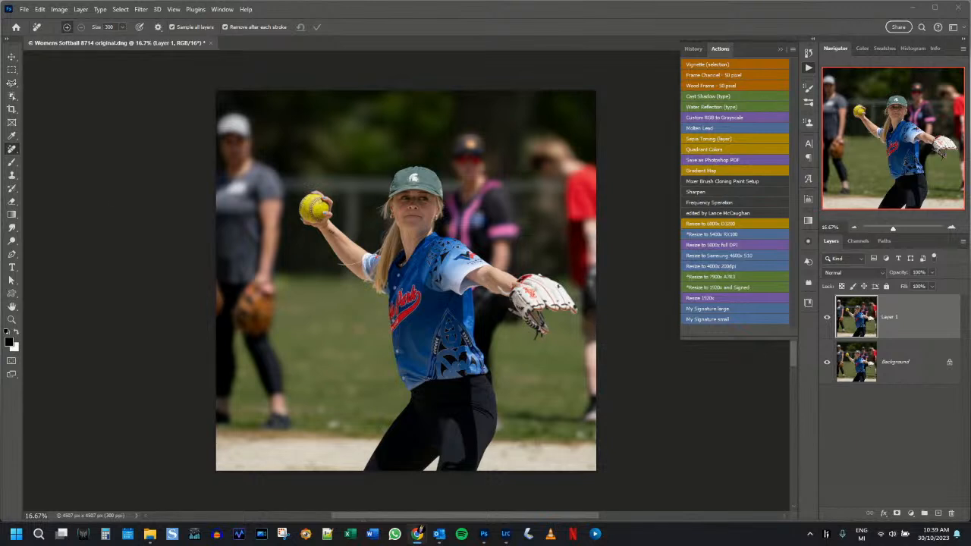
Outline the blurred background player in the grey shirt at the photo's left edge with the Polygonal Lasso.
click(12, 86)
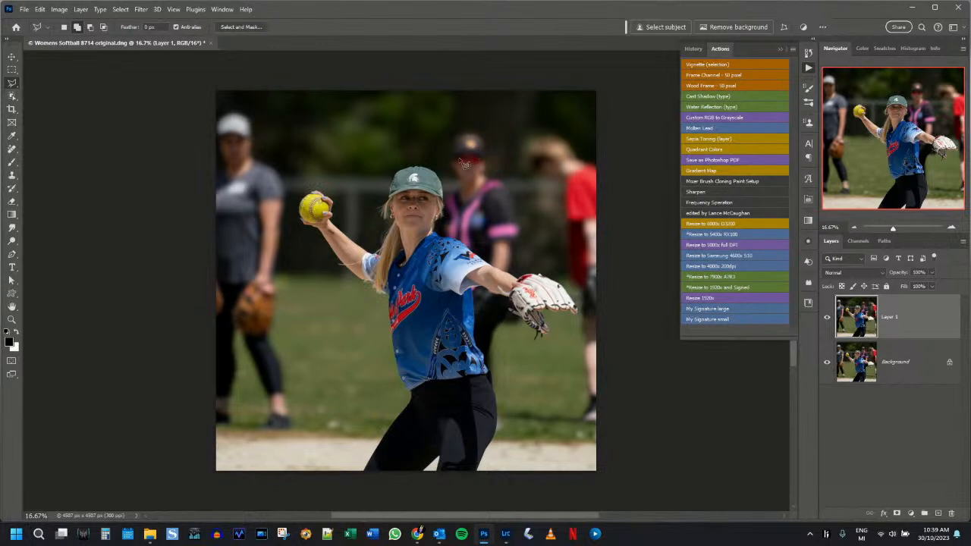
click(212, 117)
click(236, 105)
click(261, 131)
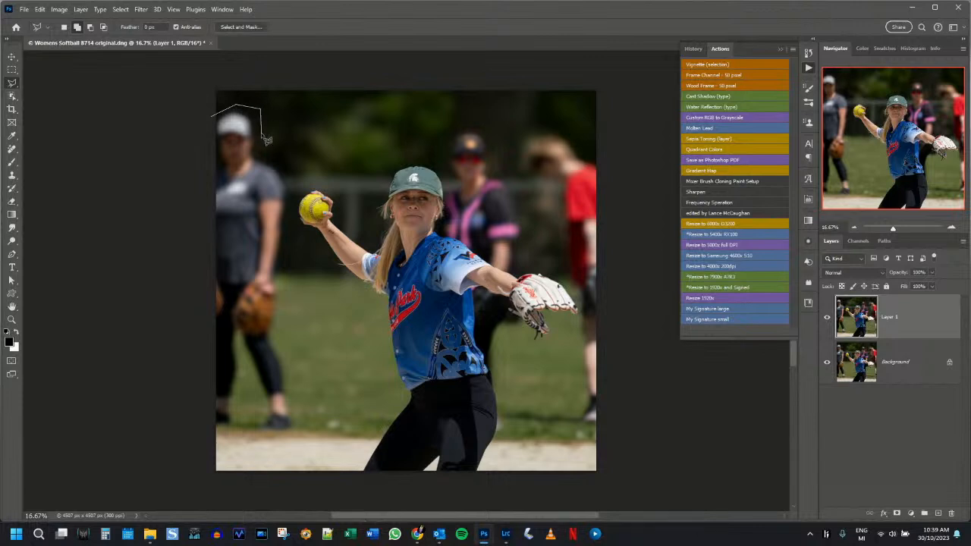
click(293, 183)
click(283, 340)
click(297, 401)
click(299, 433)
click(239, 419)
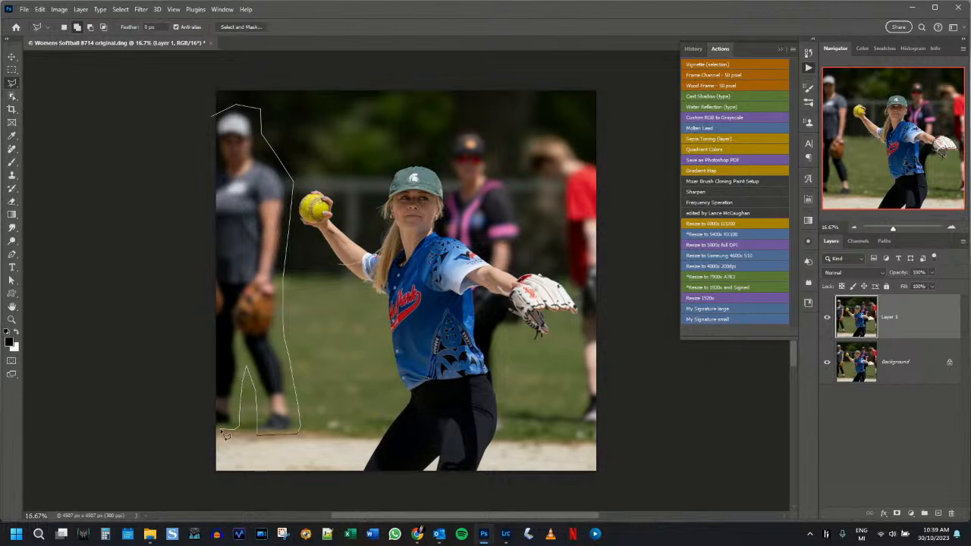
double_click(204, 435)
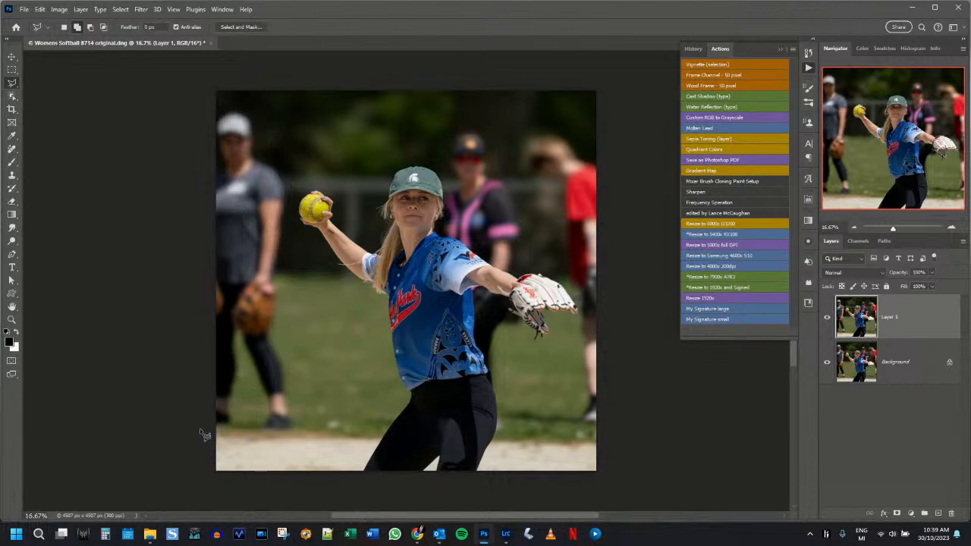
Replace the selected grey-shirted player using Generative Fill with an empty prompt, and stamp all visible layers into a new layer.
right_click(257, 225)
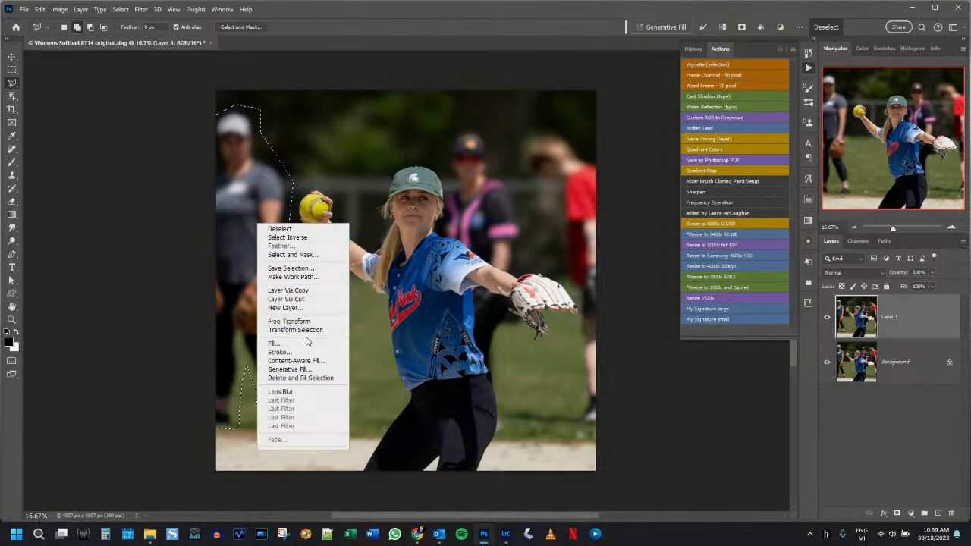
click(693, 30)
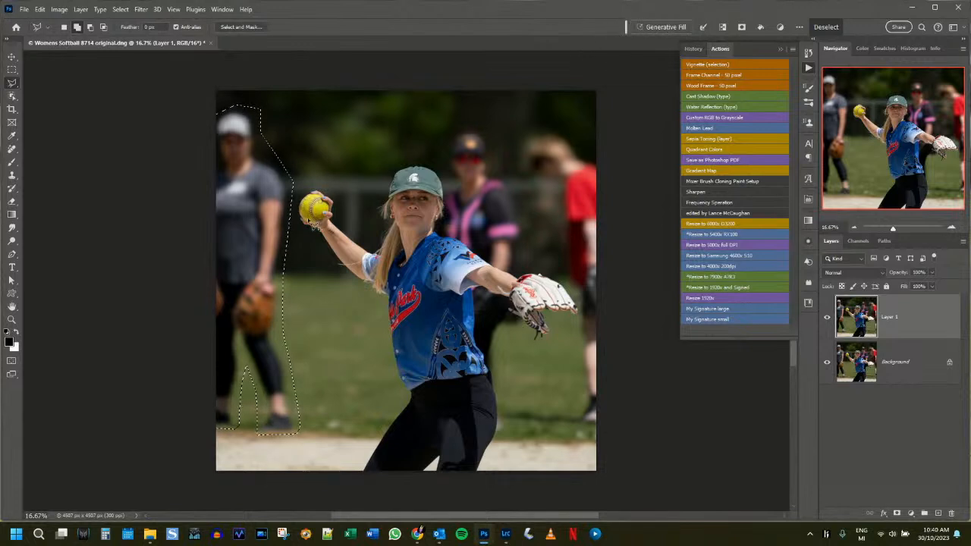
click(657, 28)
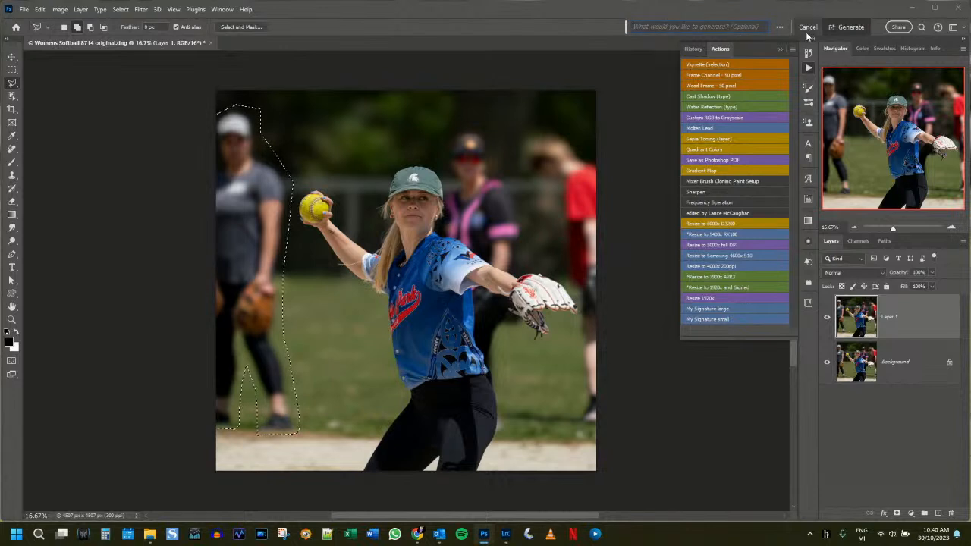
click(848, 28)
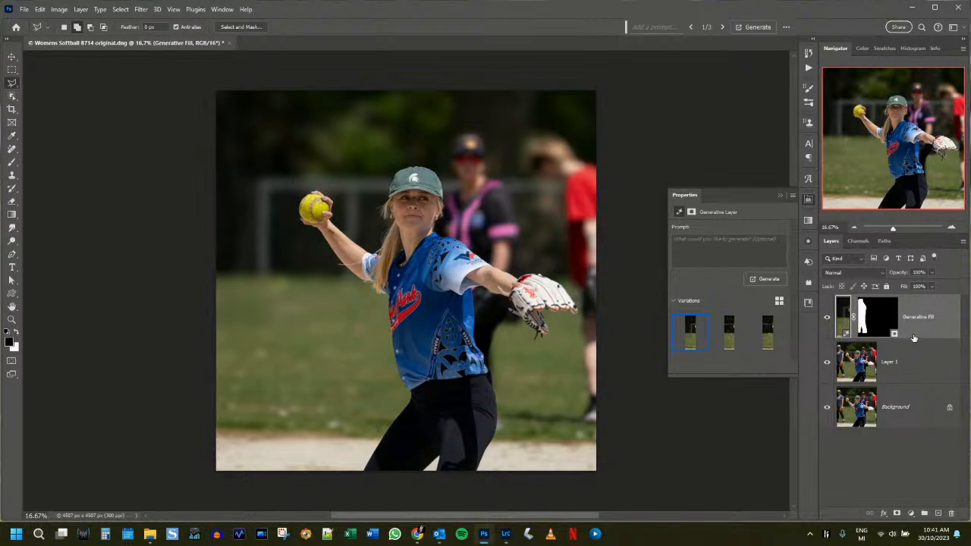
key(ctrl+shift+alt+e)
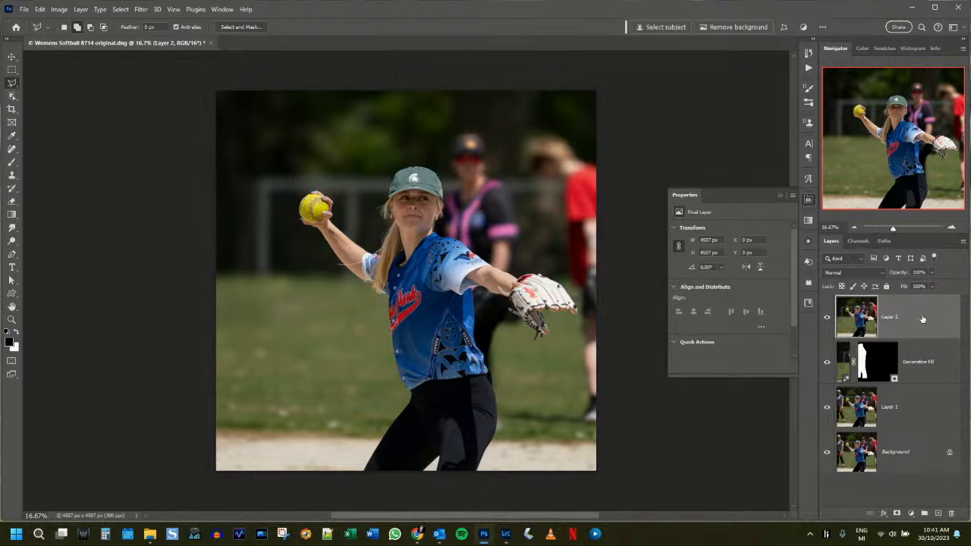
Outline the red-shirted background player at the photo's right edge, skirting the glove, and remove them using Generative Fill with an empty prompt.
click(601, 156)
click(574, 133)
click(544, 120)
click(515, 122)
click(507, 152)
click(548, 192)
click(555, 210)
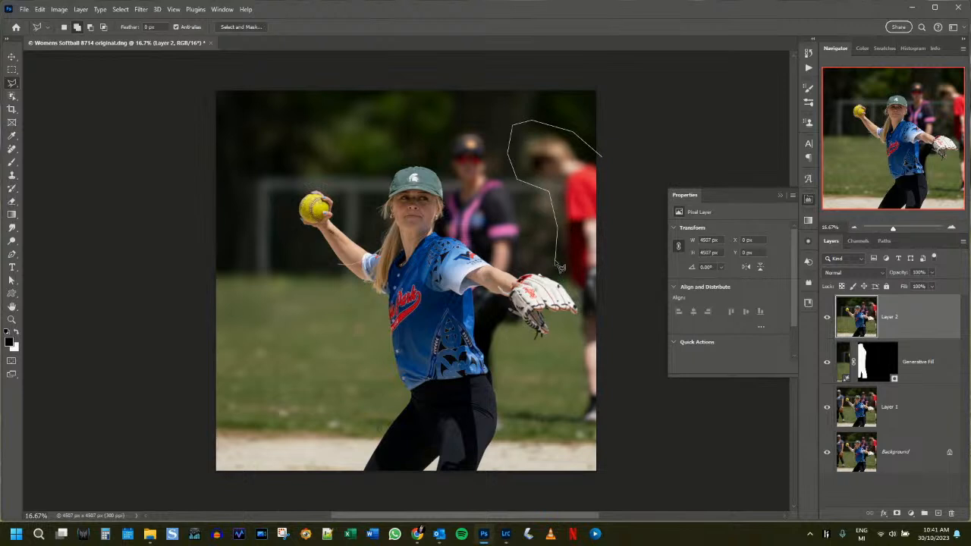
click(556, 261)
click(559, 277)
mouse_move(583, 393)
mouse_down()
mouse_move(503, 409)
mouse_move(507, 424)
mouse_move(605, 436)
mouse_up()
drag(616, 404, 613, 399)
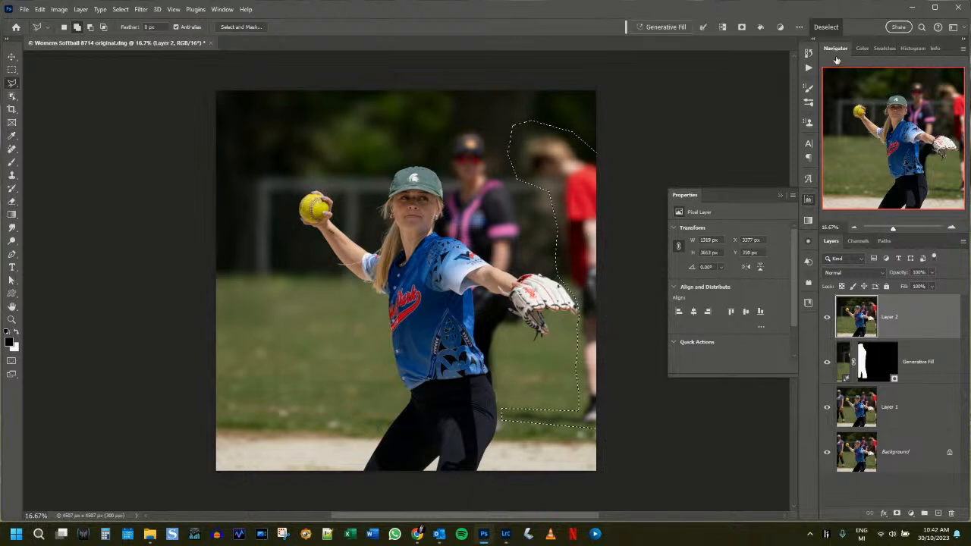
click(662, 27)
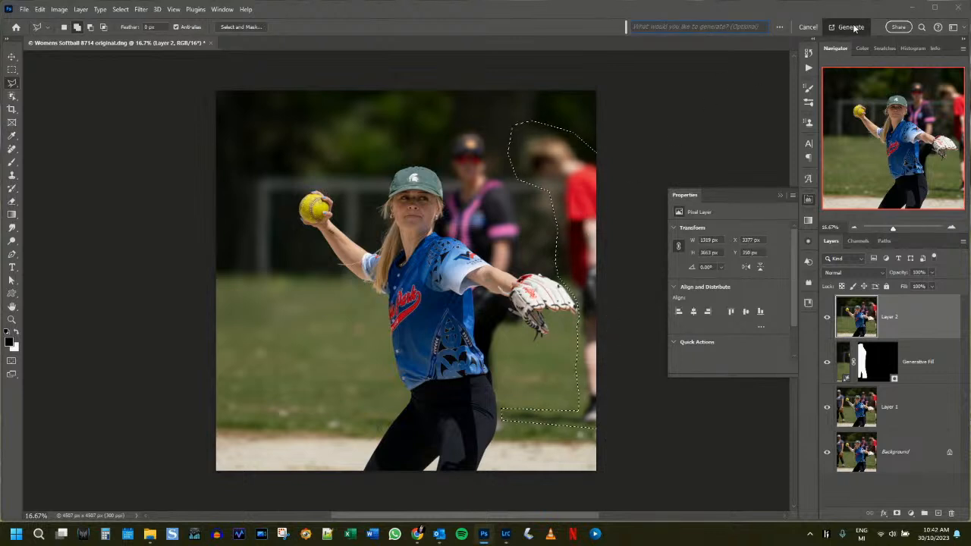
click(851, 27)
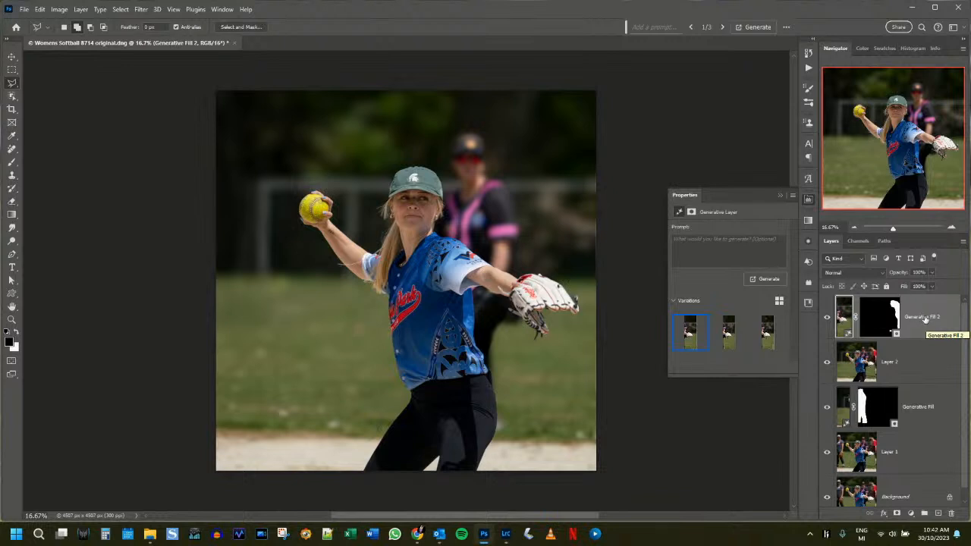
Merge Generative Fill 2, Layer 2 and Generative Fill into one layer, and delete Layer 1.
ctrl+click(935, 363)
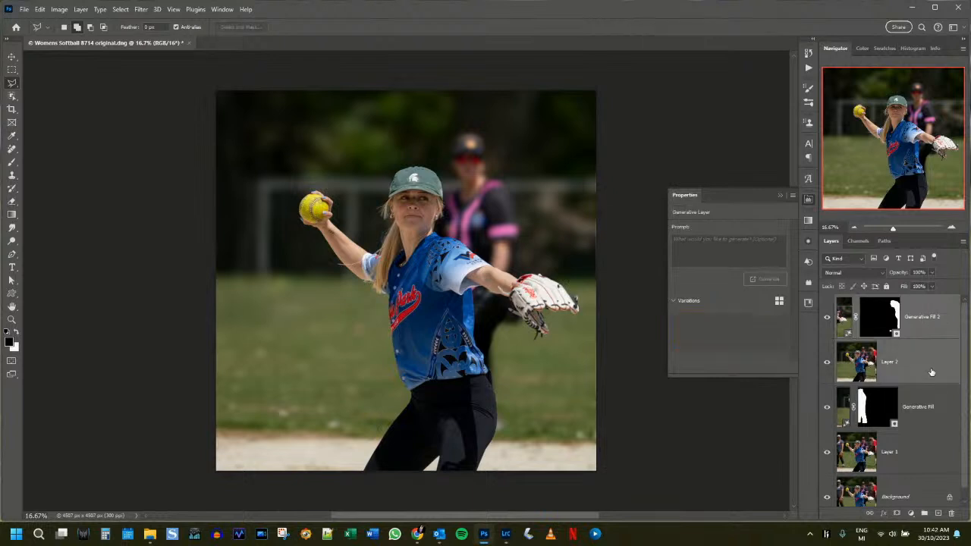
ctrl+click(930, 407)
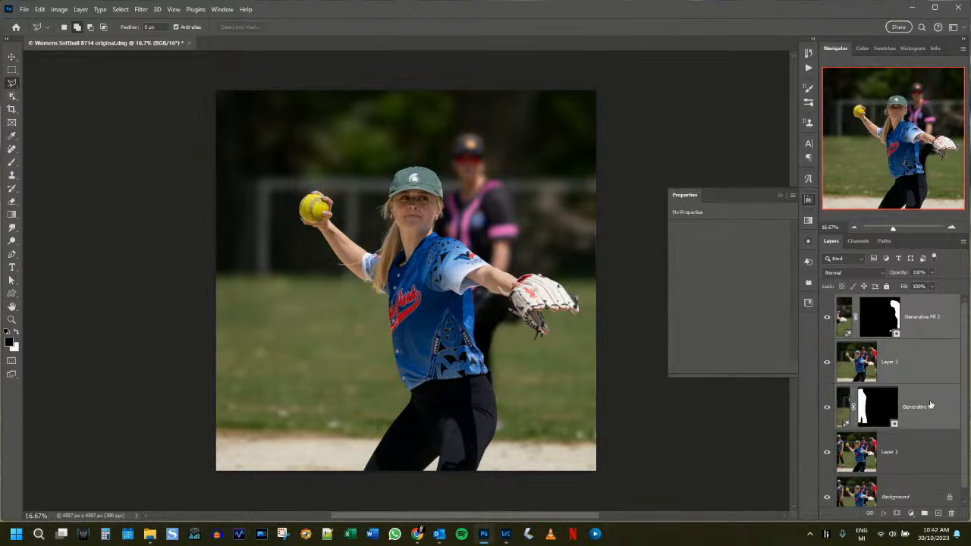
key(ctrl+e)
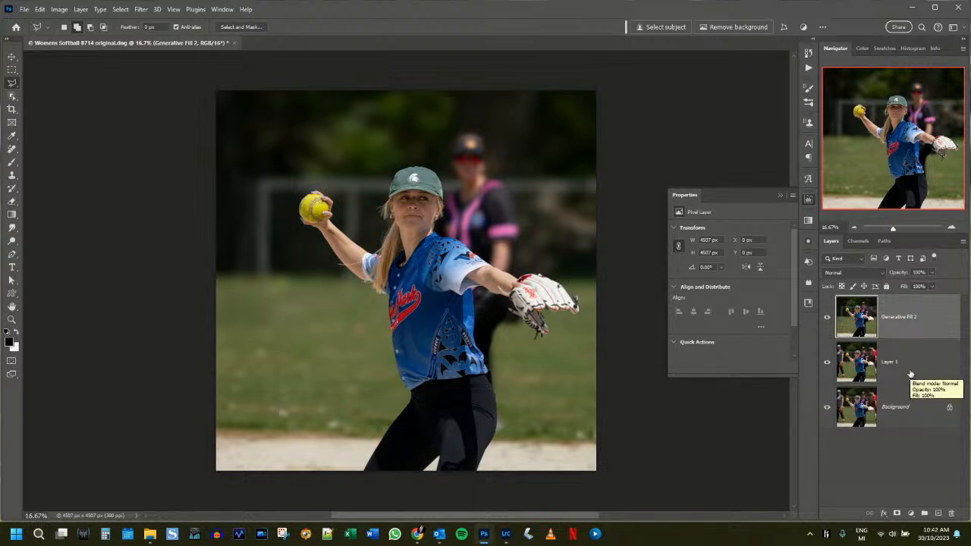
click(911, 371)
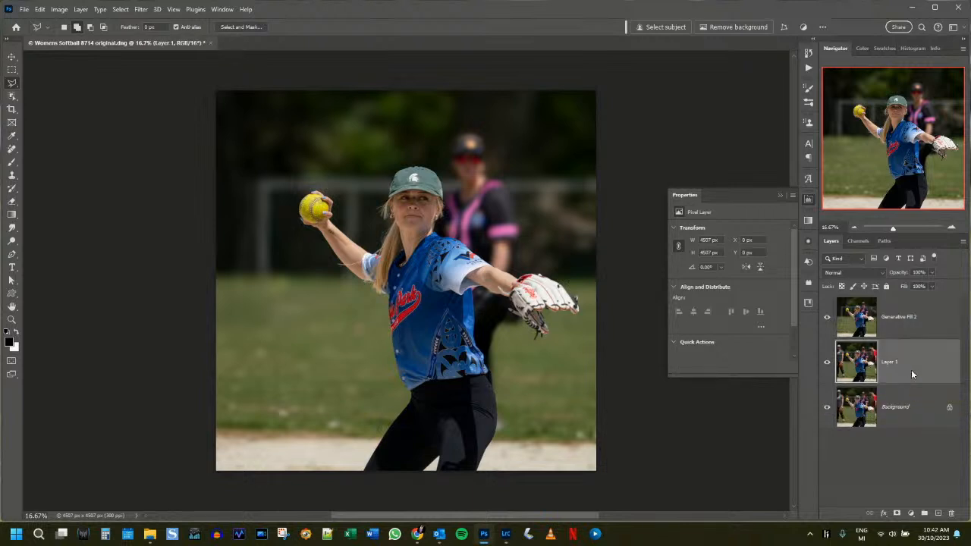
click(953, 515)
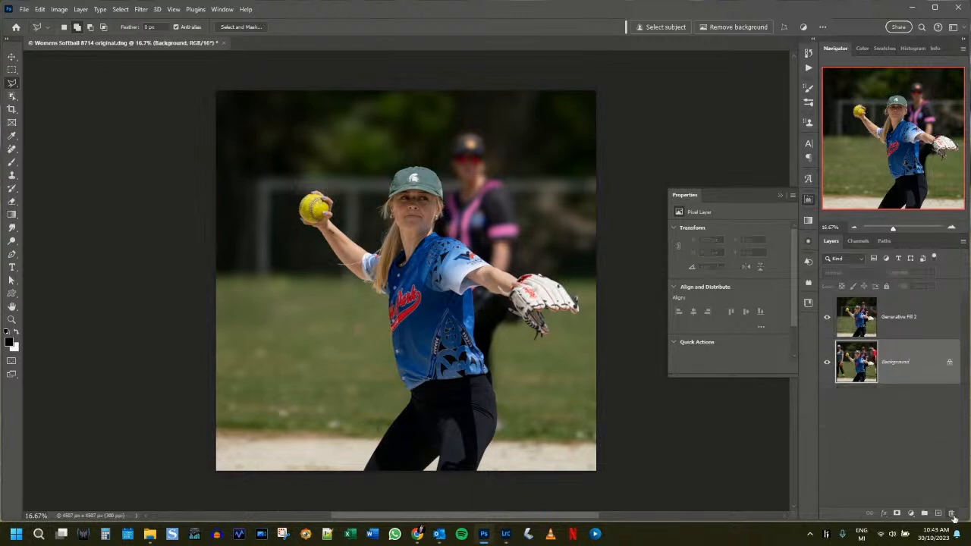
Compare the merged Generative Fill 2 layer with the original photo by toggling its visibility.
click(903, 319)
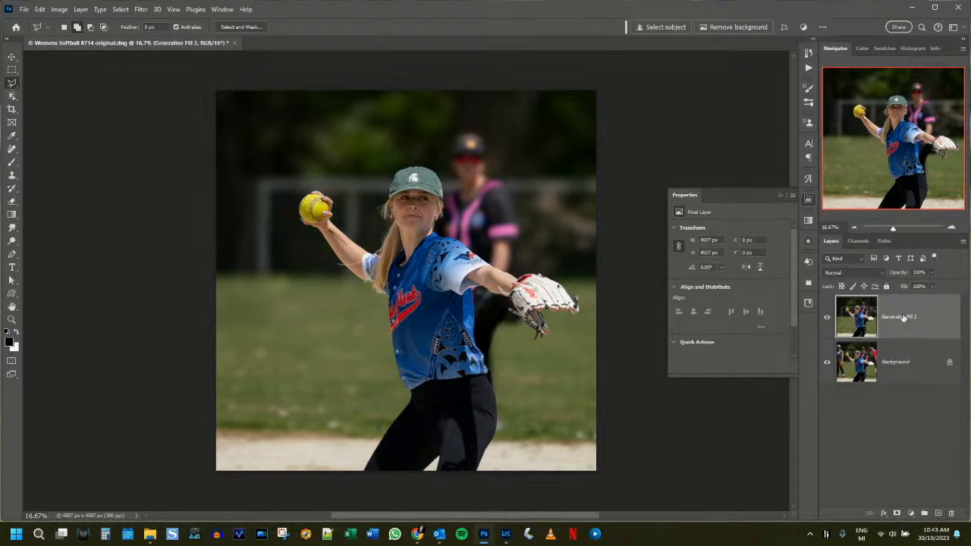
click(828, 319)
click(828, 318)
click(828, 318)
click(828, 319)
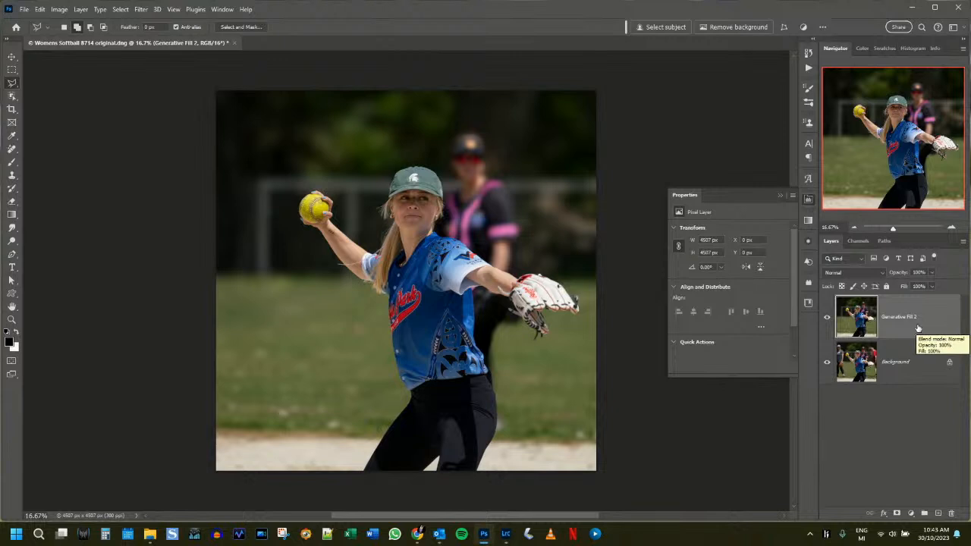
Duplicate the Generative Fill 2 layer and outline the small pinkish patch beside the pitcher's hip with the Polygonal Lasso.
key(ctrl+j)
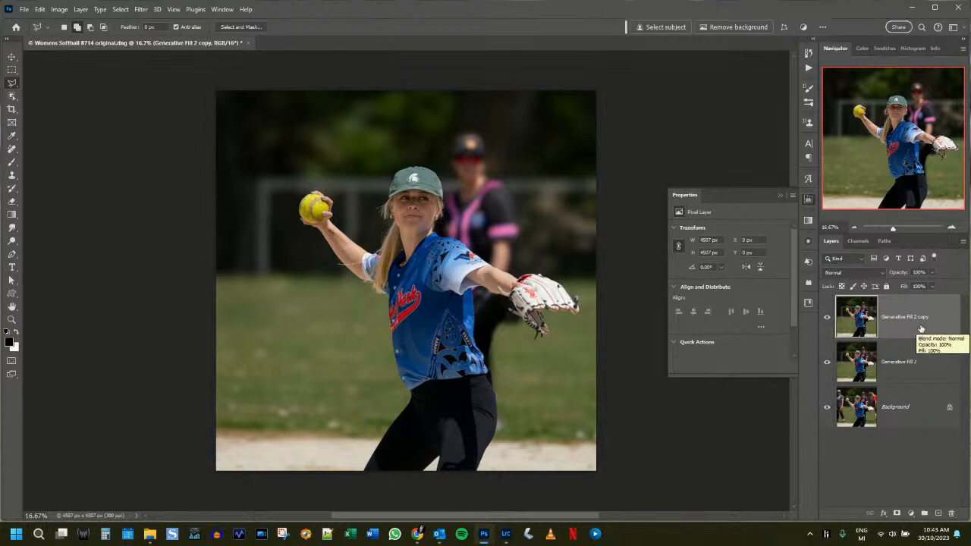
key(ctrl+plus)
key(ctrl+plus)
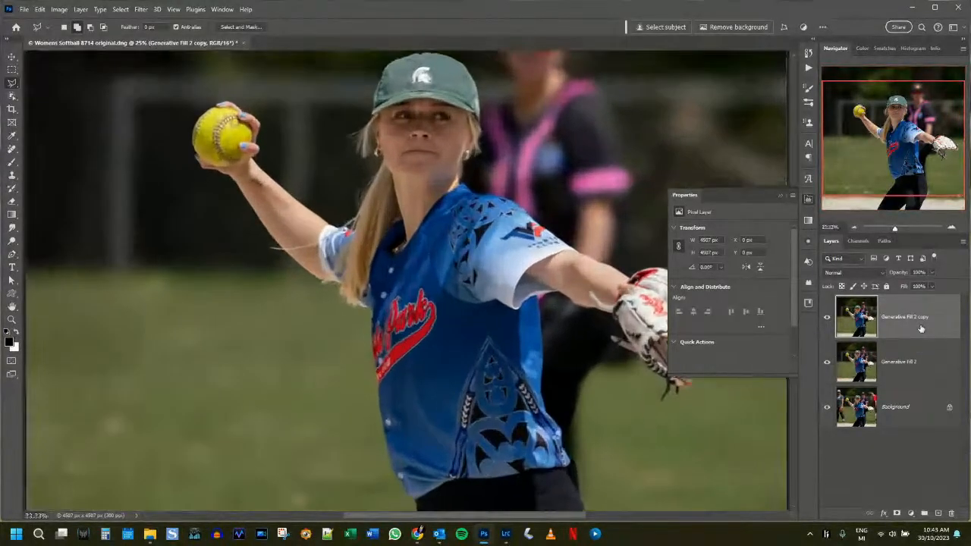
drag(512, 385, 406, 199)
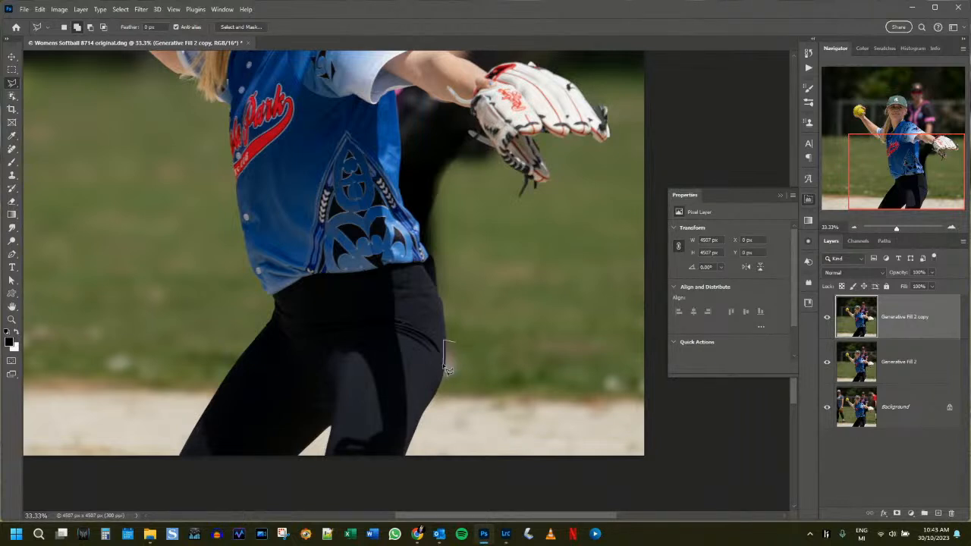
mouse_move(453, 377)
mouse_down()
mouse_move(467, 370)
mouse_move(461, 361)
mouse_up()
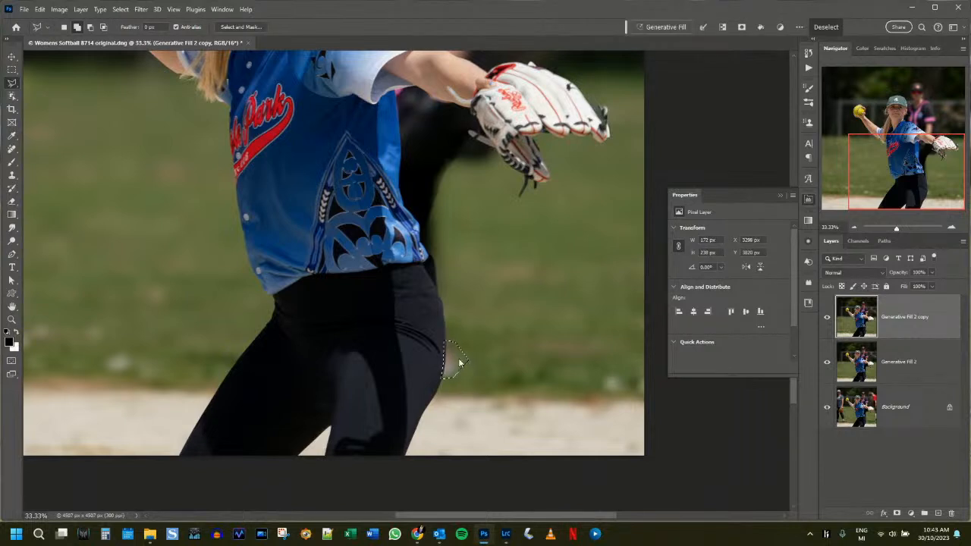
Replace the selected patch beside the hip using Generative Fill with an empty prompt, and merge the result into the layer below.
right_click(460, 360)
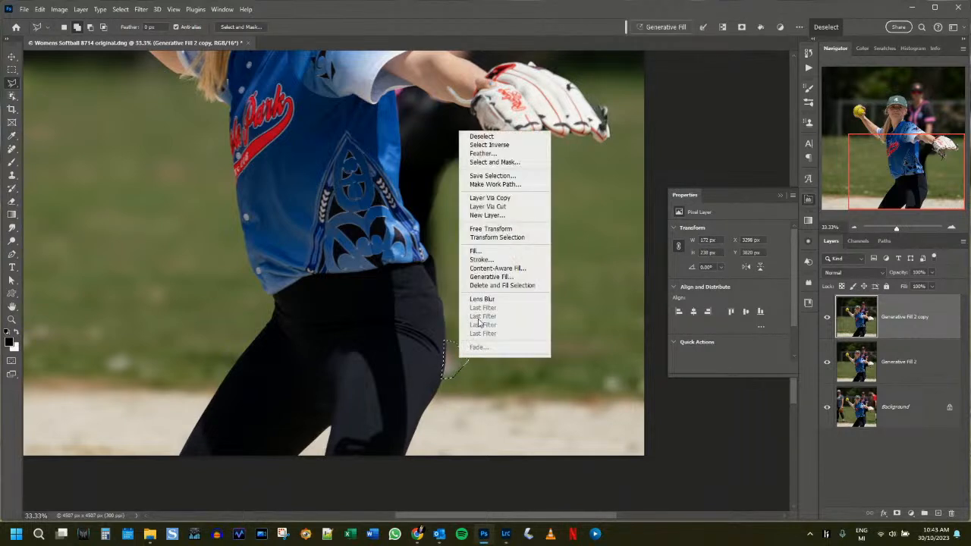
click(673, 28)
click(674, 28)
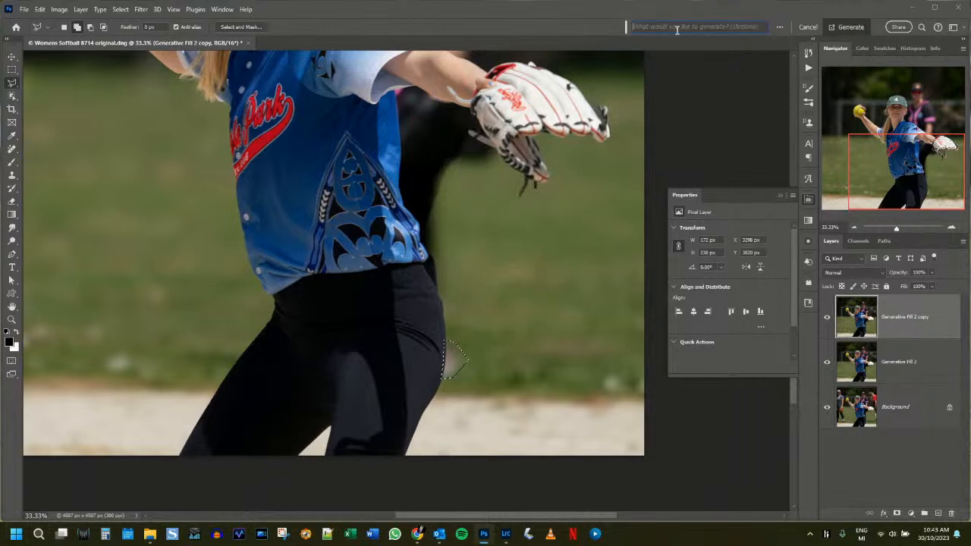
click(849, 27)
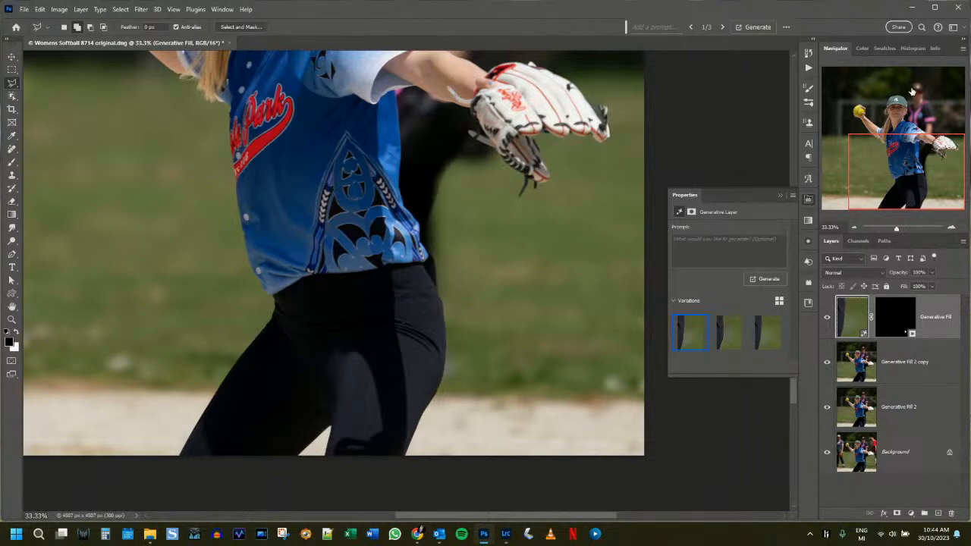
key(Delete)
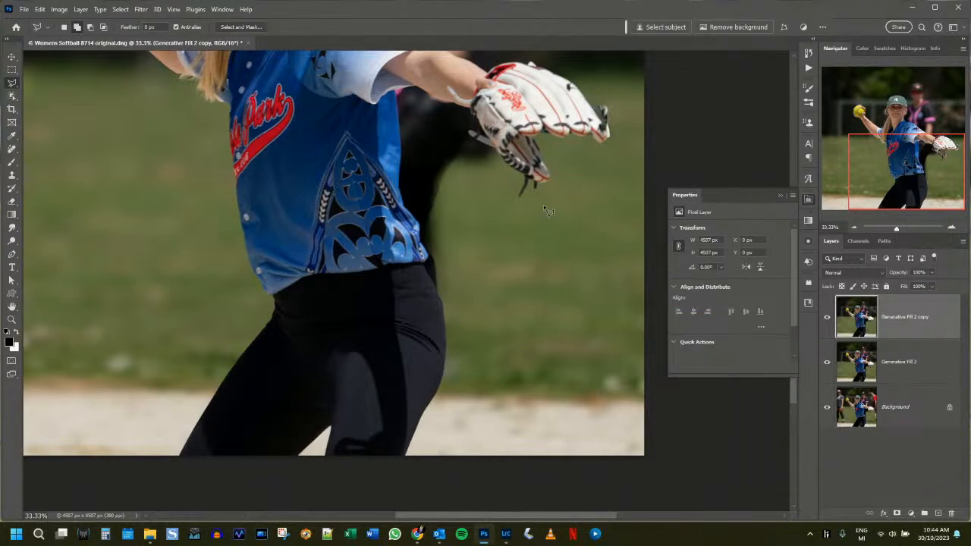
Outline the remaining background player's lower body between the pitcher's jersey, outstretched arm and glove with the Polygonal Lasso.
drag(509, 210, 496, 398)
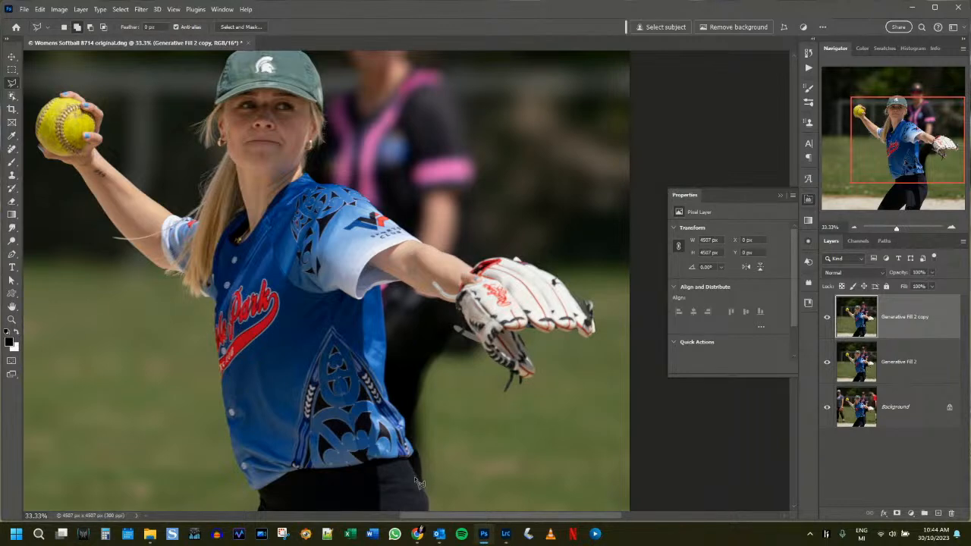
drag(448, 473, 443, 444)
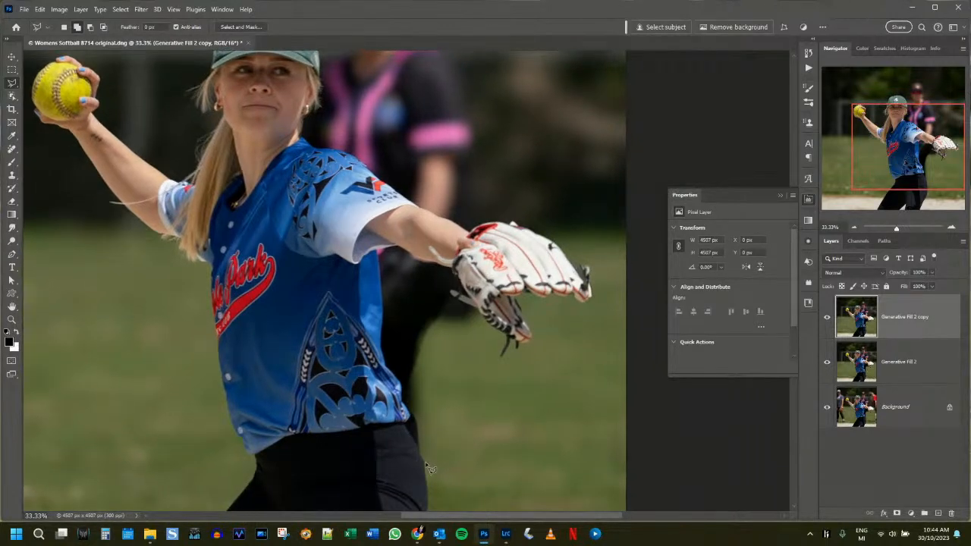
click(419, 461)
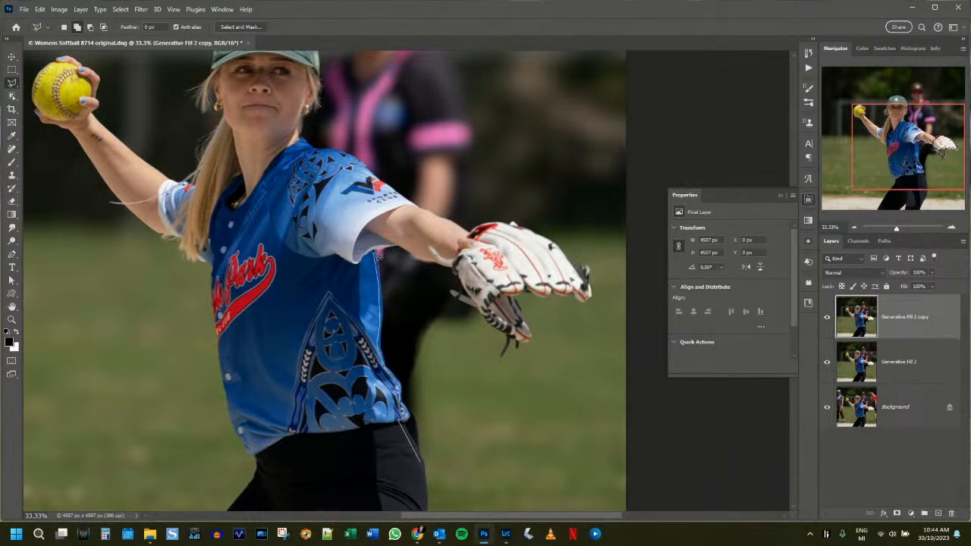
click(378, 253)
click(457, 266)
mouse_move(460, 340)
mouse_down()
mouse_move(437, 337)
mouse_move(429, 383)
mouse_up()
drag(442, 470, 437, 475)
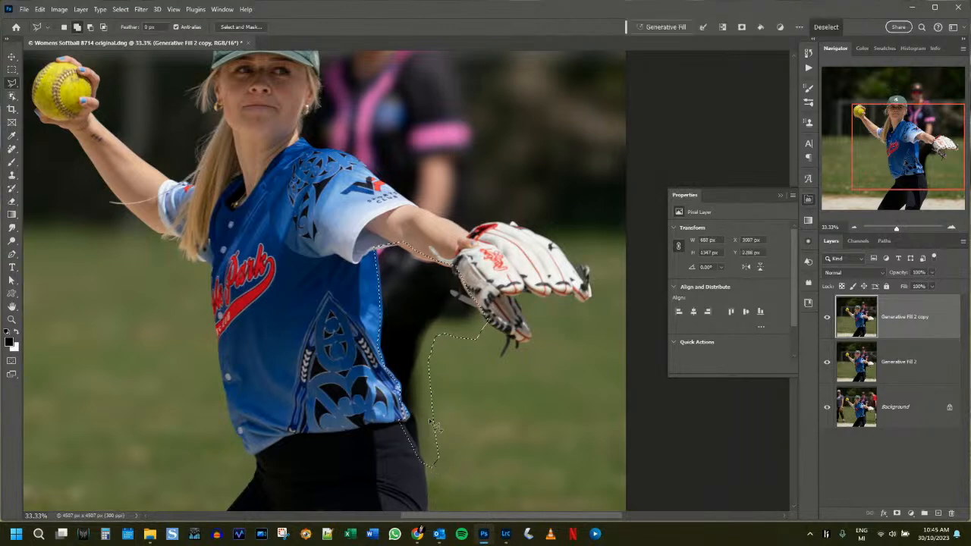
Replace the selected lower body of the background player using Generative Fill with an empty prompt.
right_click(407, 296)
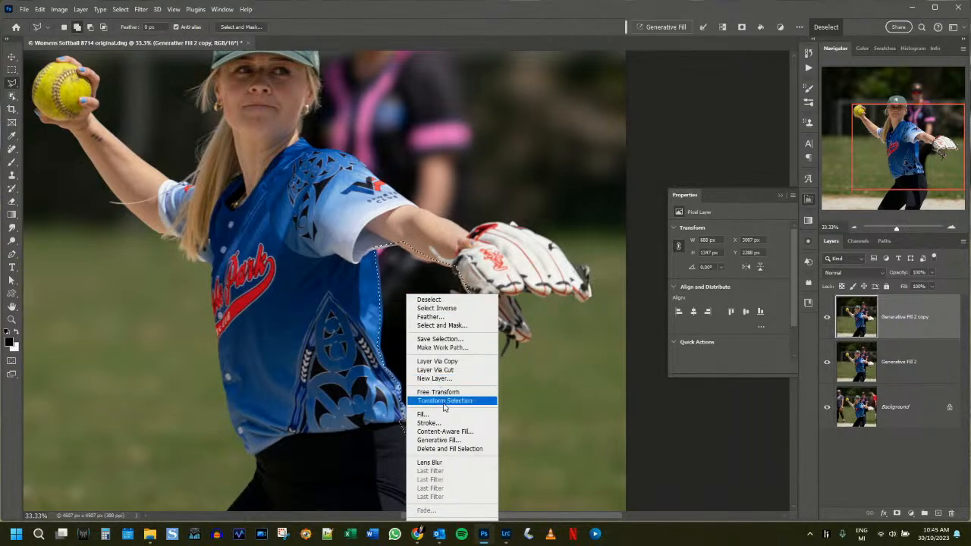
click(689, 6)
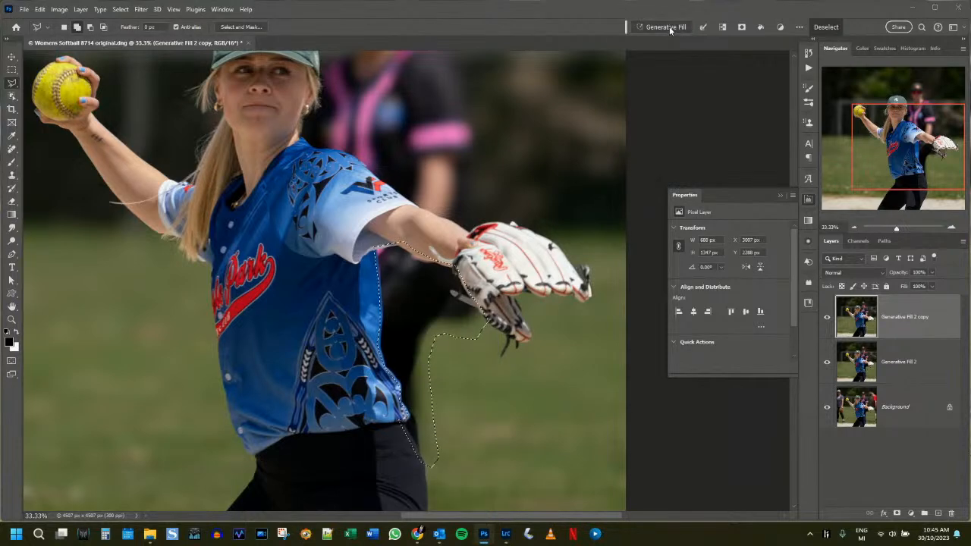
click(669, 26)
click(832, 28)
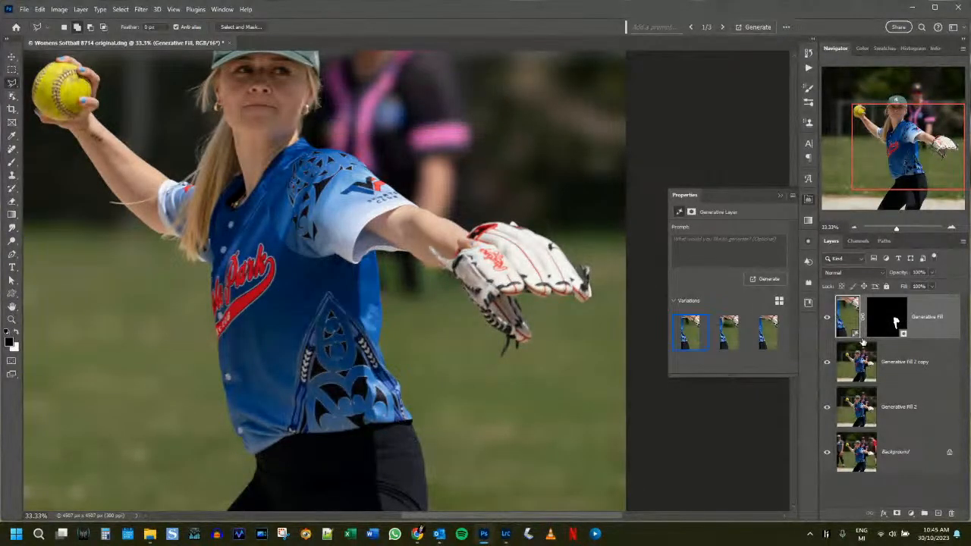
Toggle the Generative Fill layer's visibility repeatedly to compare the area below the pitcher's outstretched arm before and after the fill.
click(827, 321)
click(827, 321)
click(827, 321)
click(827, 321)
click(827, 321)
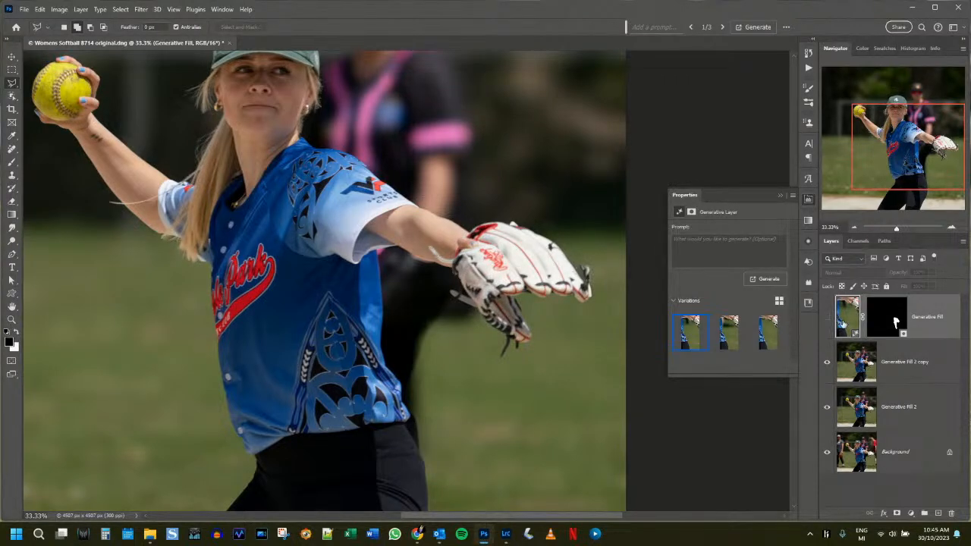
click(827, 319)
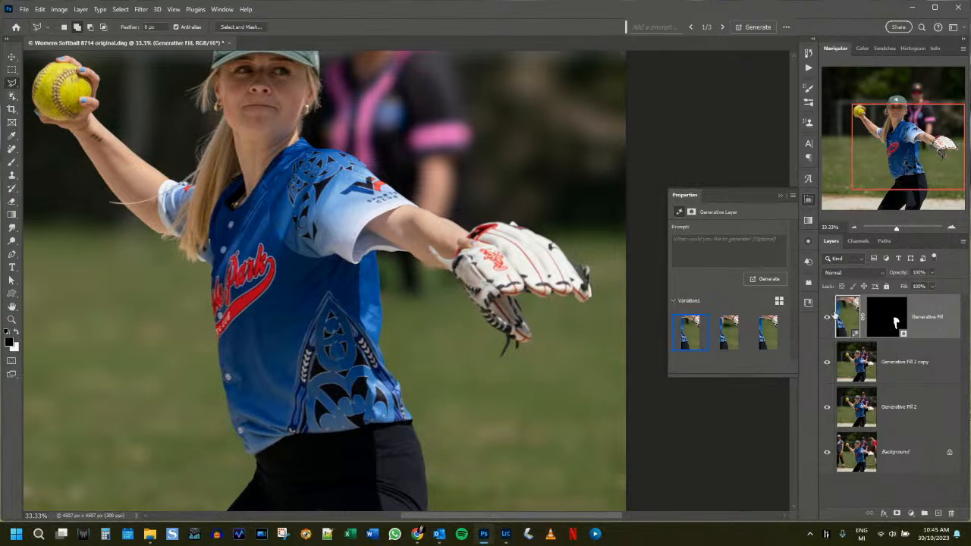
click(827, 322)
click(827, 322)
click(827, 322)
click(828, 322)
click(828, 322)
click(828, 322)
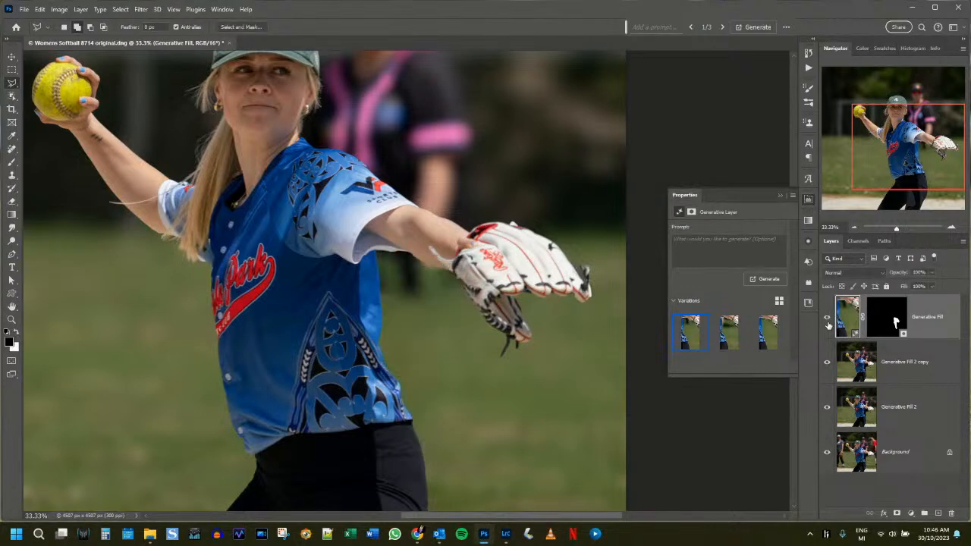
click(828, 322)
click(828, 321)
click(827, 318)
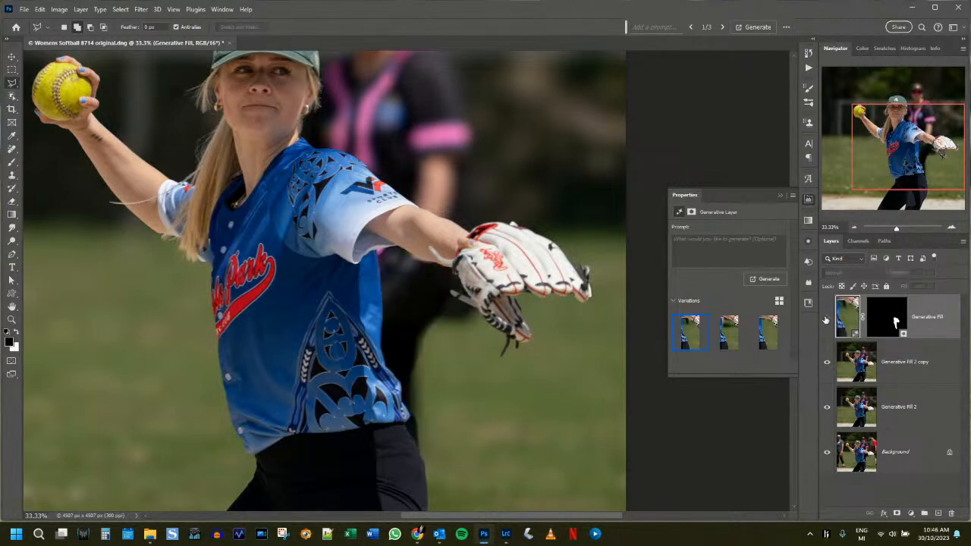
click(827, 317)
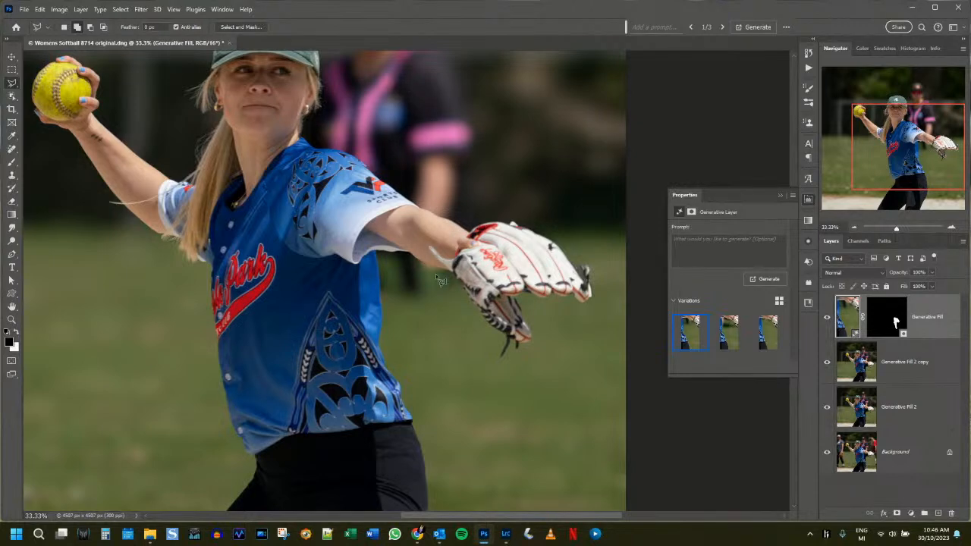
Stamp all visible layers into a new layer and outline the background player's head and upper body above the pitcher's arm with the Polygonal Lasso.
drag(548, 221, 514, 344)
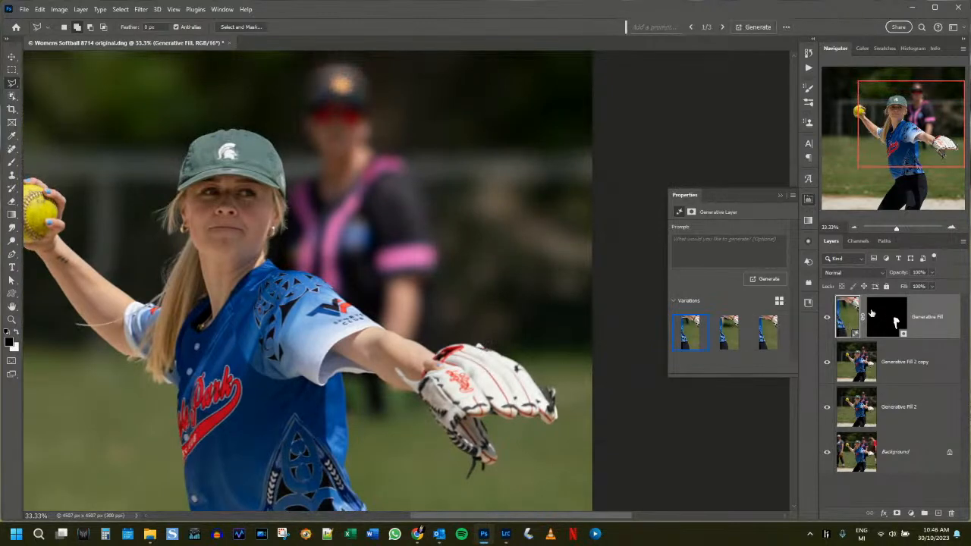
key(ctrl+shift+alt+e)
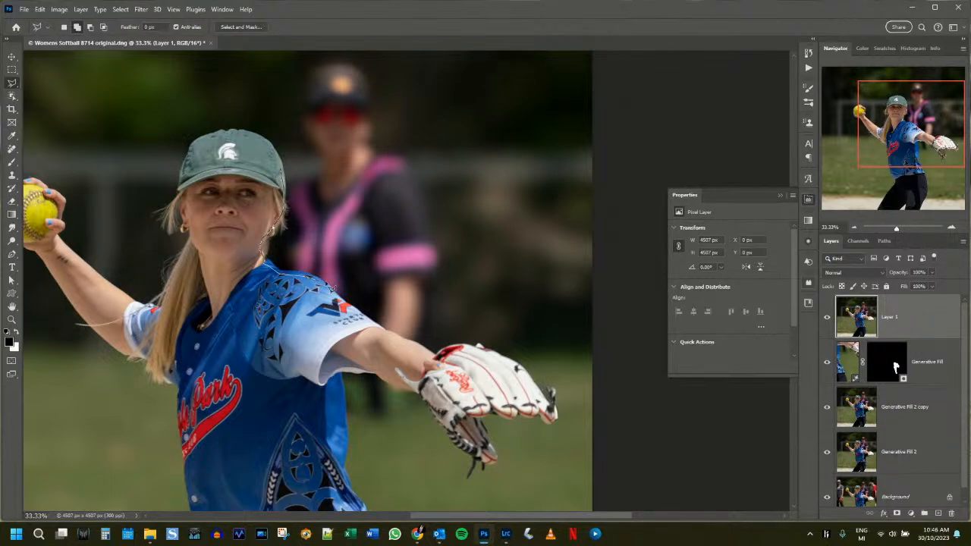
click(372, 326)
click(440, 353)
mouse_move(455, 328)
mouse_down()
mouse_move(459, 295)
mouse_move(454, 193)
mouse_move(433, 145)
mouse_move(407, 128)
mouse_move(399, 92)
mouse_move(371, 60)
mouse_move(289, 59)
mouse_move(298, 139)
mouse_up()
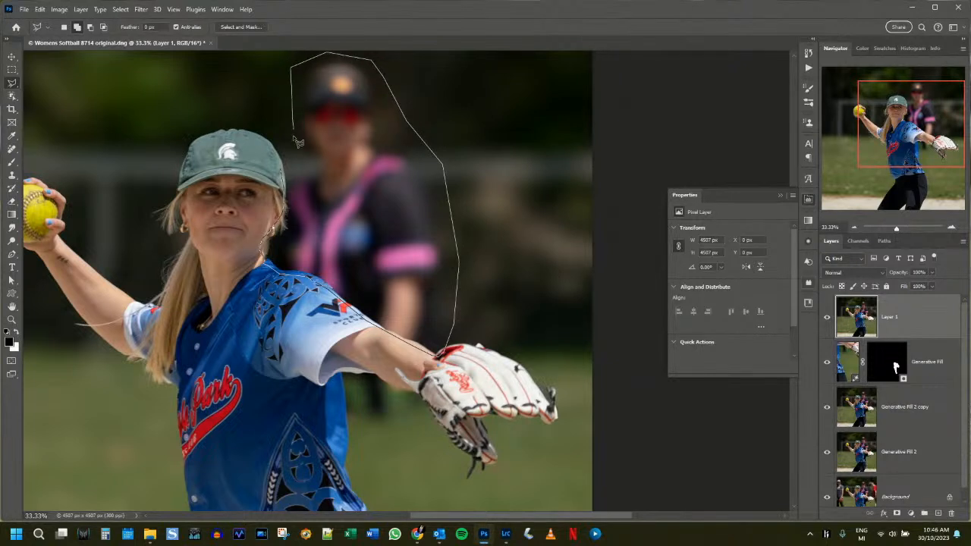
drag(300, 184, 296, 175)
Replace the selected head and upper body of the background player using Generative Fill with an empty prompt.
right_click(354, 207)
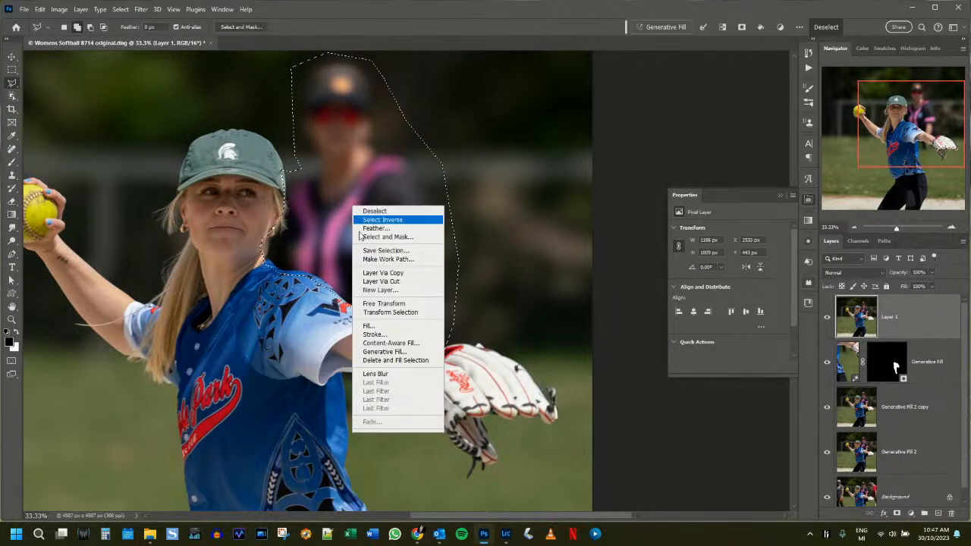
click(661, 27)
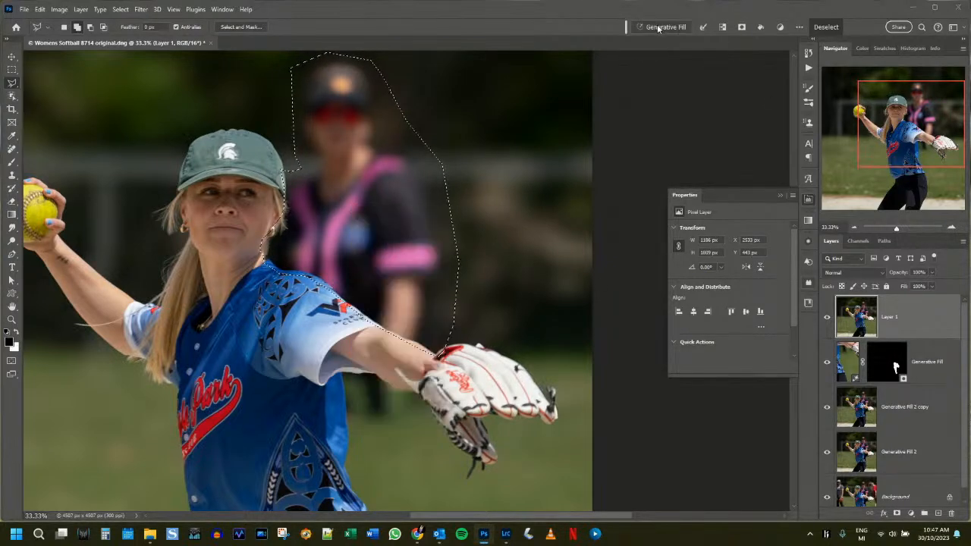
click(658, 27)
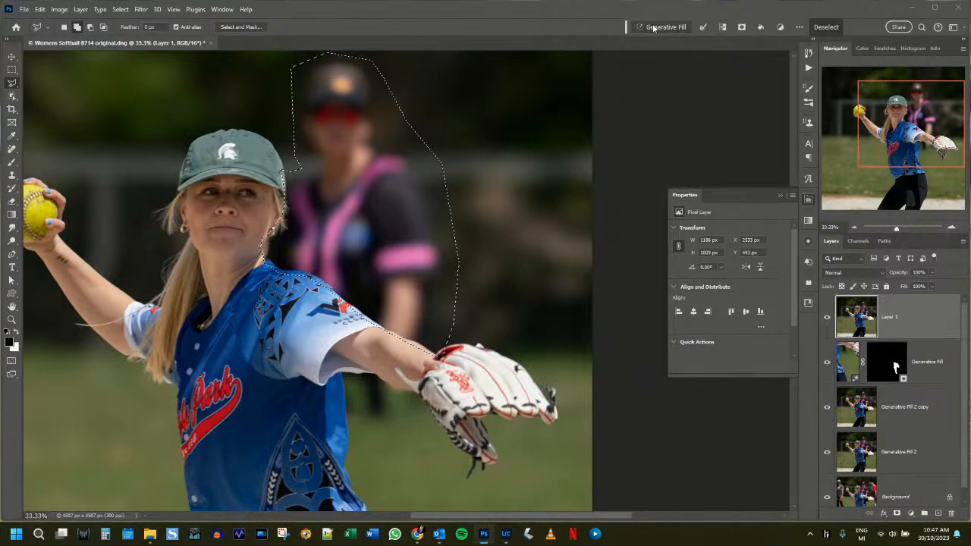
click(849, 27)
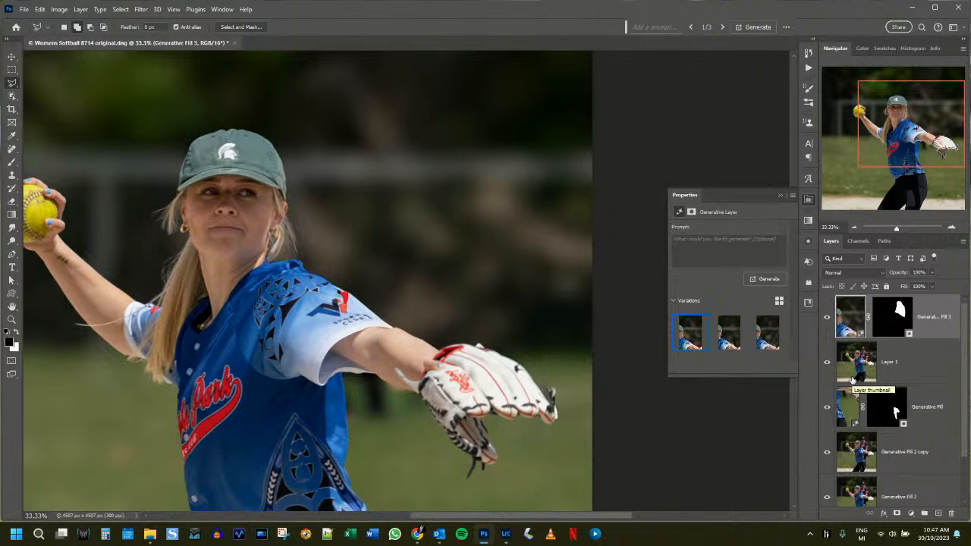
Stamp the visible layers into another new layer and outline the dark remnant under the pitcher's outstretched arm with the Polygonal Lasso.
key(ctrl+alt+shift+e)
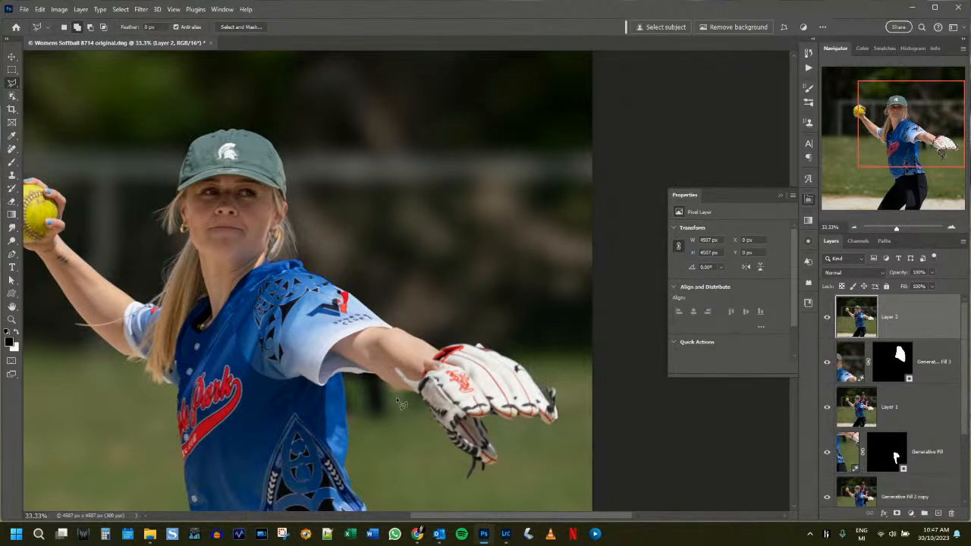
mouse_move(393, 389)
mouse_down()
mouse_move(342, 375)
mouse_move(348, 428)
mouse_up()
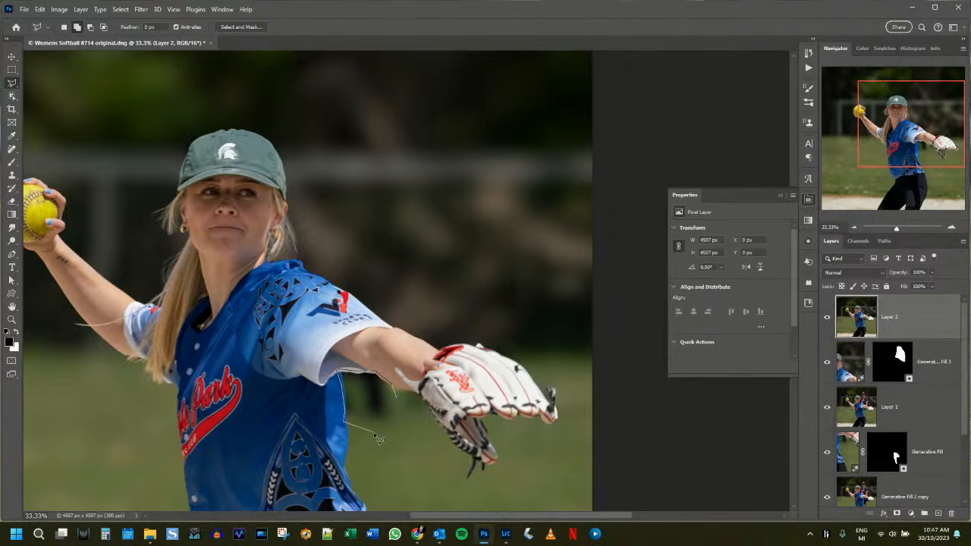
drag(410, 438, 407, 437)
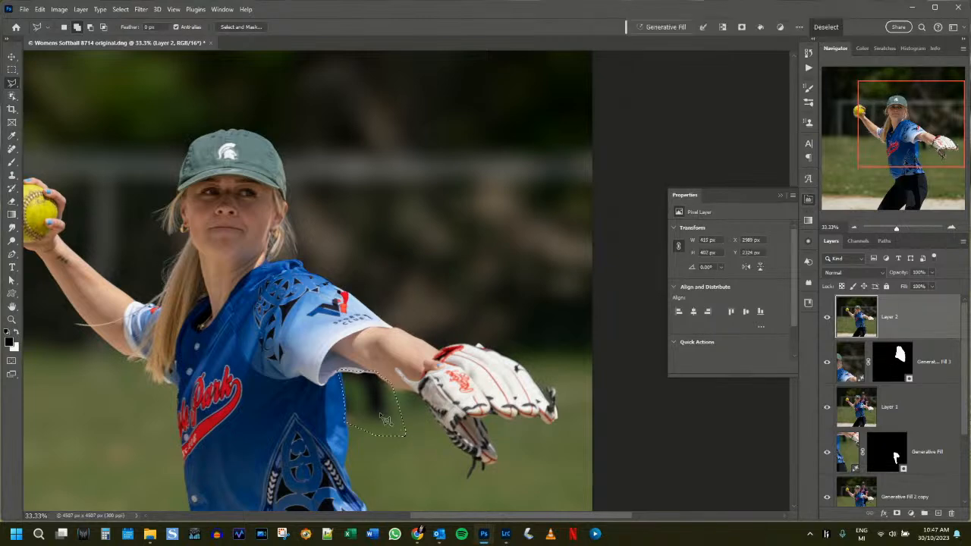
Replace the selected dark remnant under the arm using Generative Fill with an empty prompt.
right_click(374, 410)
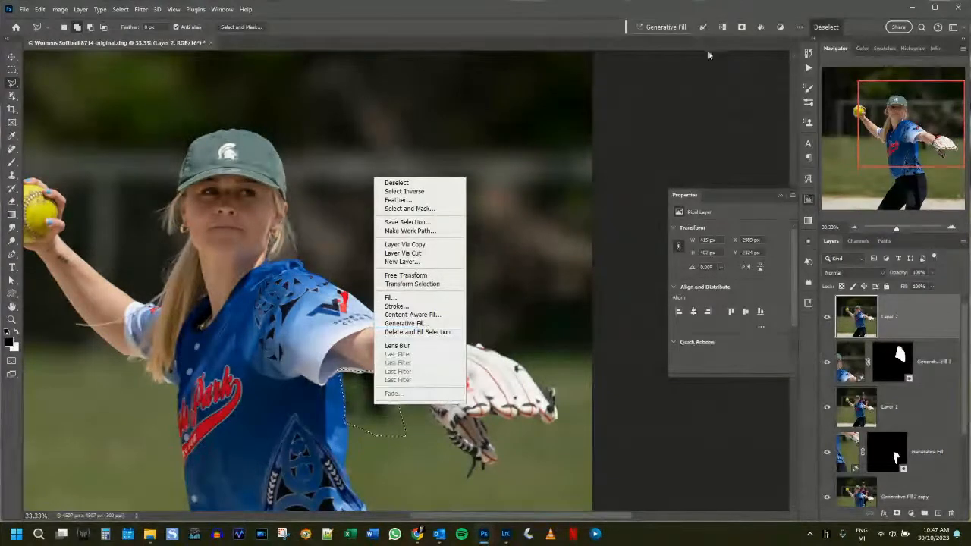
click(406, 323)
click(846, 26)
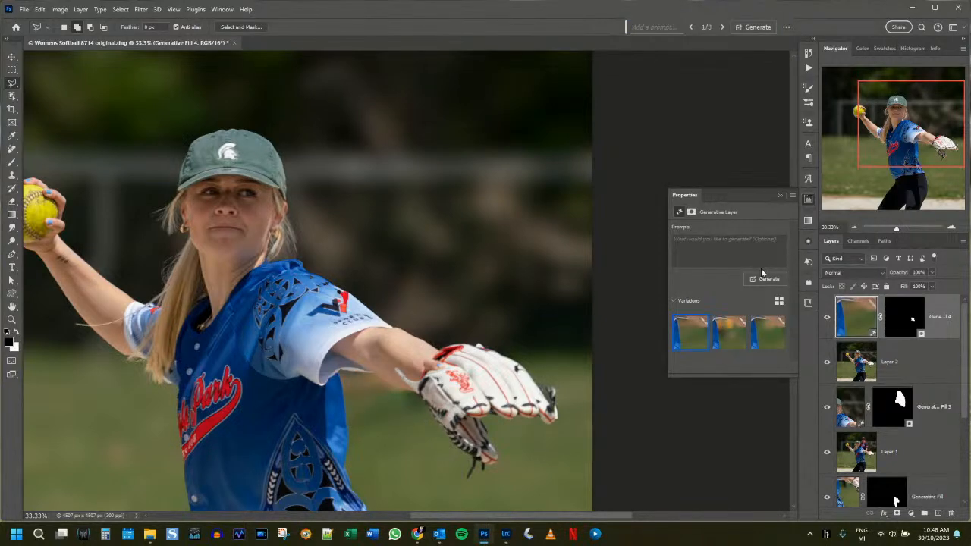
Merge all layers from Generative Fill 4 down to Generative Fill 2 copy into a single layer.
key(ctrl+minus)
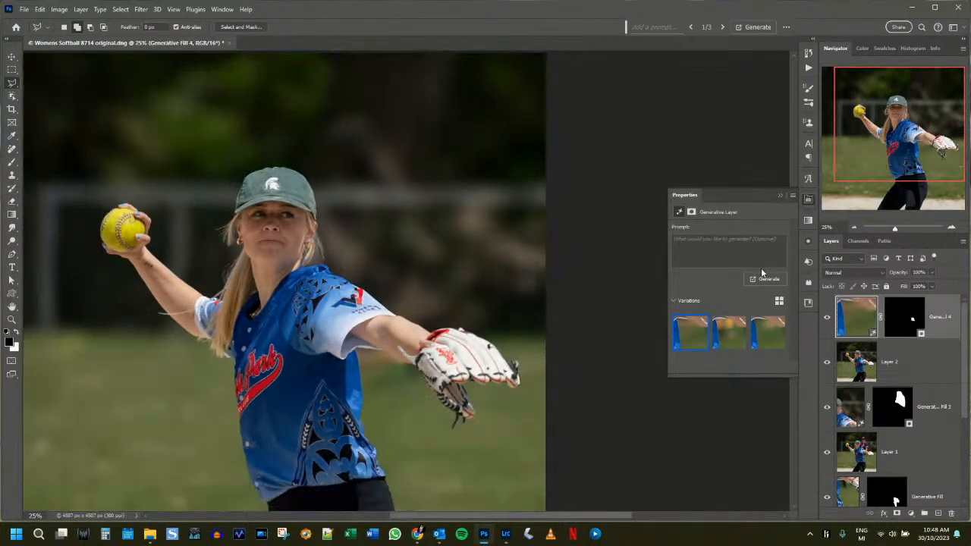
key(ctrl+minus)
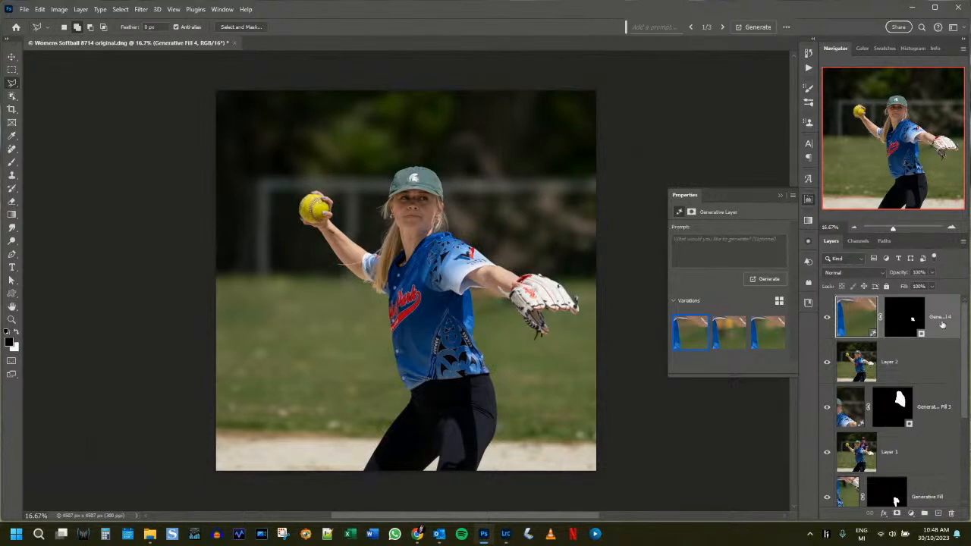
scroll(942, 335, down, 3)
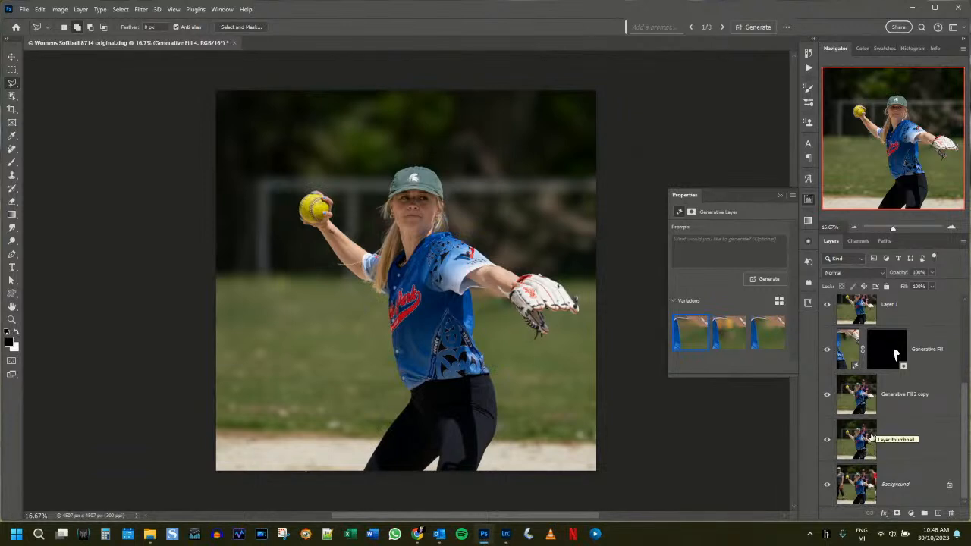
scroll(921, 382, up, 2)
scroll(921, 382, down, 2)
shift+click(907, 408)
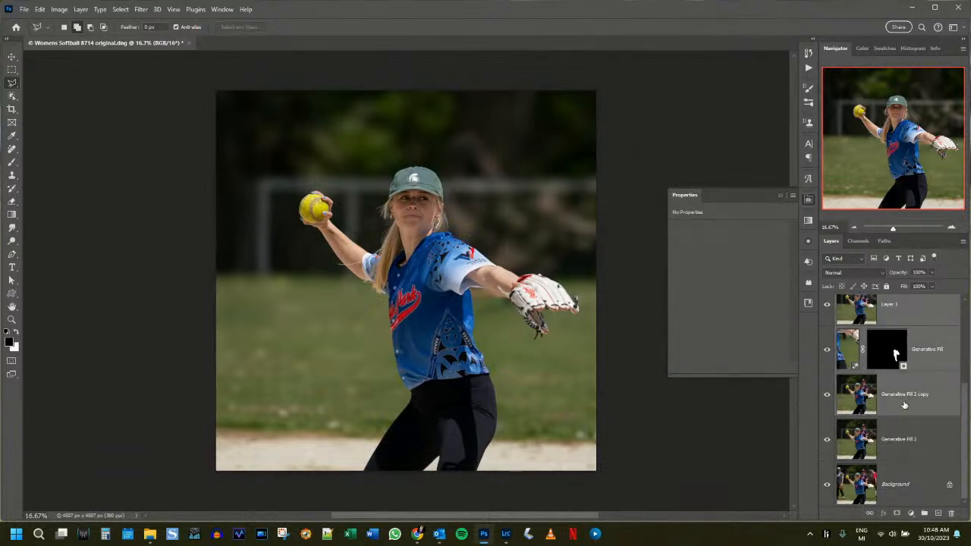
key(ctrl+e)
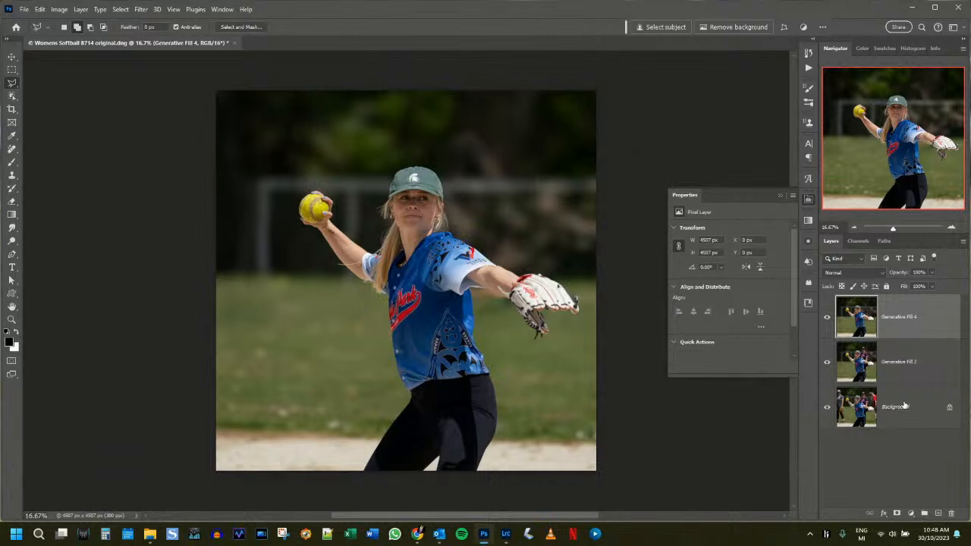
Toggle the merged Generative Fill 4 layer's visibility to compare the whole photo with and without the background player.
click(826, 320)
click(827, 320)
click(826, 319)
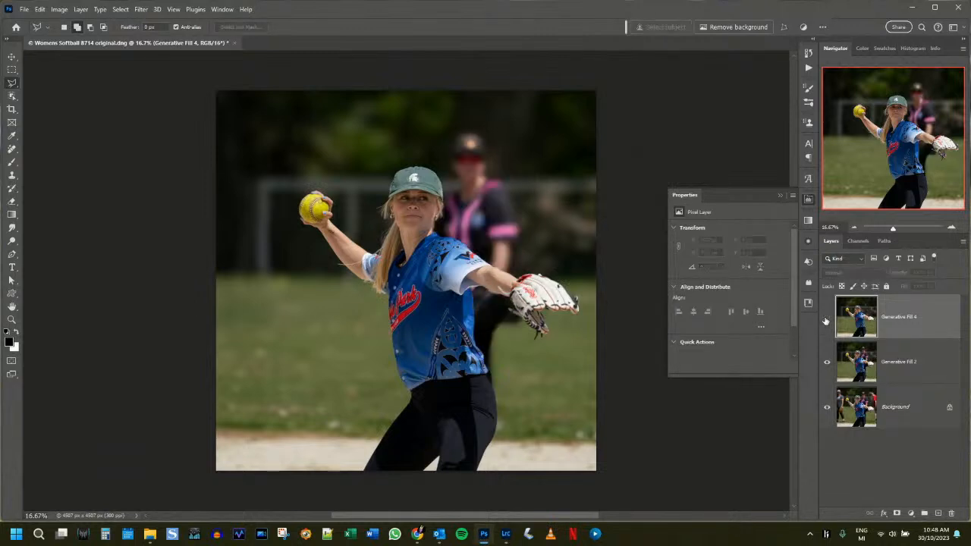
click(826, 319)
click(826, 319)
click(826, 320)
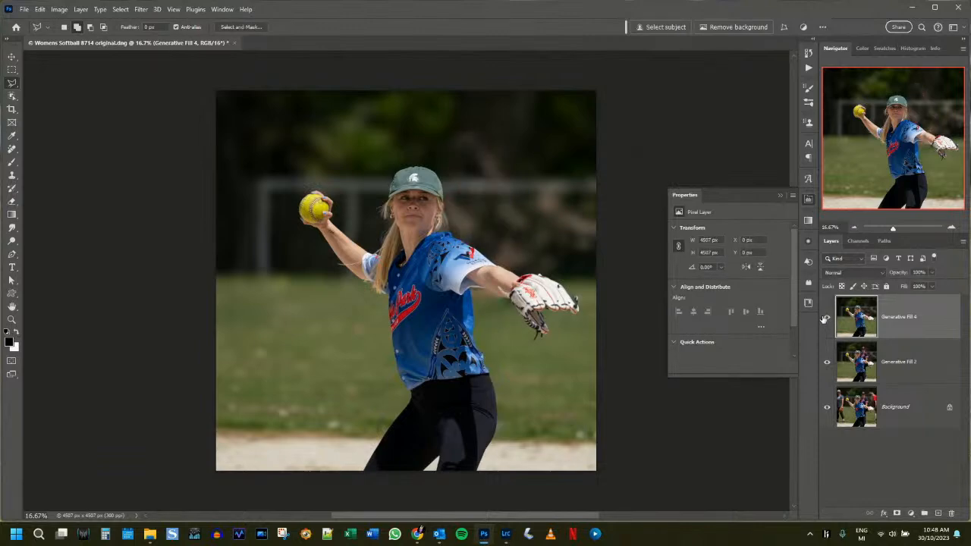
Examine the pitcher's neck, earring and collar at 200% with the Generative Fill 4 layer shown and hidden.
key(ctrl+plus)
key(ctrl+plus)
key(ctrl+plus)
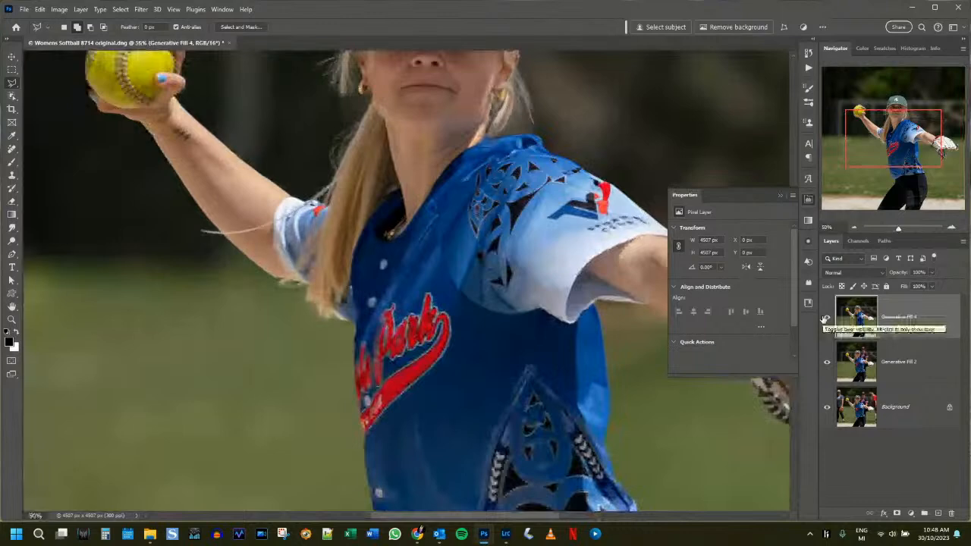
drag(512, 164, 438, 318)
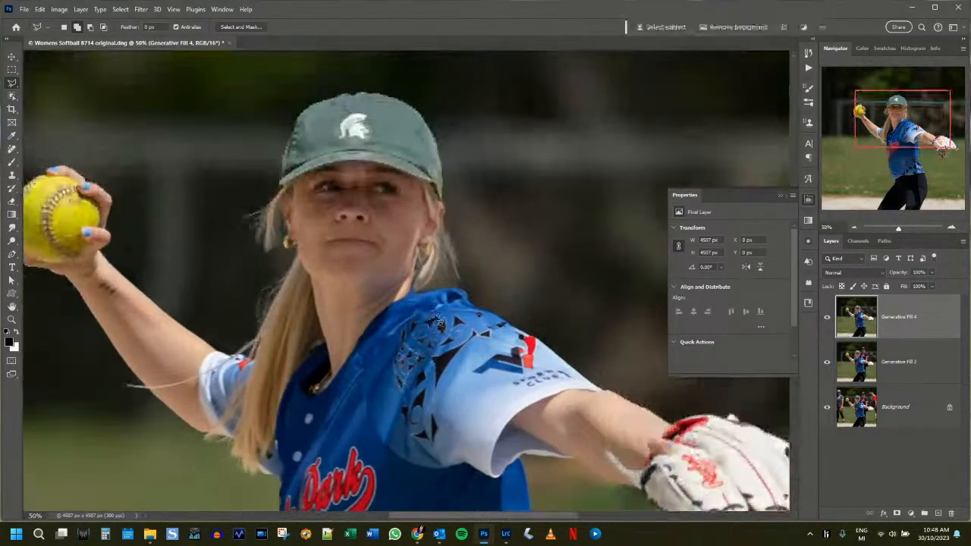
scroll(438, 322, up, 5)
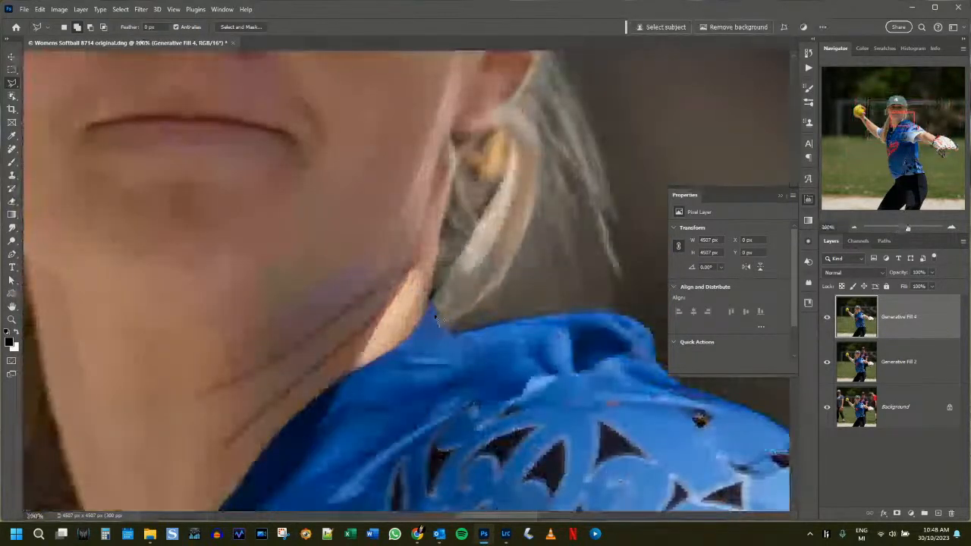
click(828, 318)
click(828, 317)
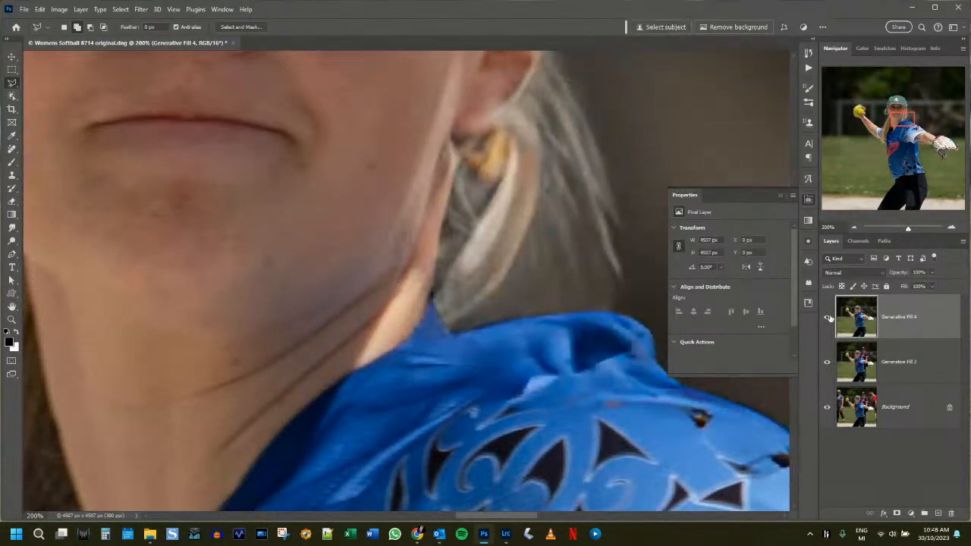
click(827, 318)
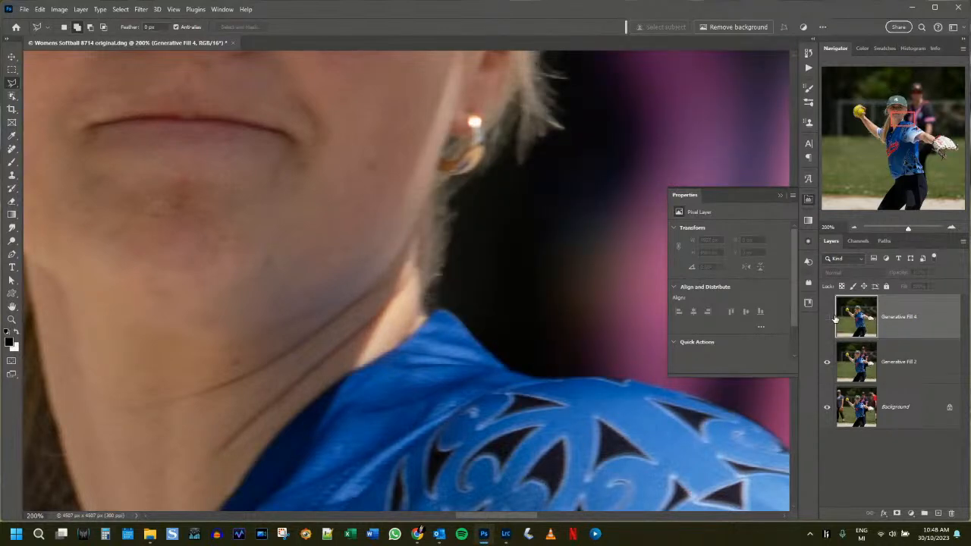
click(828, 318)
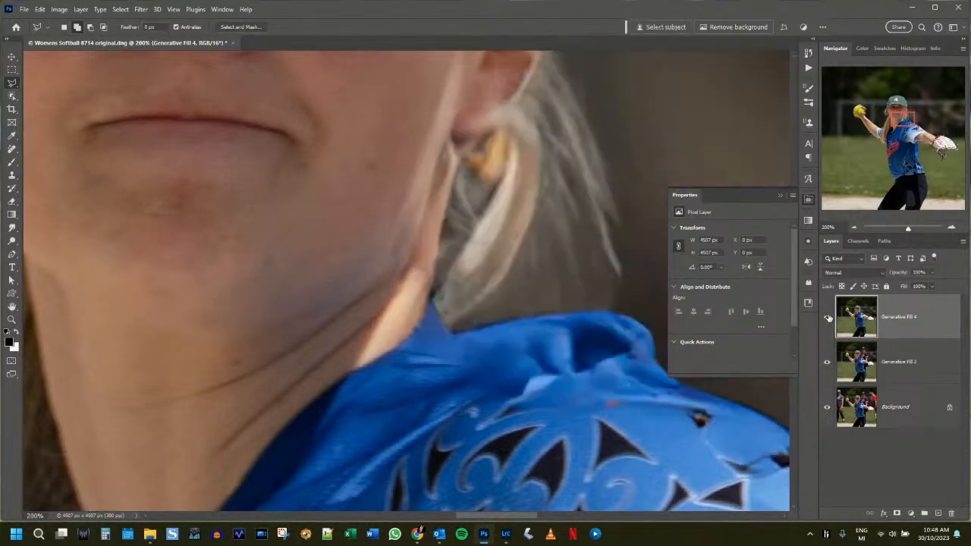
click(828, 317)
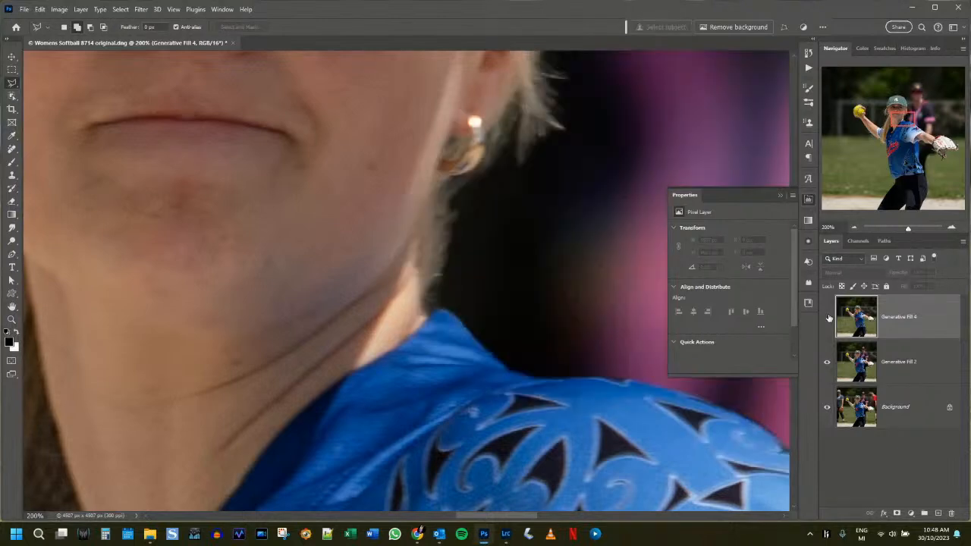
click(828, 318)
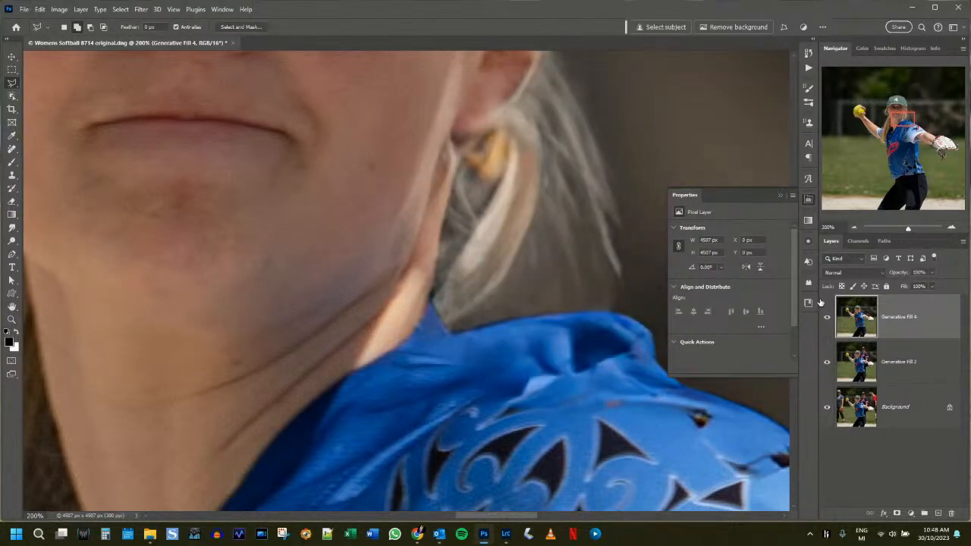
Outline the altered earring and hair strand between the pitcher's ear, neck and collar with the Polygonal Lasso.
key(ctrl+minus)
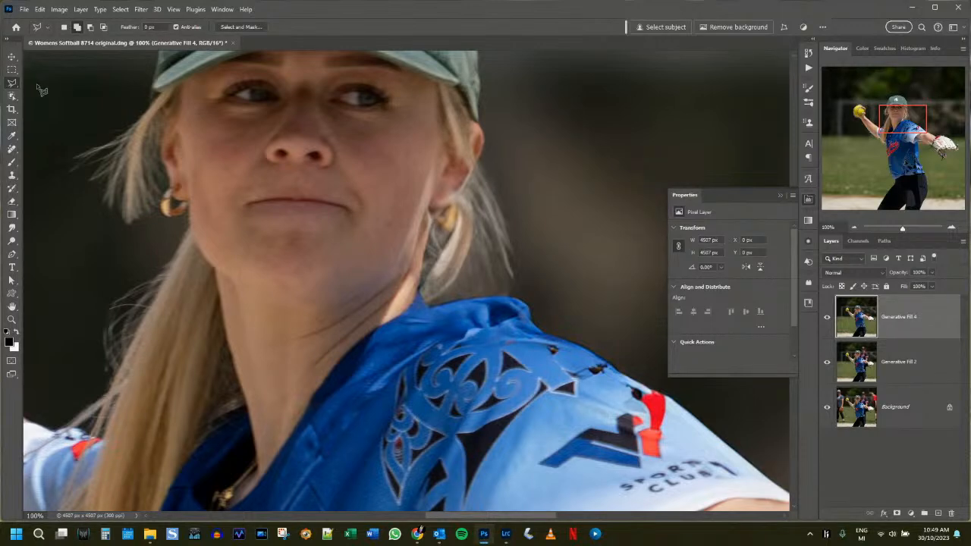
click(457, 189)
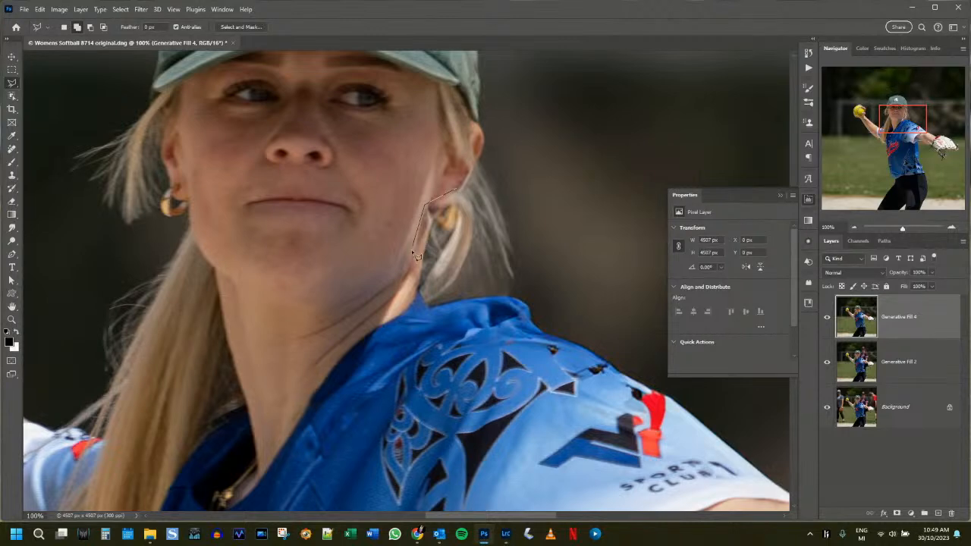
drag(407, 278, 421, 311)
drag(471, 266, 480, 255)
mouse_move(480, 216)
mouse_down()
mouse_move(476, 195)
mouse_move(459, 189)
mouse_up()
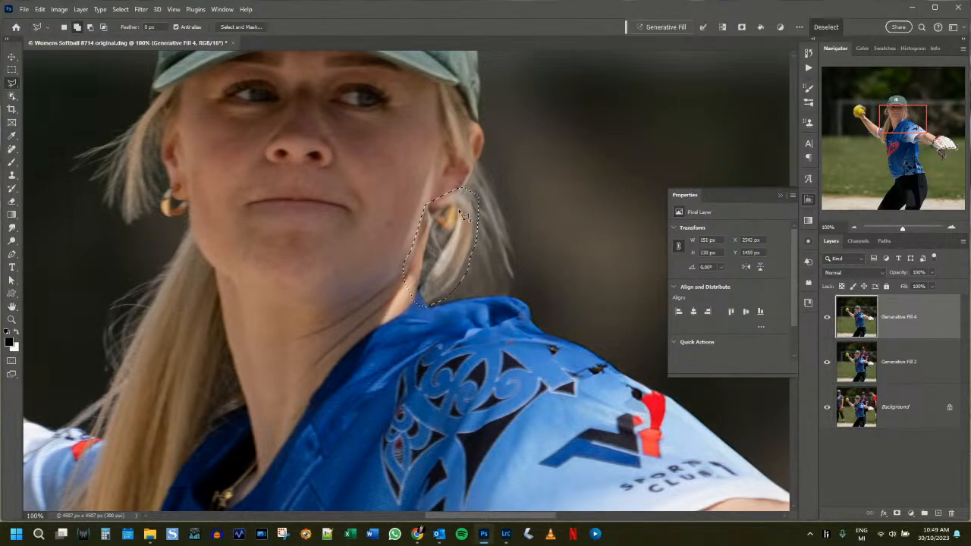
Run Generative Fill with an empty prompt on the selected earring and hair strand area beside the pitcher's neck.
right_click(459, 213)
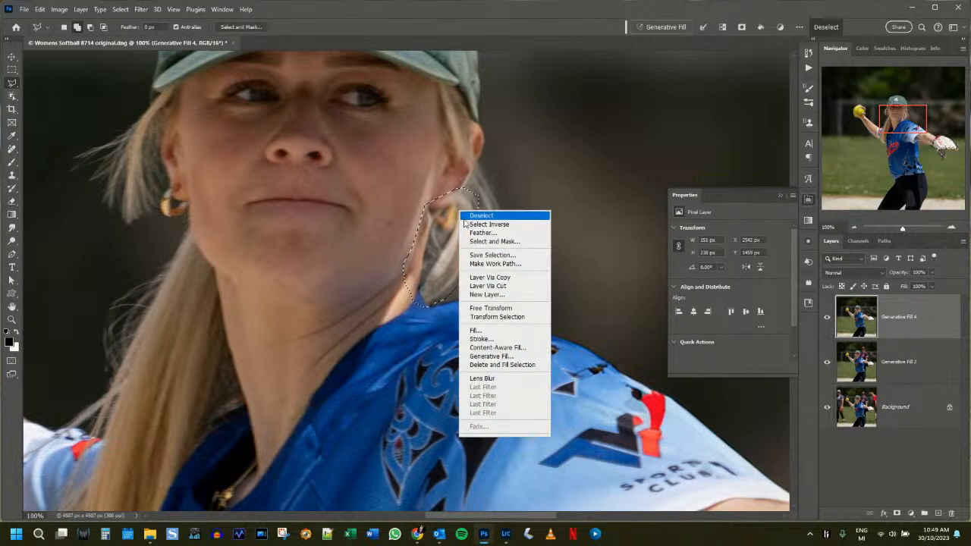
click(517, 355)
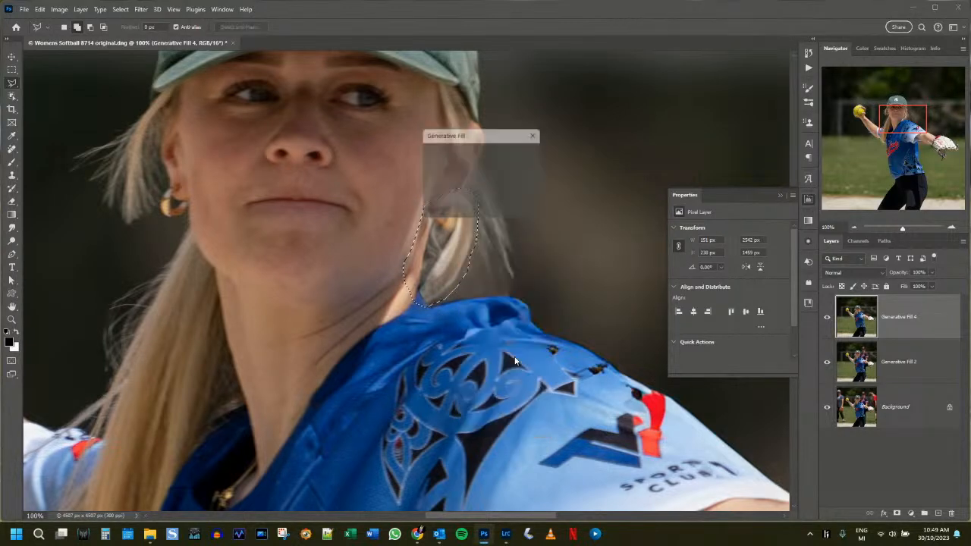
click(519, 211)
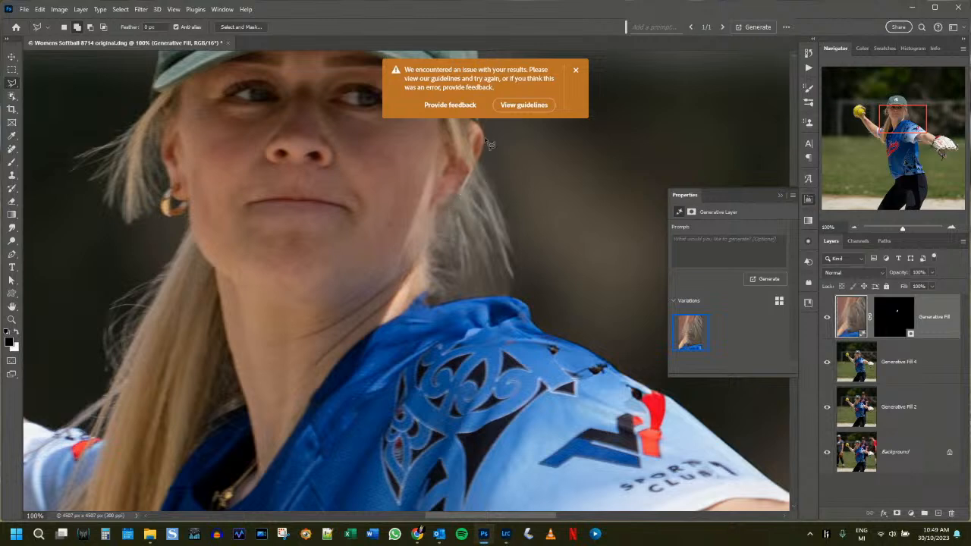
click(576, 69)
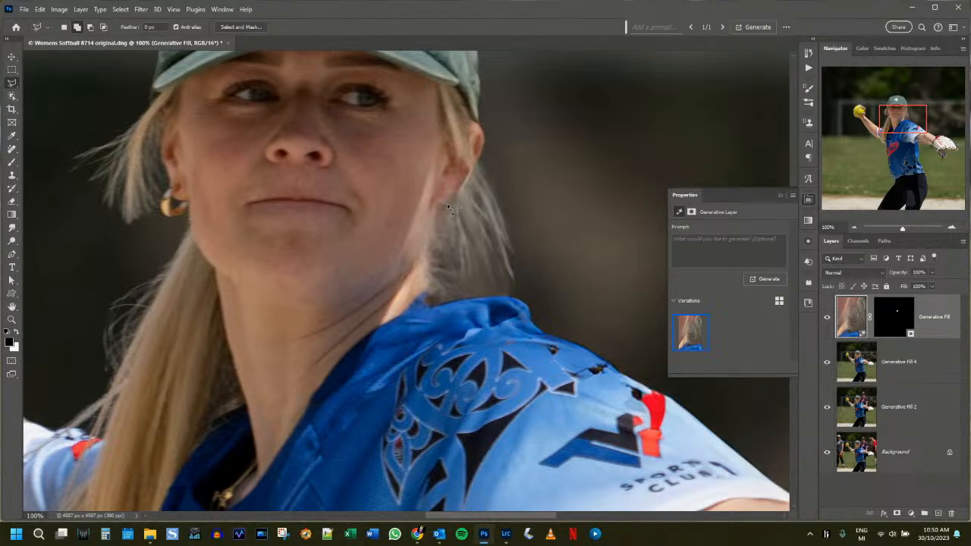
Toggle the new Generative Fill layer's visibility to compare the neck area with and without the earring.
click(828, 319)
click(827, 320)
click(828, 319)
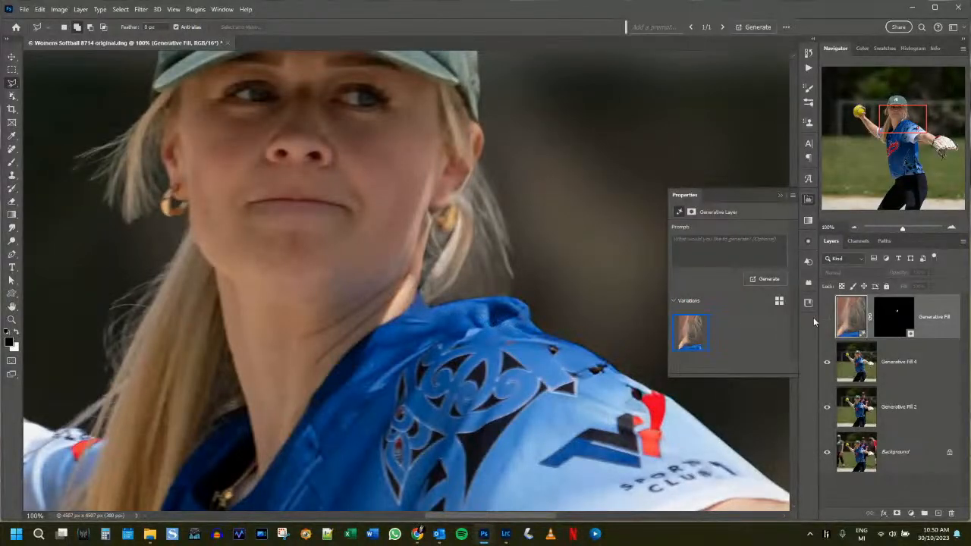
click(827, 319)
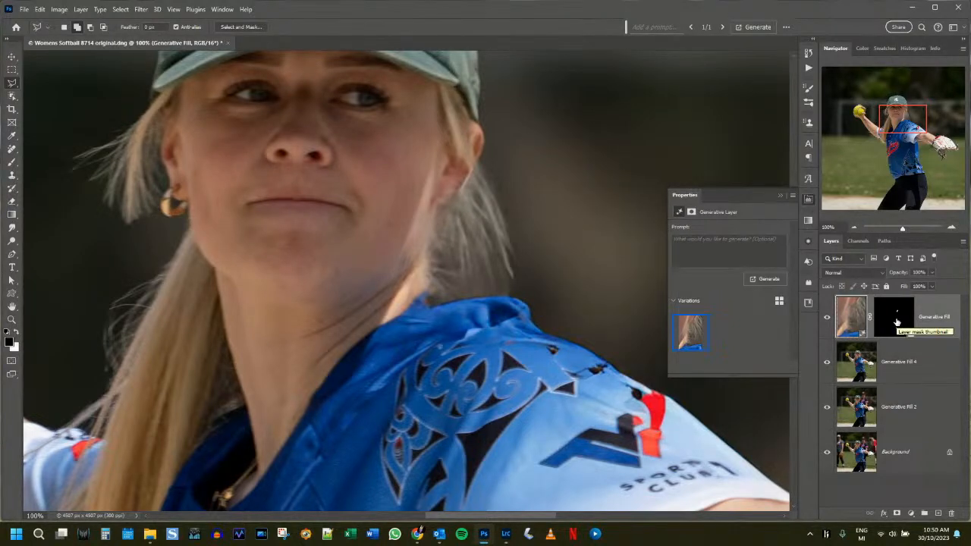
Duplicate the Generative Fill 4 layer and merge only that copy with the Generative Fill layer above it.
click(892, 364)
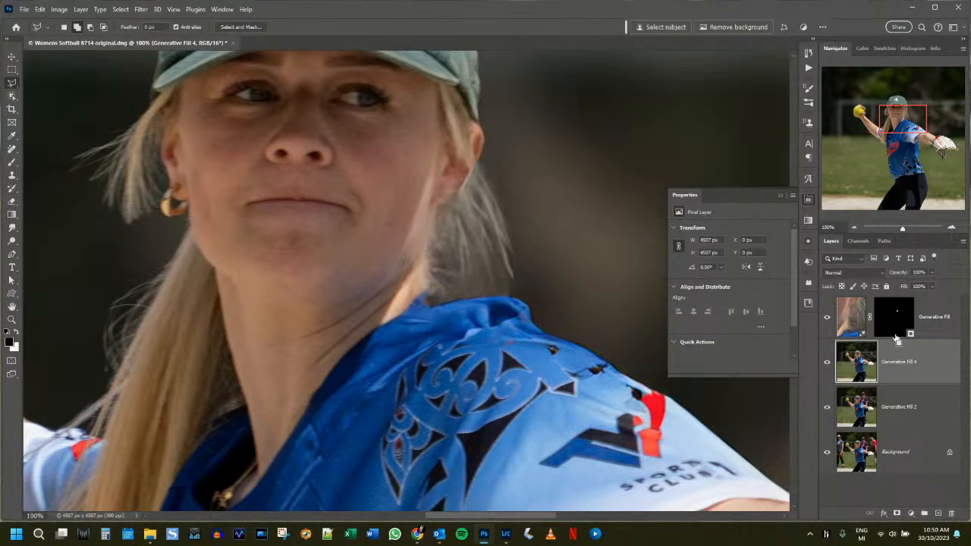
key(ctrl+j)
click(935, 316)
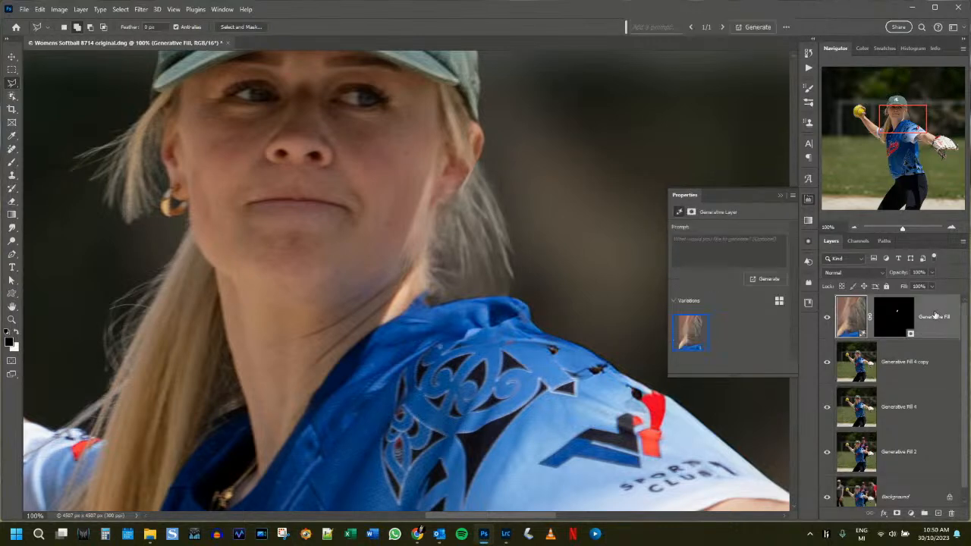
shift+click(928, 355)
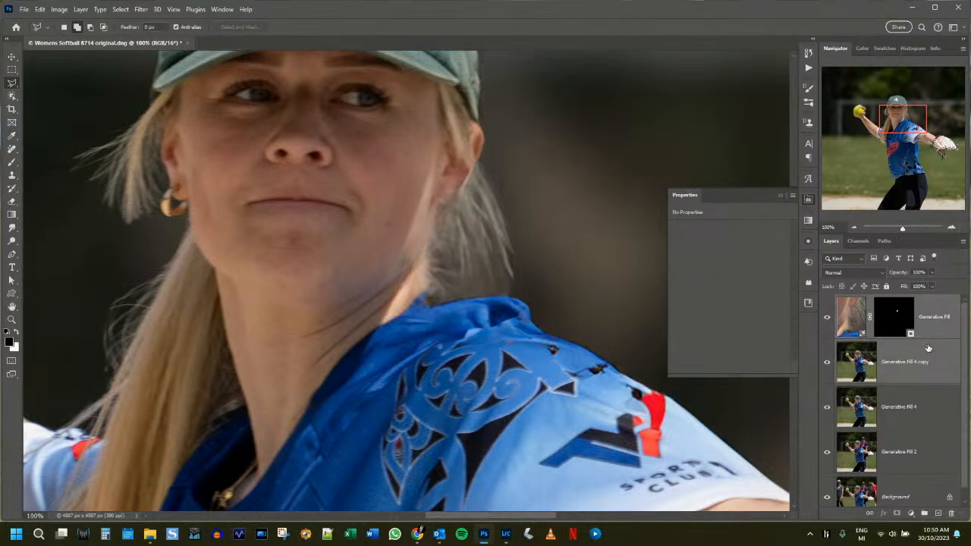
key(ctrl+shift+e)
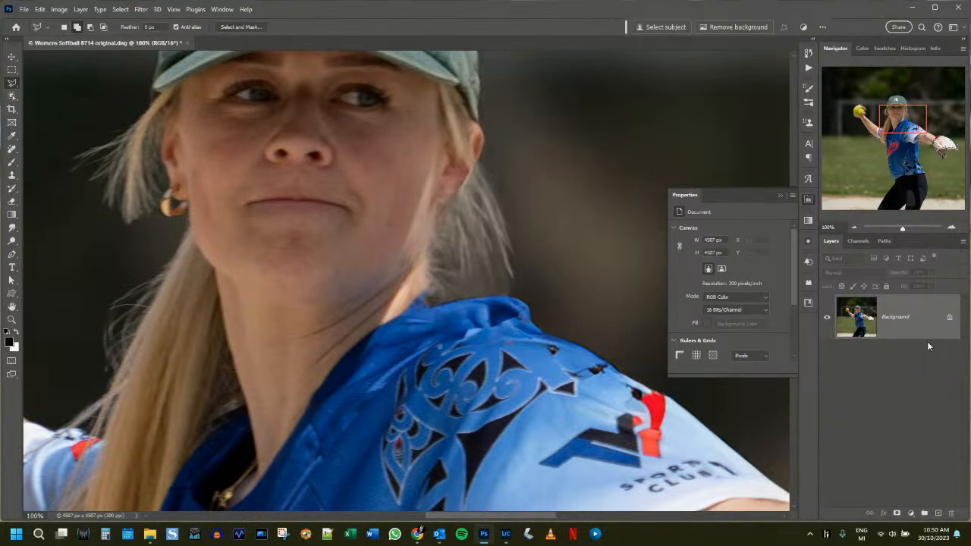
key(ctrl+z)
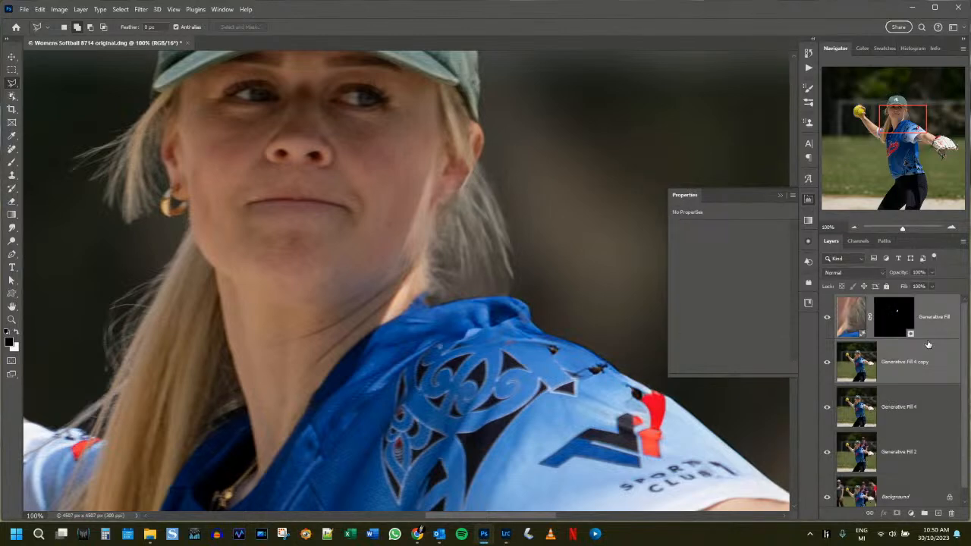
key(ctrl+e)
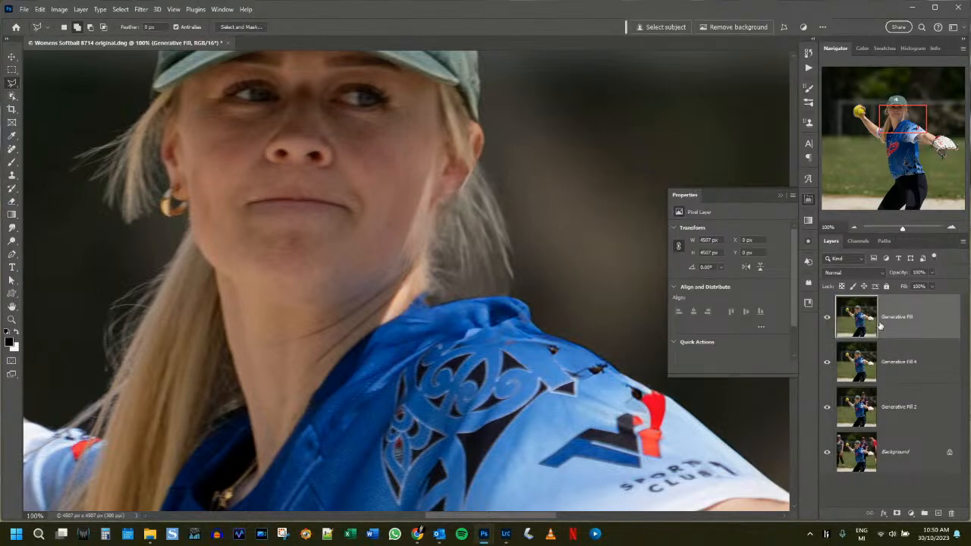
Add a layer mask to the merged Generative Fill layer and paint black with a small brush along the neck edge from collar to ear.
click(899, 514)
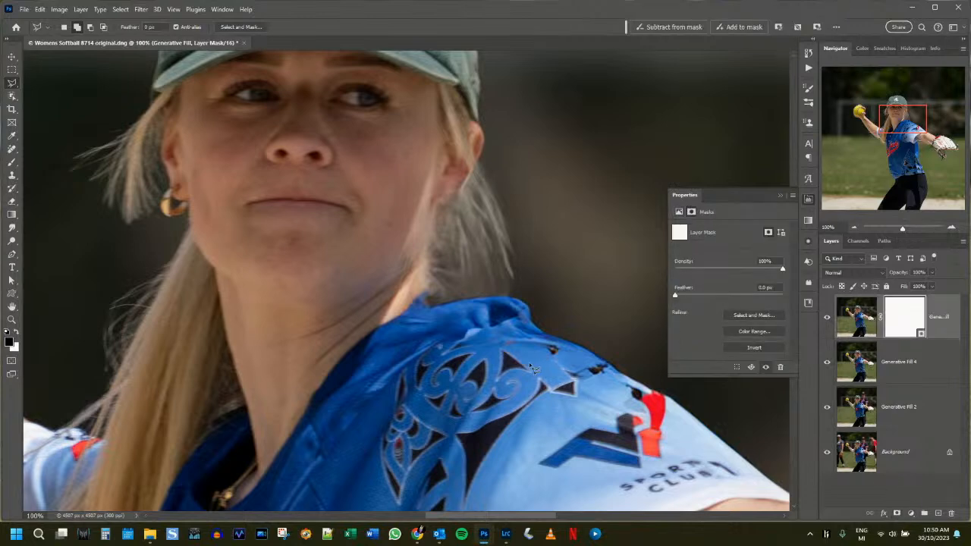
click(13, 164)
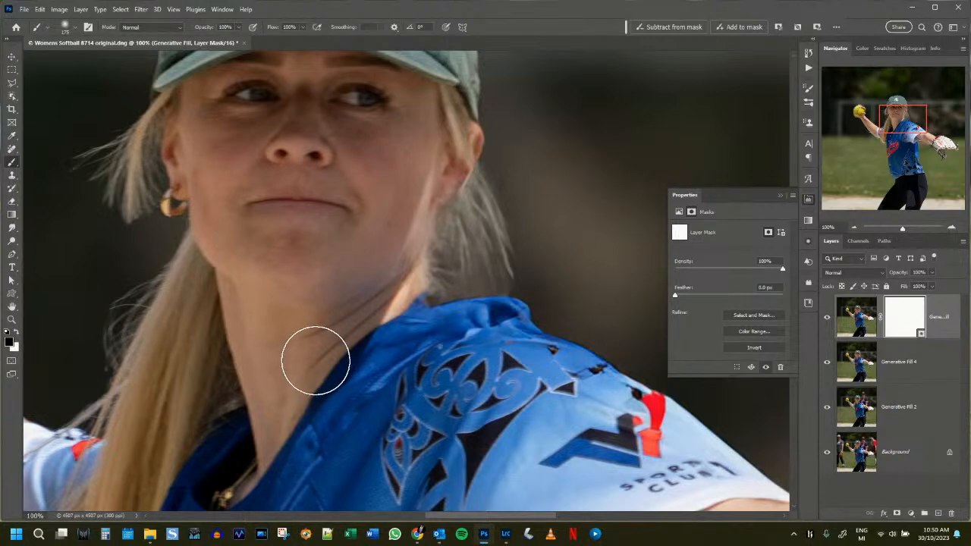
key([)
key([)
key([)
key([)
key([)
key([)
key([)
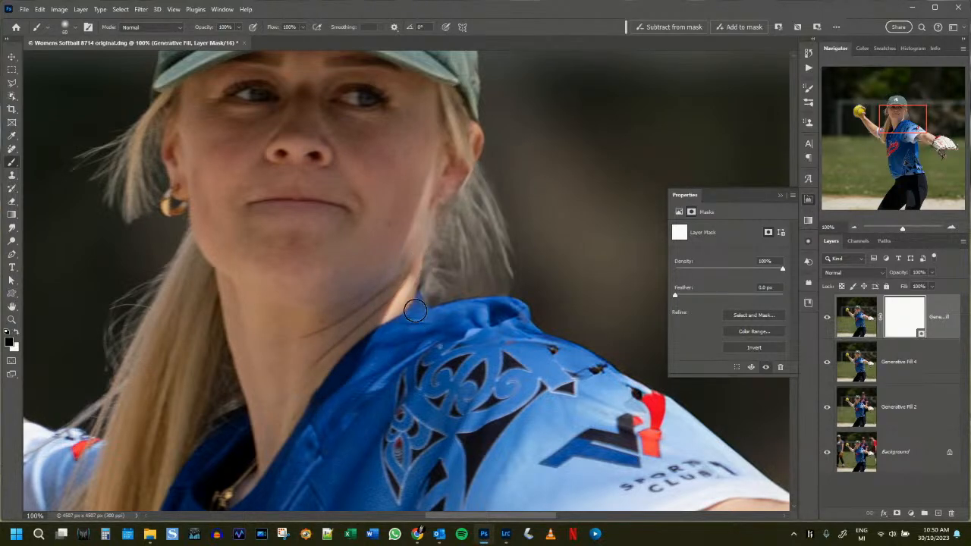
click(423, 291)
mouse_move(424, 292)
mouse_down()
mouse_move(417, 250)
mouse_move(427, 224)
mouse_move(419, 263)
mouse_up()
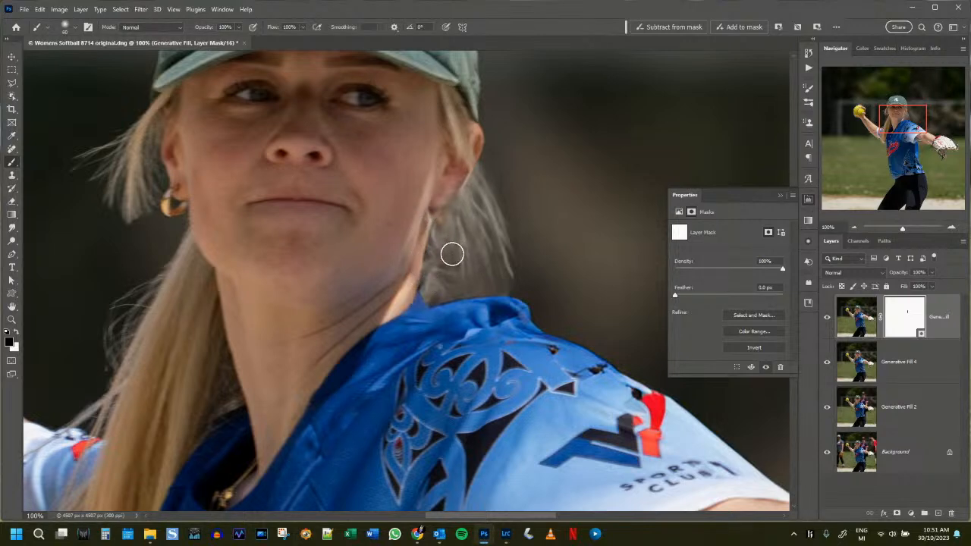
Refine the mask along the neck edge and adjoining hair, alternating between white and black brush strokes.
key(x)
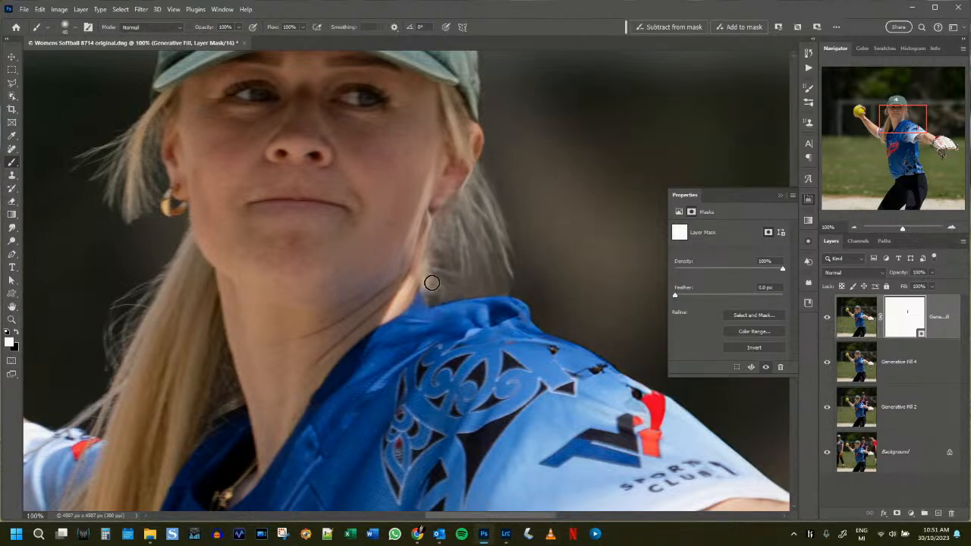
key(x)
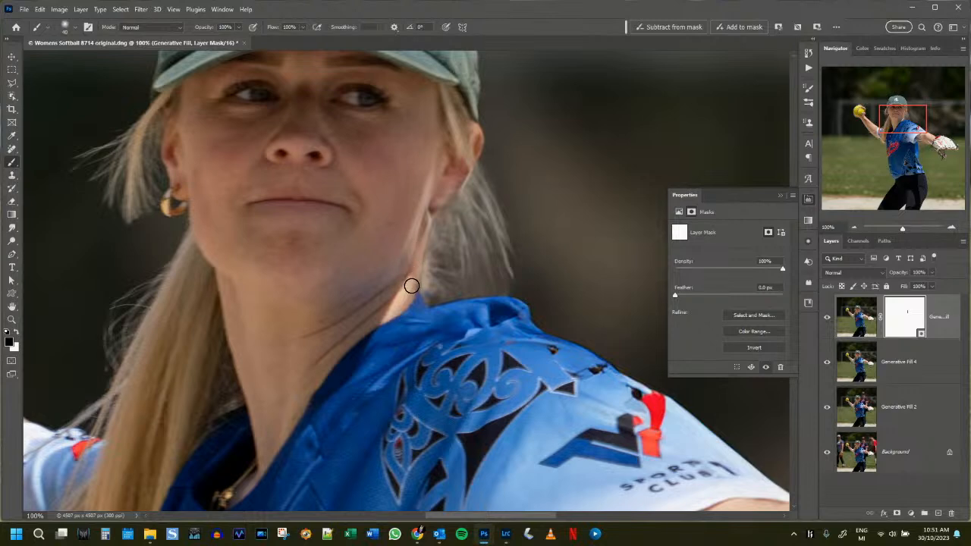
key(x)
key(x)
key(x)
Set up the Clone Stamp with a small brush and stamp all visible layers into a new top layer.
scroll(446, 245, up, 1)
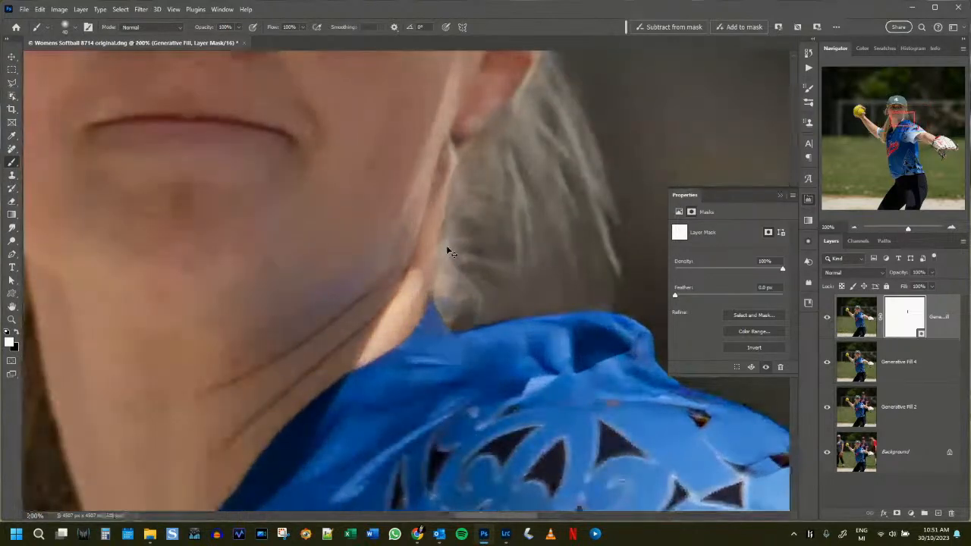
scroll(446, 245, up, 1)
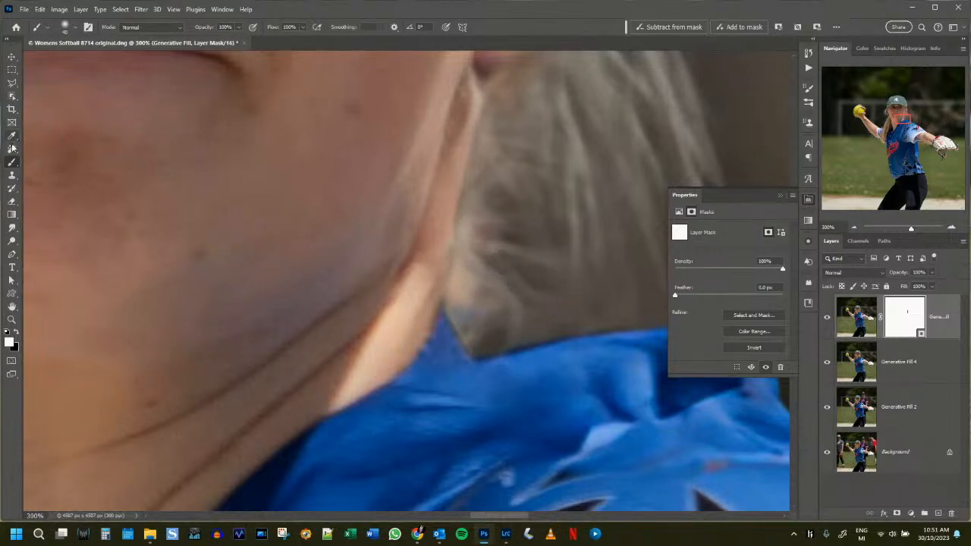
click(11, 176)
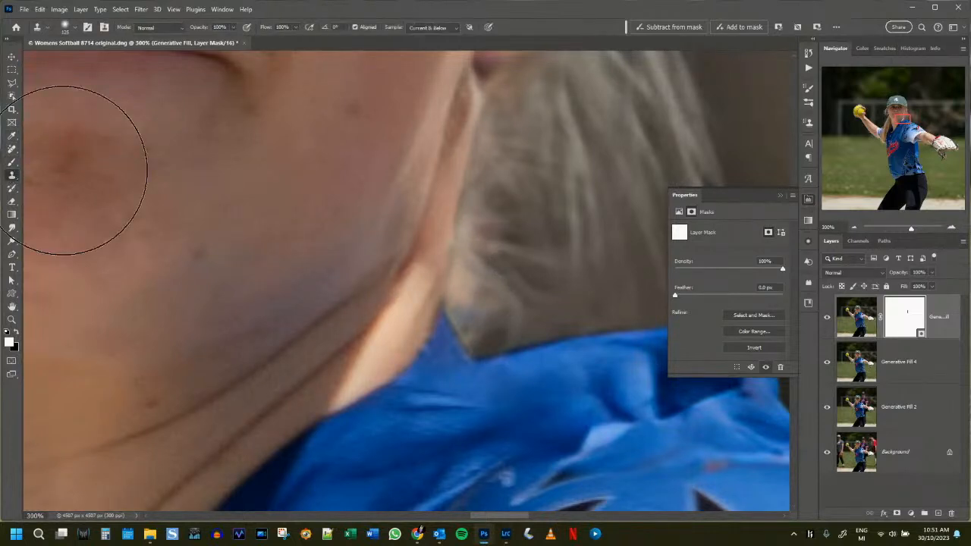
key(bracketleft)
key(bracketleft)
key(bracketleft)
key(bracketleft)
key(bracketleft)
key(bracketleft)
key(bracketleft)
key(bracketleft)
key(bracketleft)
key(bracketleft)
key(bracketleft)
key(bracketleft)
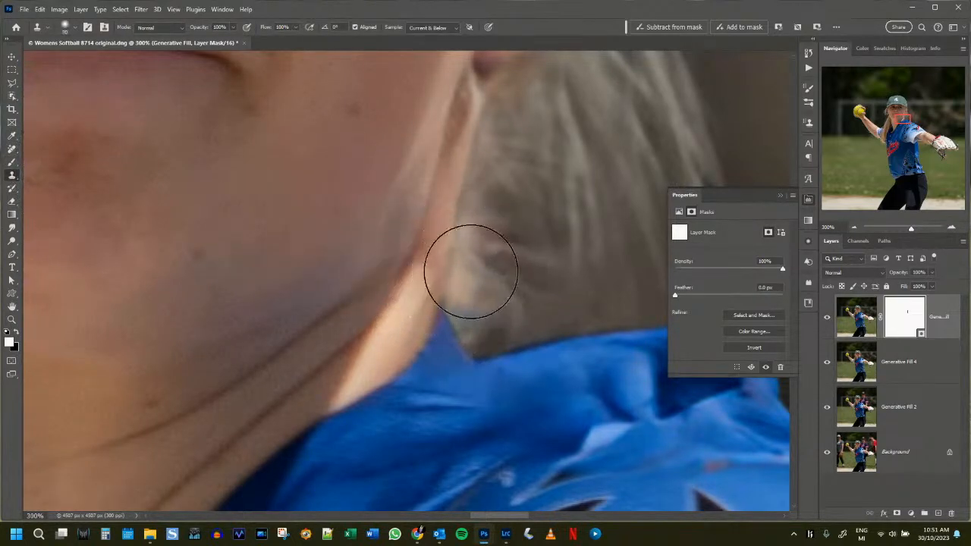
key(bracketleft)
key(bracketleft)
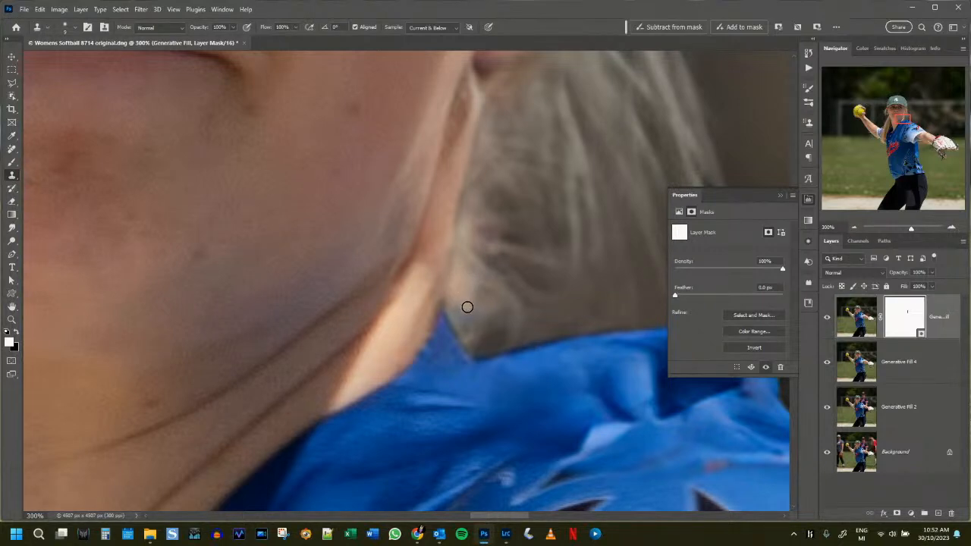
click(859, 325)
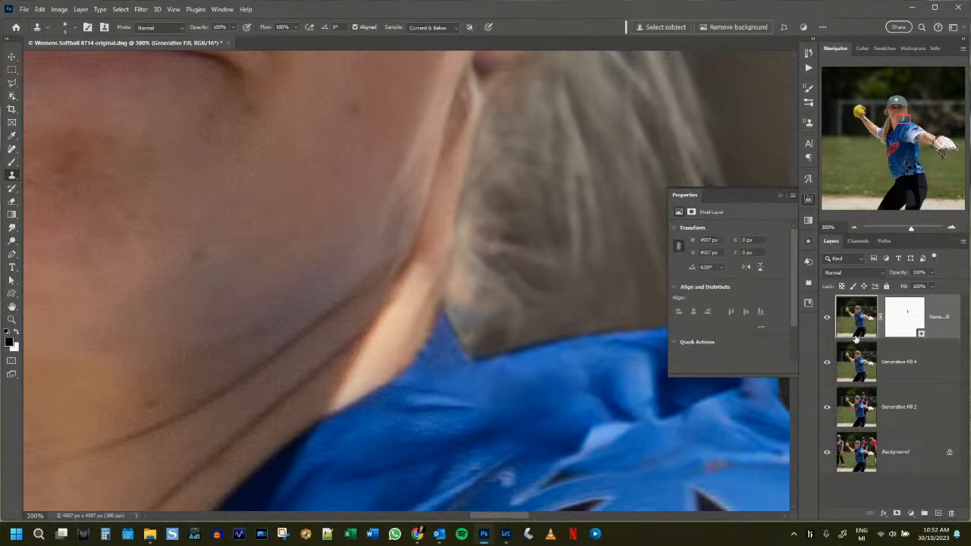
key(ctrl+shift+alt+e)
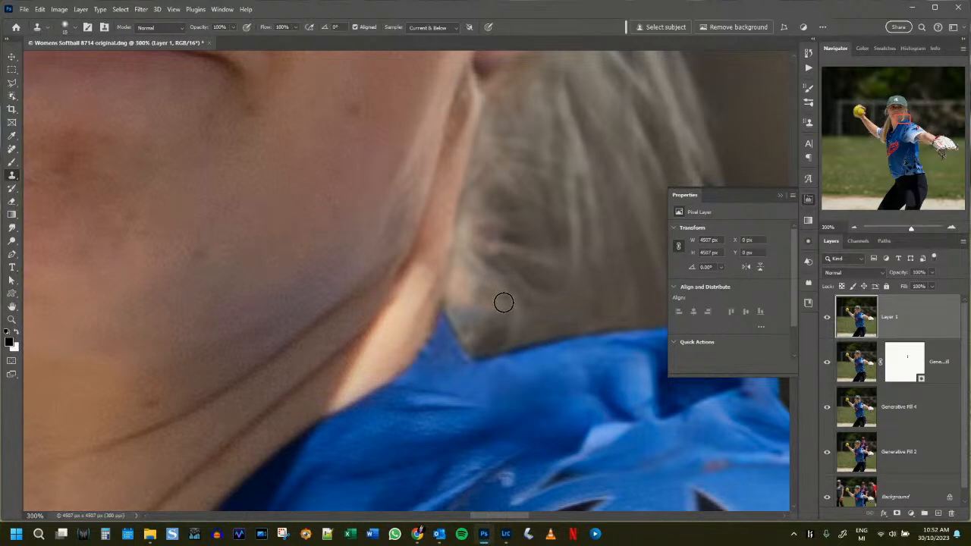
Clone nearby hair texture over the bluish patch between the neck and collar, lowering the stamp's opacity to 59% for blending.
alt+click(508, 302)
drag(486, 314, 463, 312)
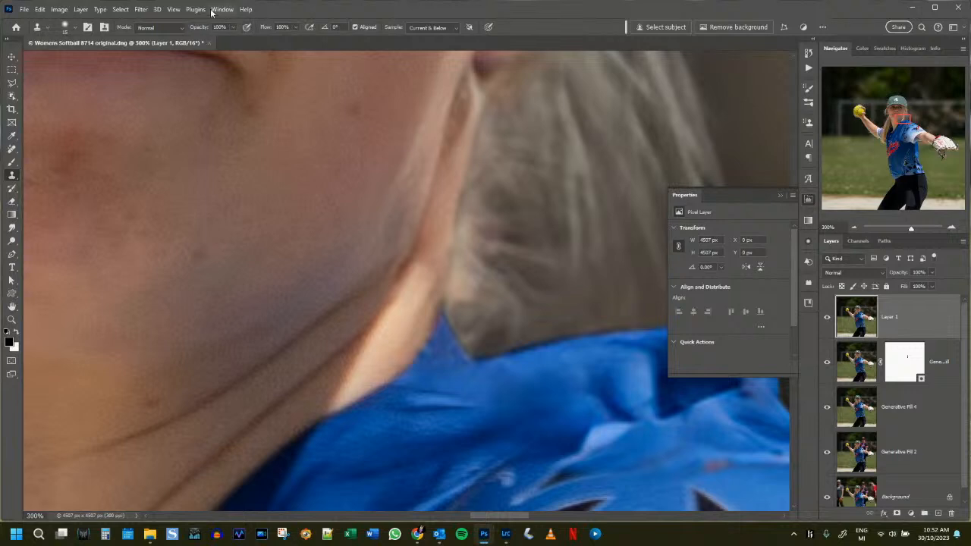
drag(197, 30, 189, 32)
drag(463, 275, 478, 281)
drag(197, 32, 195, 32)
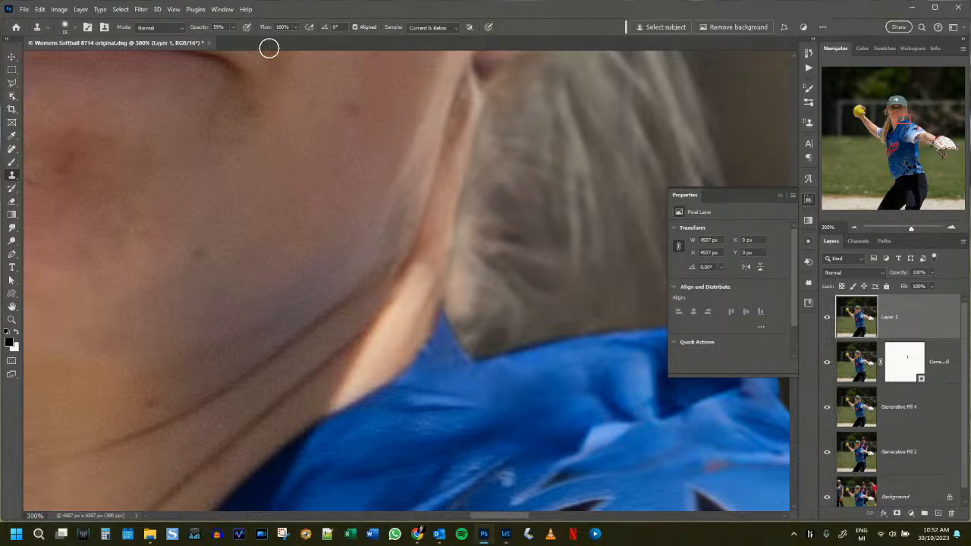
drag(198, 28, 258, 37)
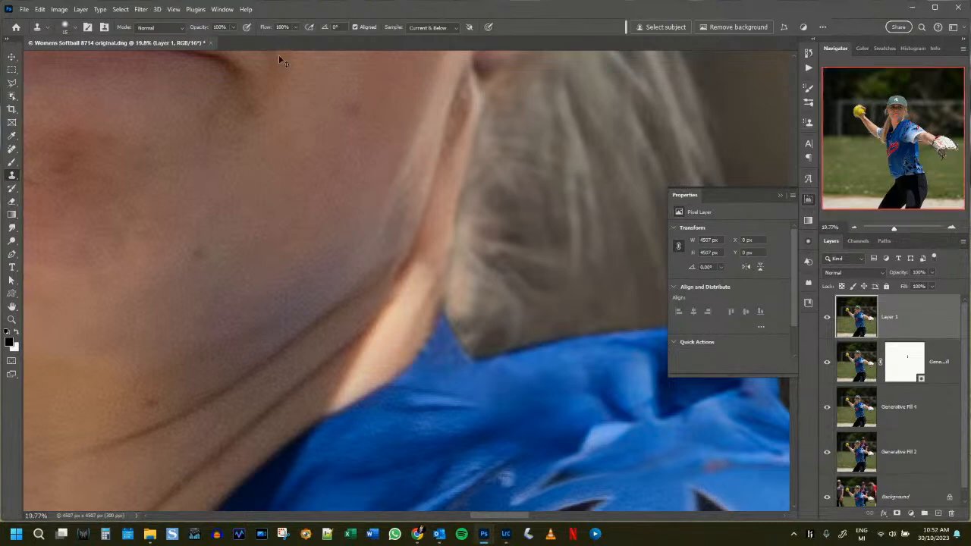
Merge all layers from Layer 1 down to Generative Fill 2 into one layer above the Background.
key(ctrl+0)
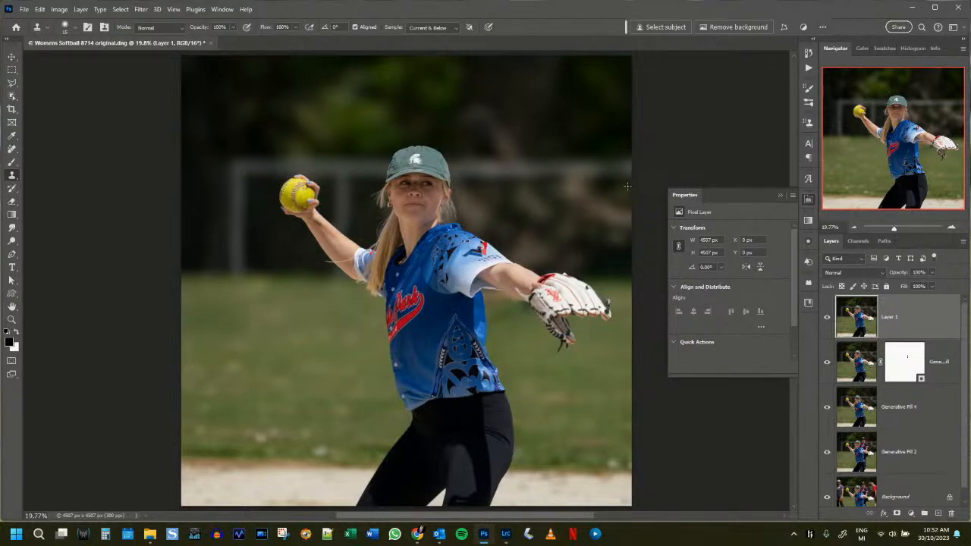
key(ctrl+minus)
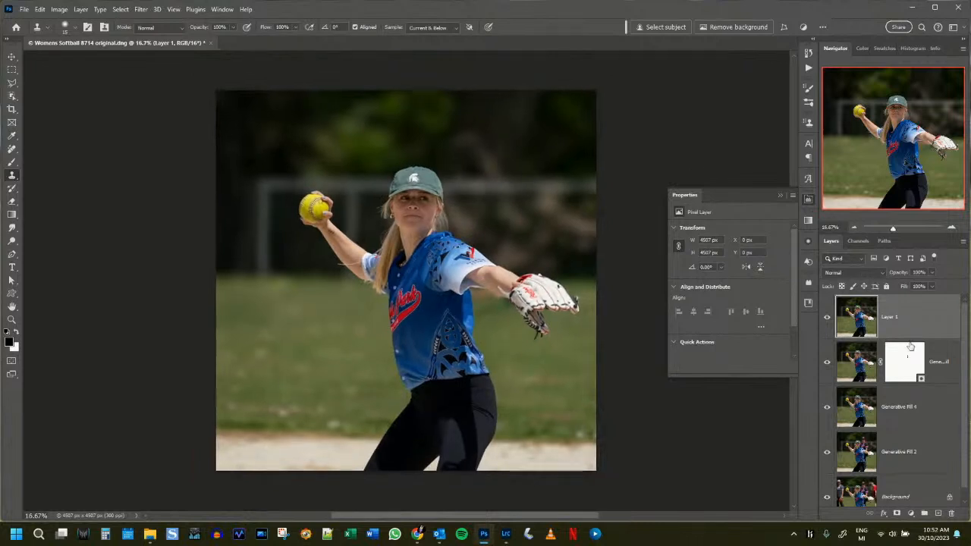
scroll(917, 317, down, 1)
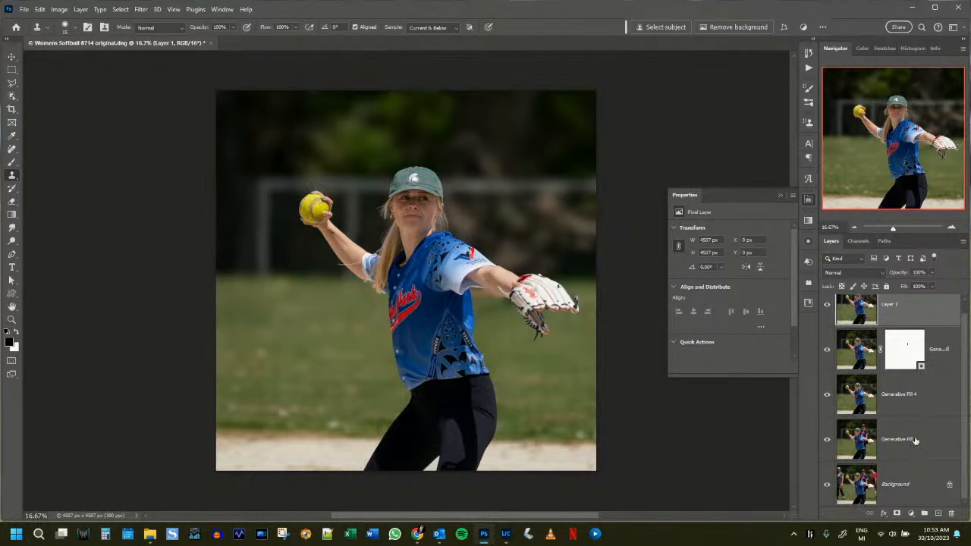
shift+click(915, 440)
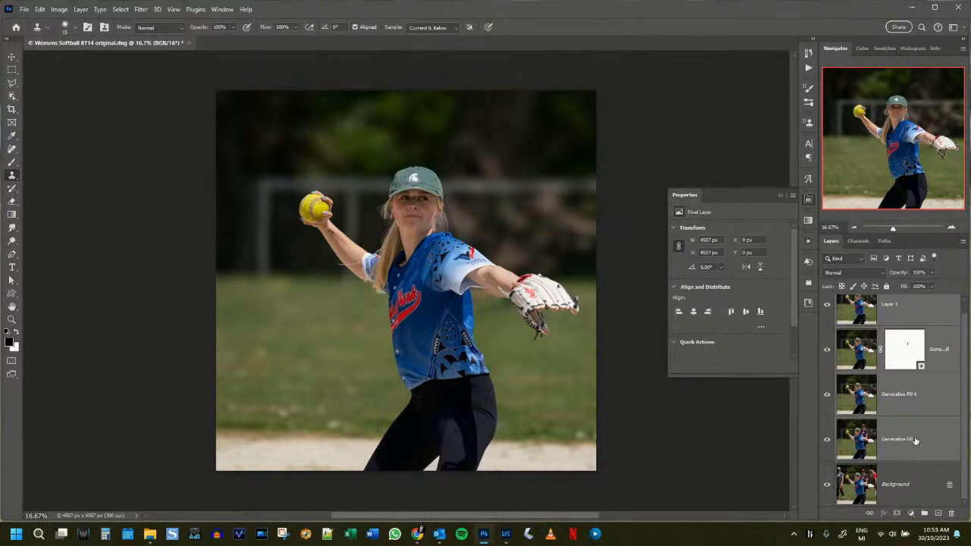
key(ctrl+e)
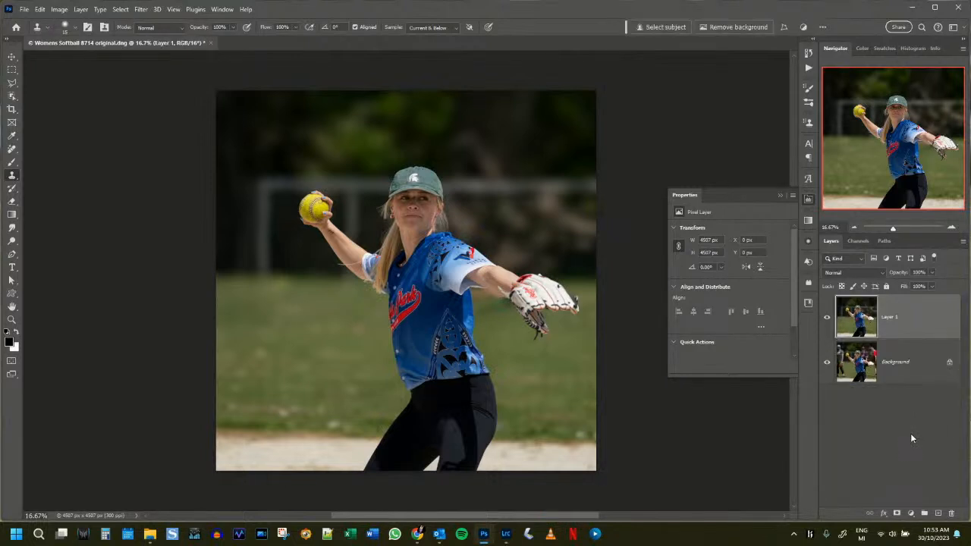
Toggle Layer 1's visibility to compare the cleaned photo with the original Background.
click(827, 322)
click(827, 321)
click(828, 321)
click(828, 322)
Outline the missing stretch of fence rail between the photo's left edge and the nearest post with the Polygonal Lasso.
scroll(316, 239, up, 2)
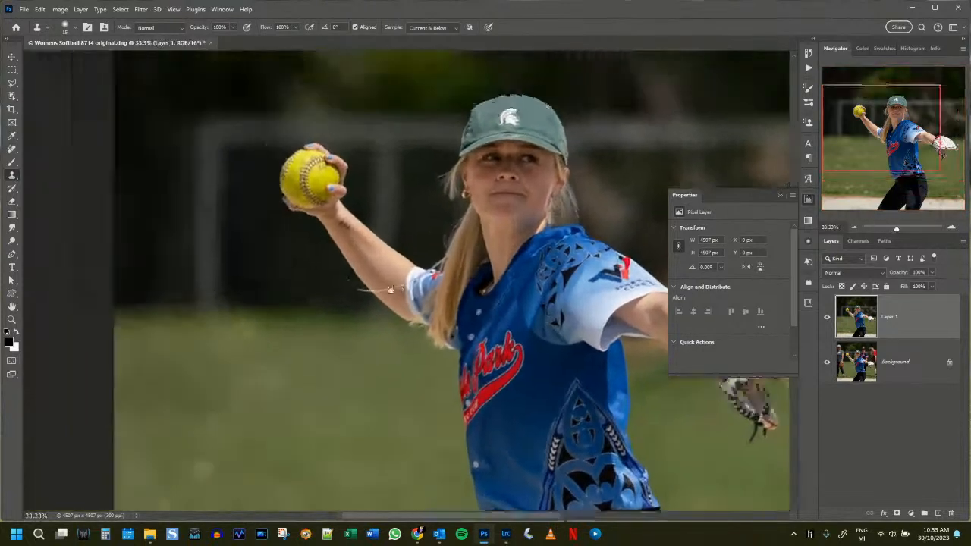
drag(391, 290, 539, 369)
click(11, 84)
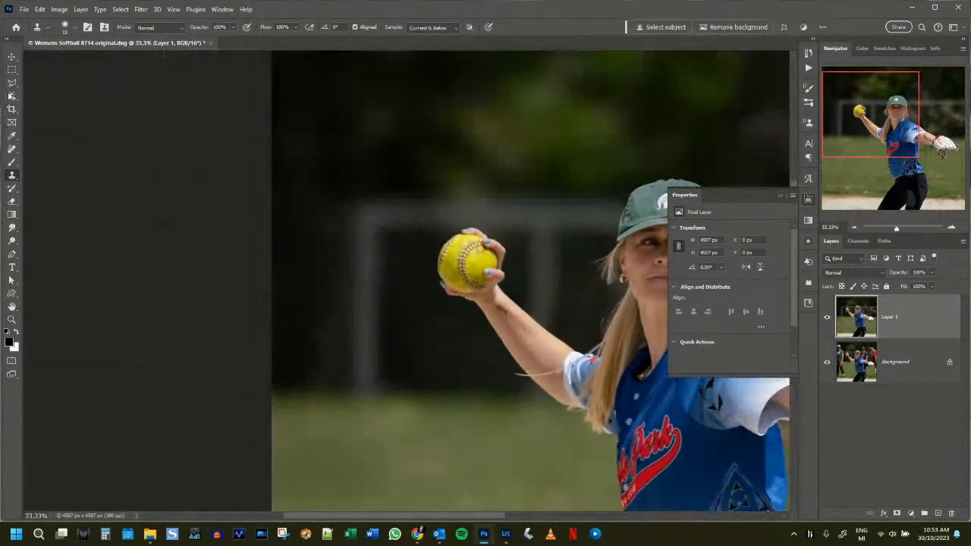
click(261, 187)
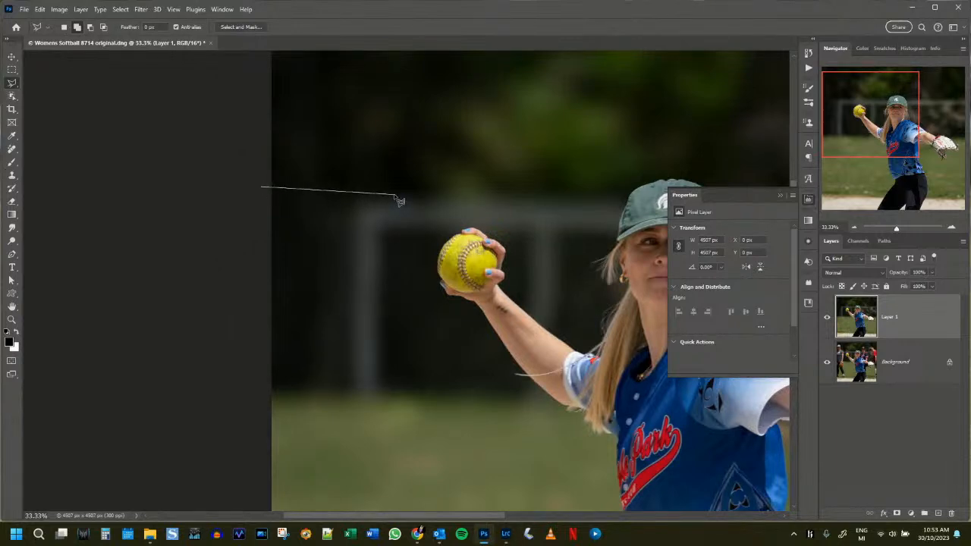
click(372, 192)
click(365, 238)
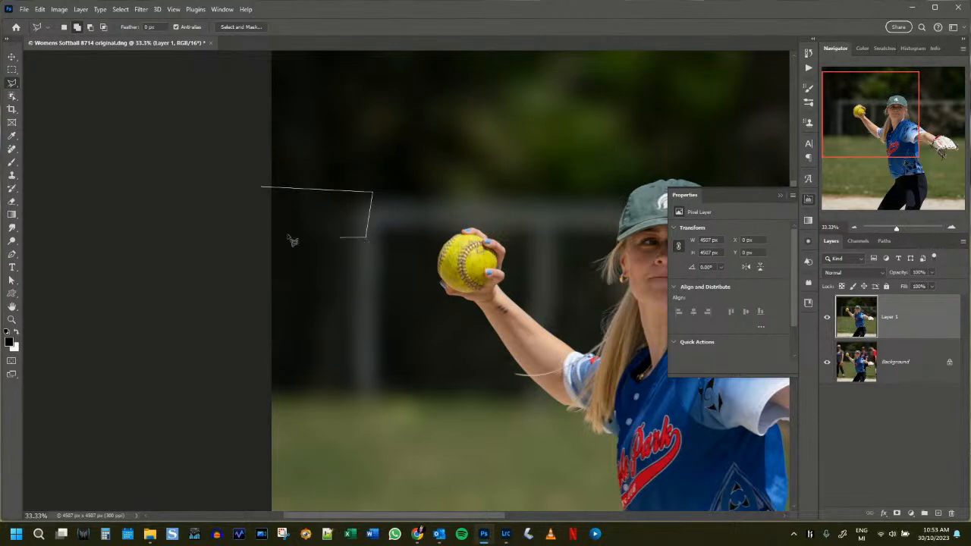
click(248, 234)
click(253, 191)
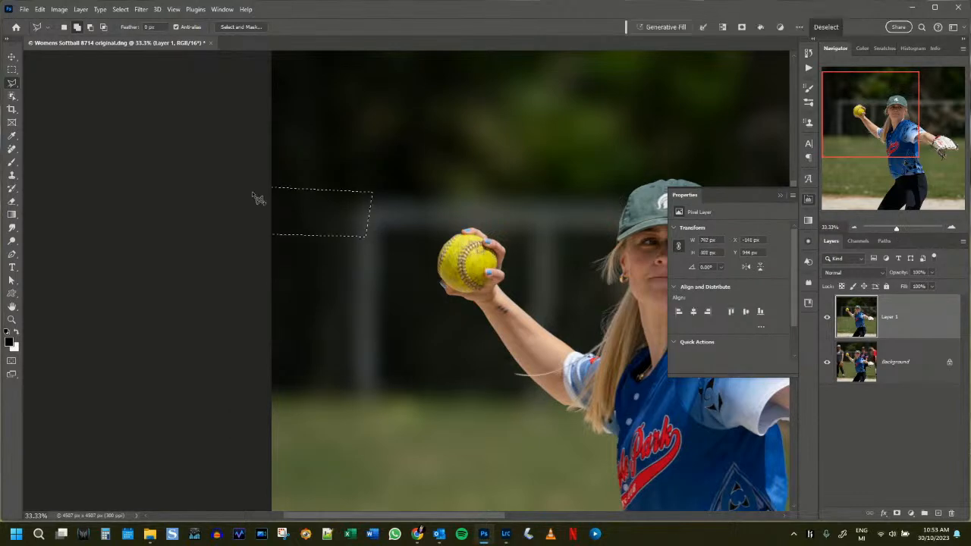
Try Delete and Fill Selection on the missing rail area and undo it.
right_click(328, 217)
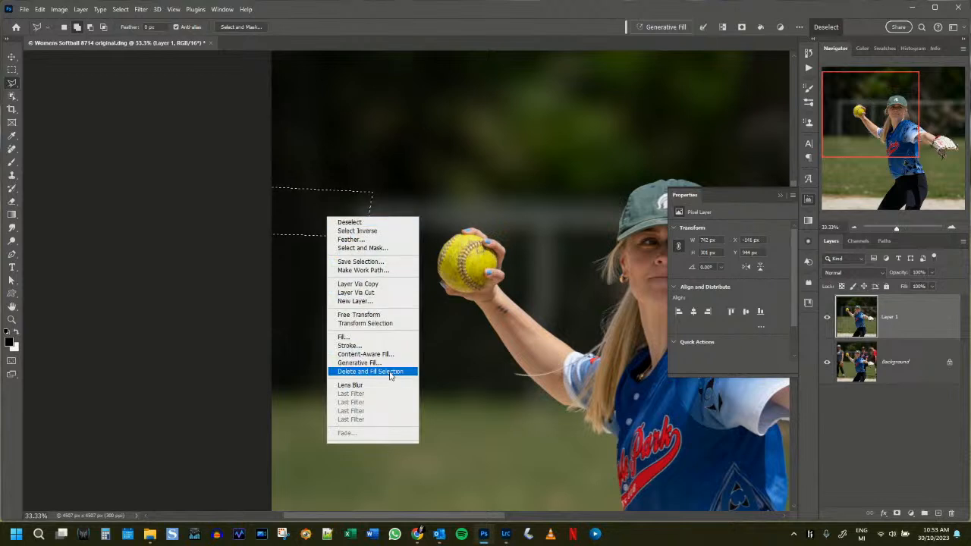
click(390, 373)
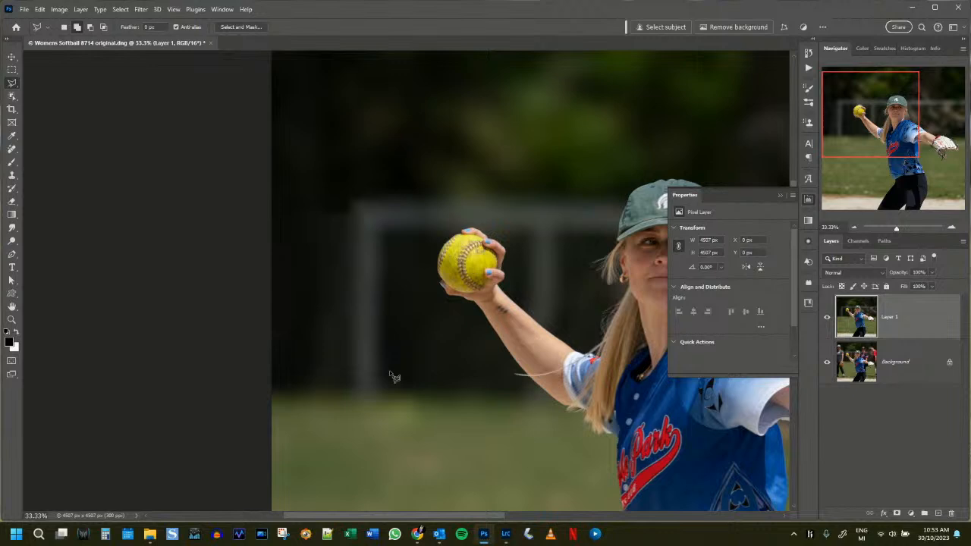
key(ctrl+z)
Try Content-Aware Fill on the rail selection, excluding the areas above and below the rail from sampling, and cancel it.
right_click(327, 214)
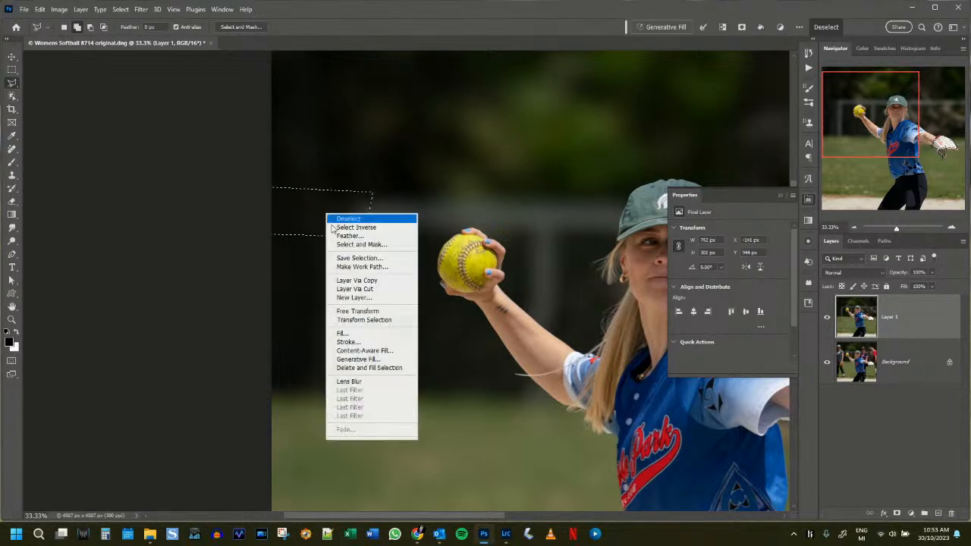
click(359, 349)
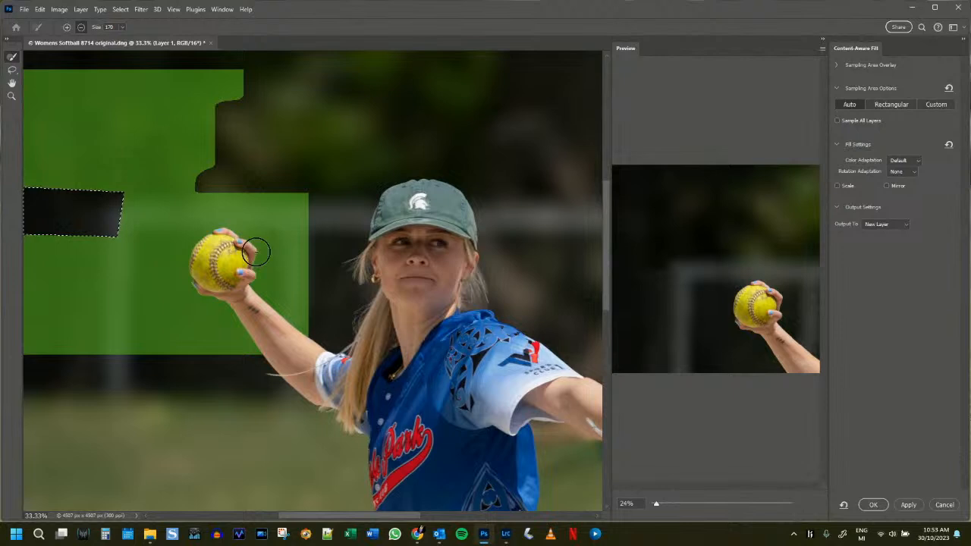
mouse_move(246, 77)
mouse_down()
mouse_move(4, 76)
mouse_move(245, 89)
mouse_move(118, 112)
mouse_move(4, 107)
mouse_move(232, 114)
mouse_move(75, 92)
mouse_move(62, 114)
mouse_move(110, 141)
mouse_move(4, 155)
mouse_move(221, 165)
mouse_move(86, 140)
mouse_move(231, 130)
mouse_move(6, 118)
mouse_up()
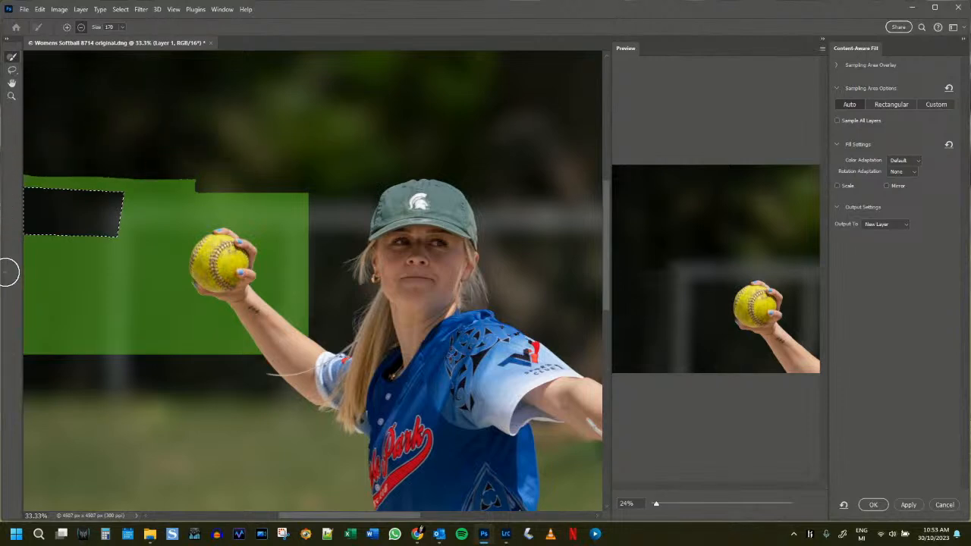
mouse_move(10, 265)
mouse_down()
mouse_move(321, 275)
mouse_move(16, 290)
mouse_move(269, 296)
mouse_move(285, 323)
mouse_move(212, 351)
mouse_move(215, 341)
mouse_move(24, 327)
mouse_move(76, 319)
mouse_move(43, 351)
mouse_move(87, 336)
mouse_up()
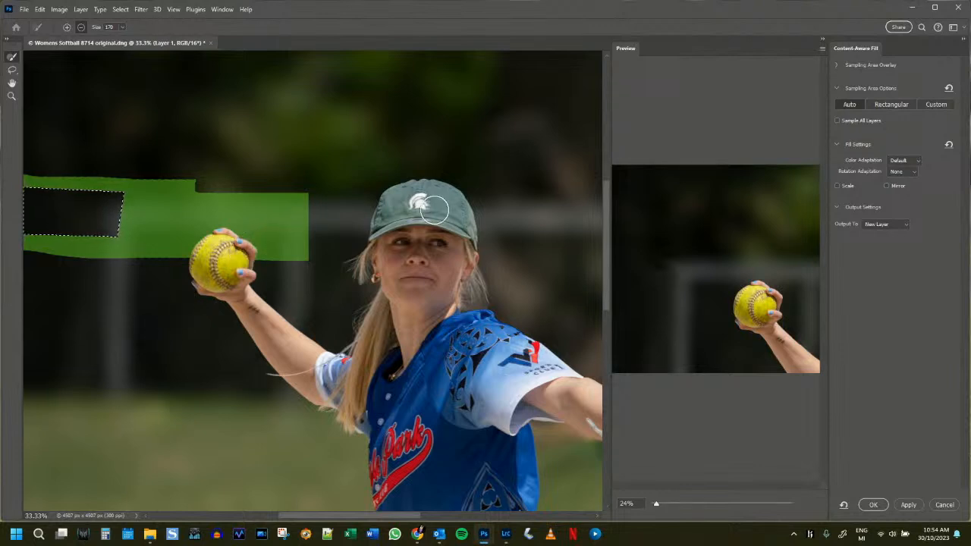
click(945, 506)
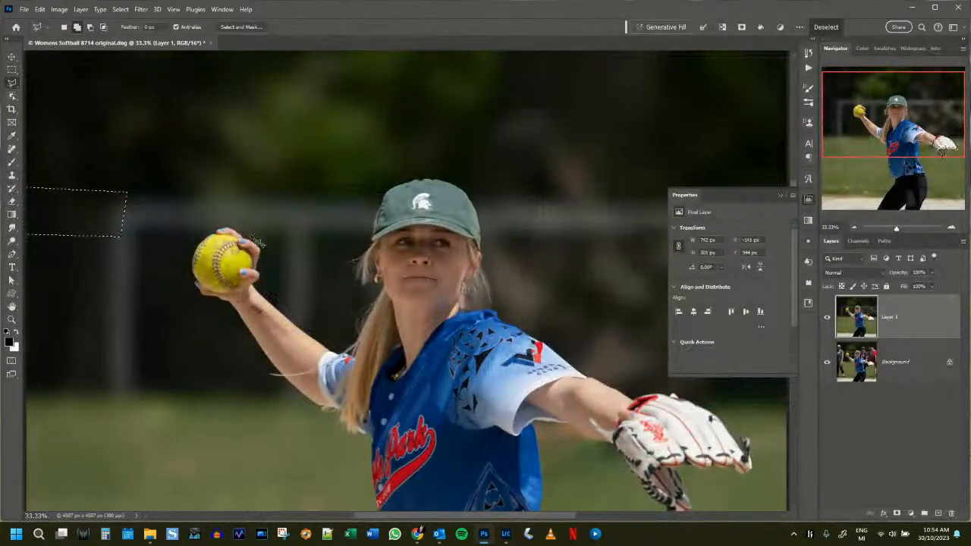
Run Generative Fill on the rail selection with an empty prompt.
click(654, 29)
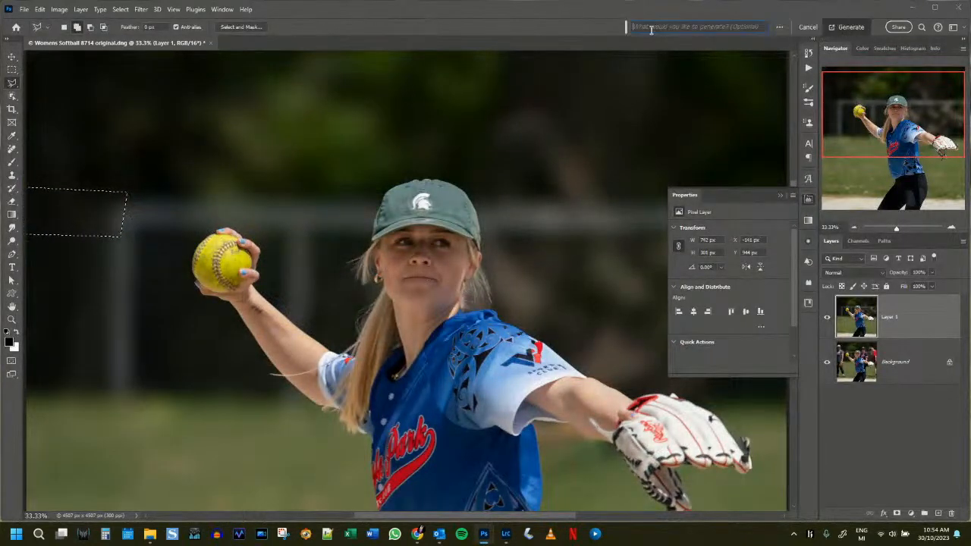
click(851, 28)
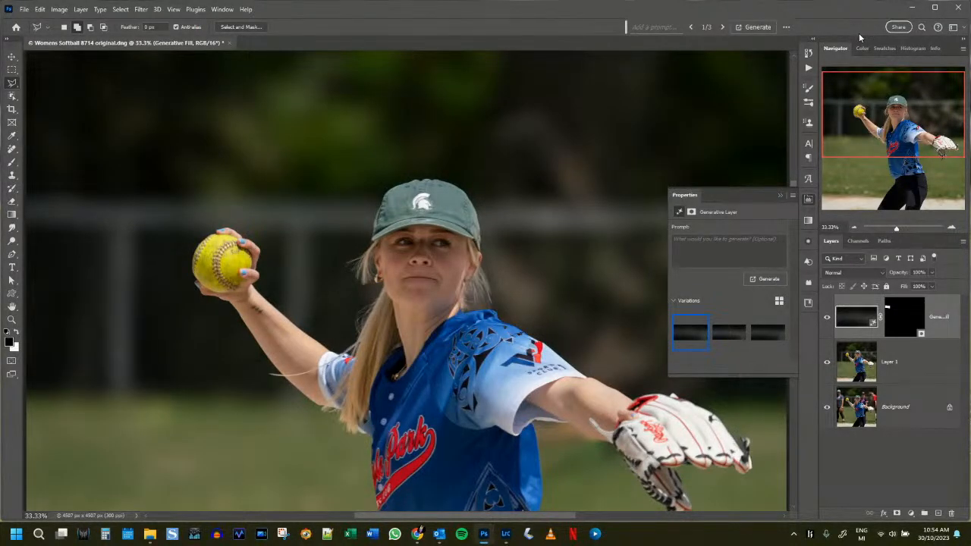
Rasterize the Generative Fill layer and apply its layer mask.
click(911, 317)
right_click(912, 317)
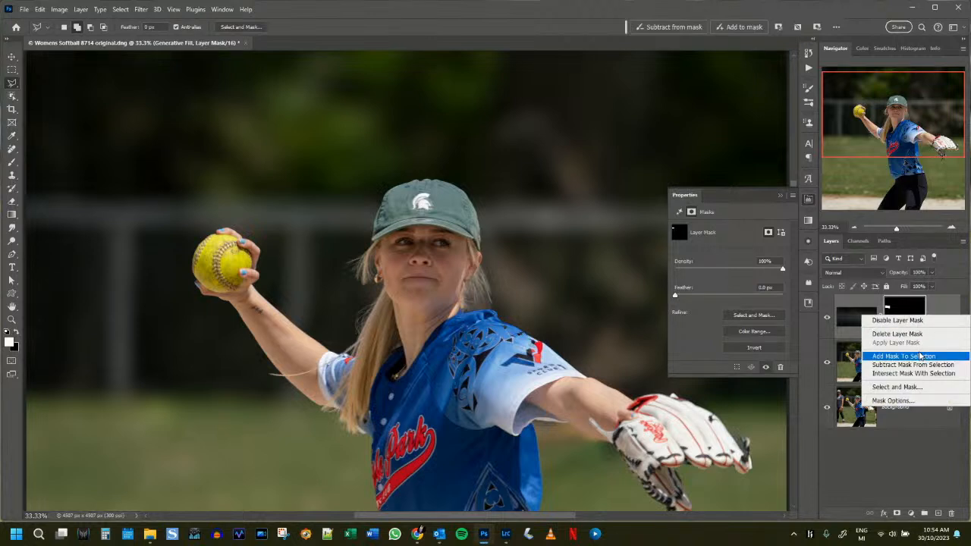
right_click(941, 311)
right_click(940, 310)
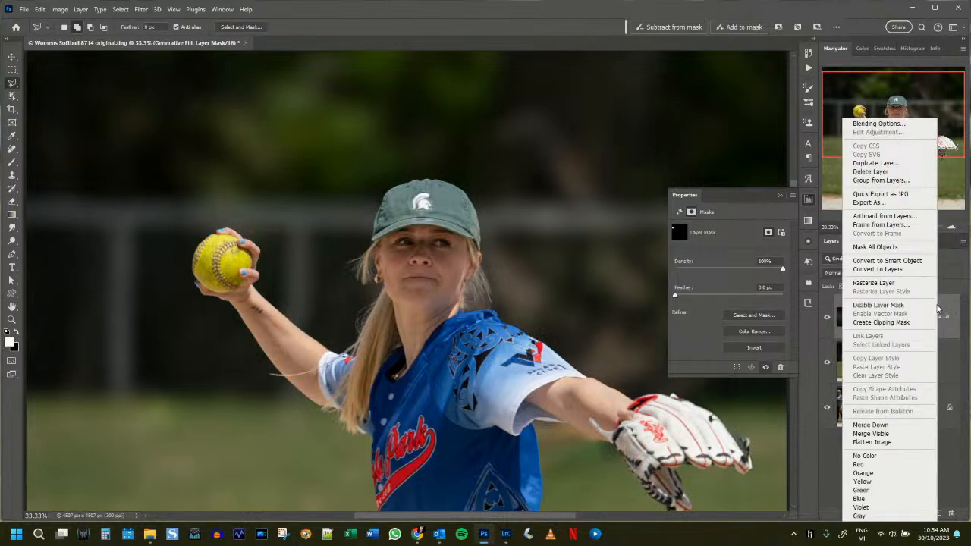
click(946, 313)
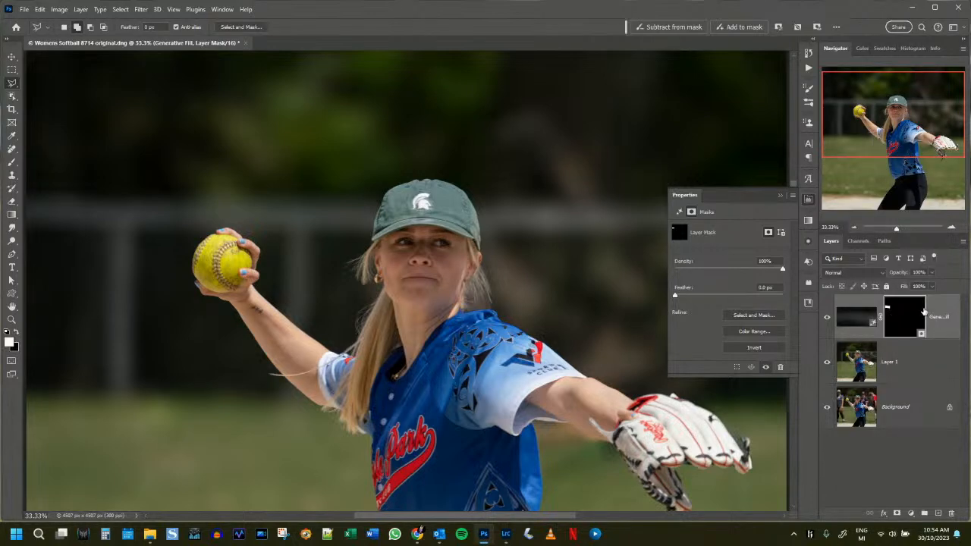
right_click(941, 311)
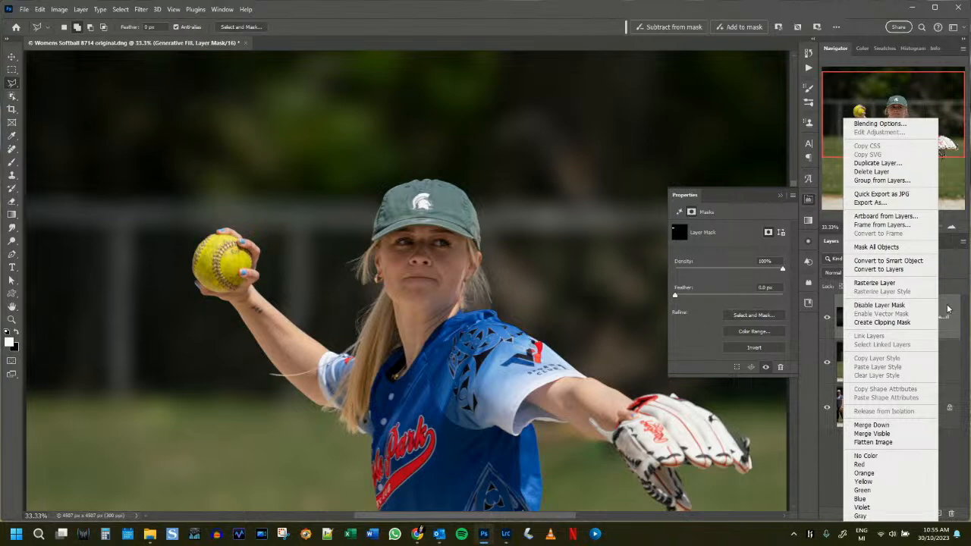
click(950, 308)
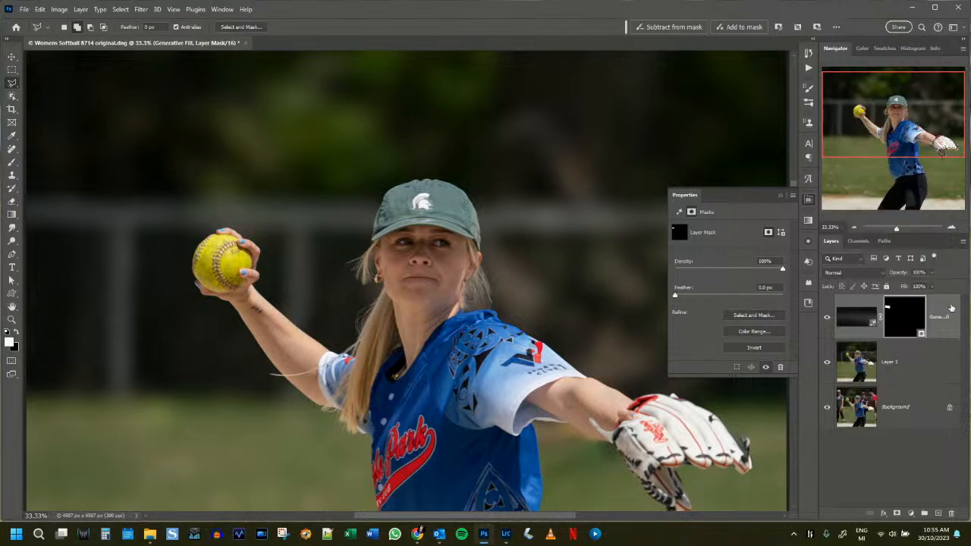
right_click(910, 323)
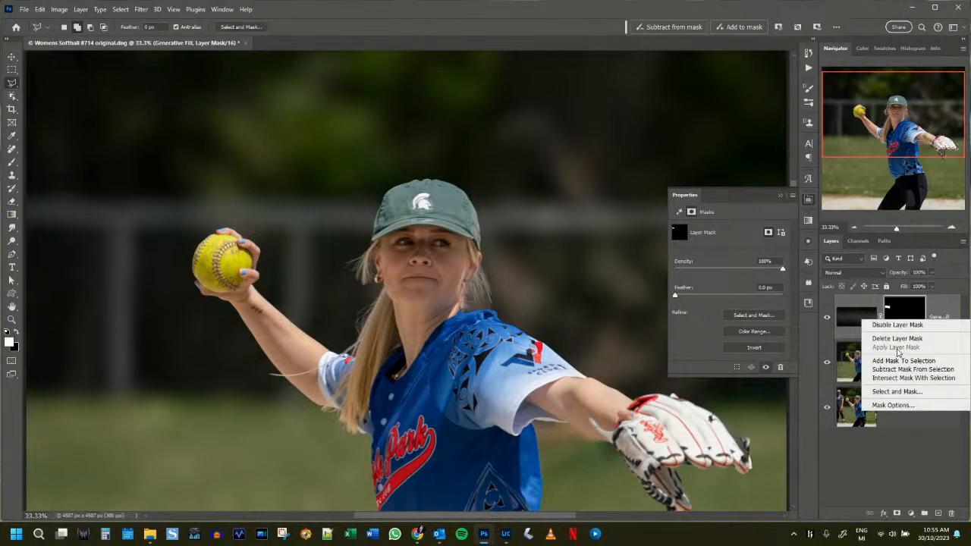
click(936, 308)
right_click(939, 302)
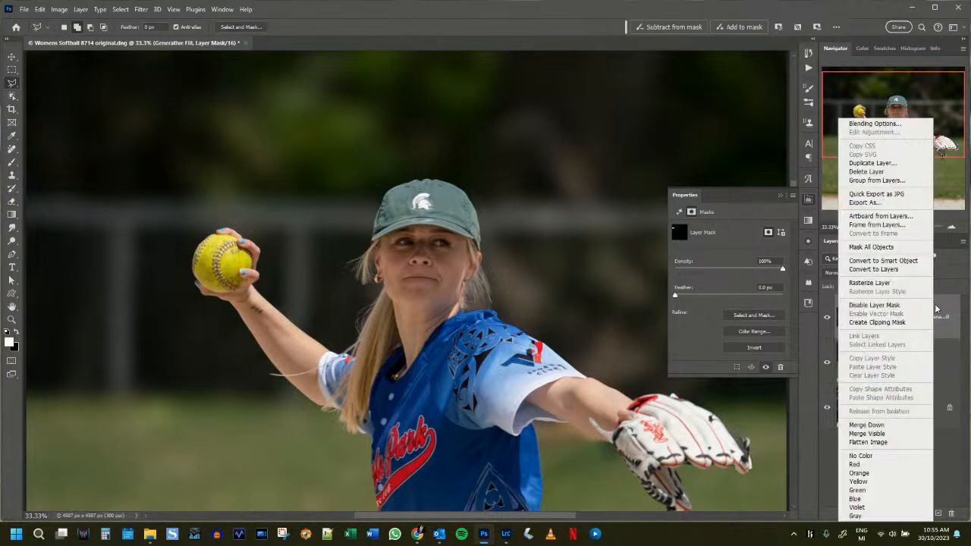
click(893, 283)
right_click(902, 314)
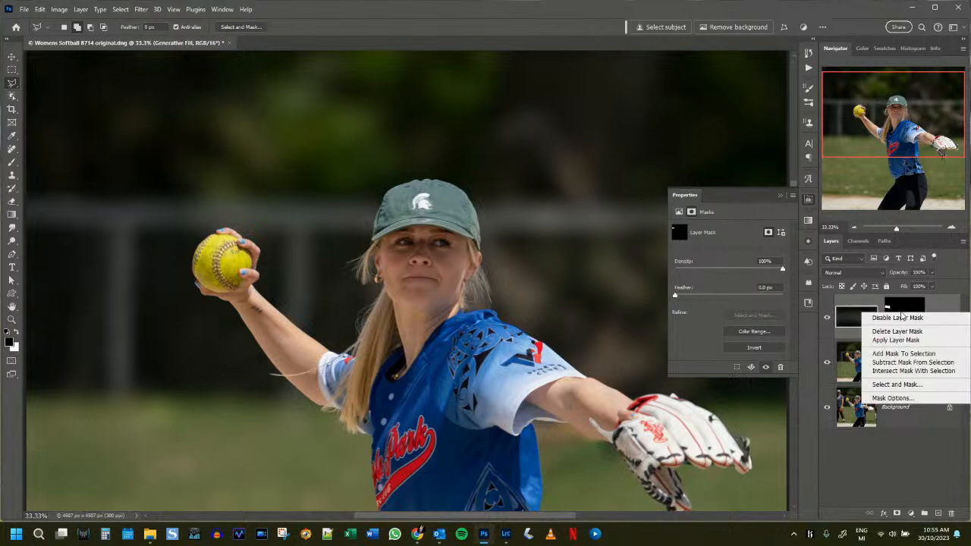
click(886, 341)
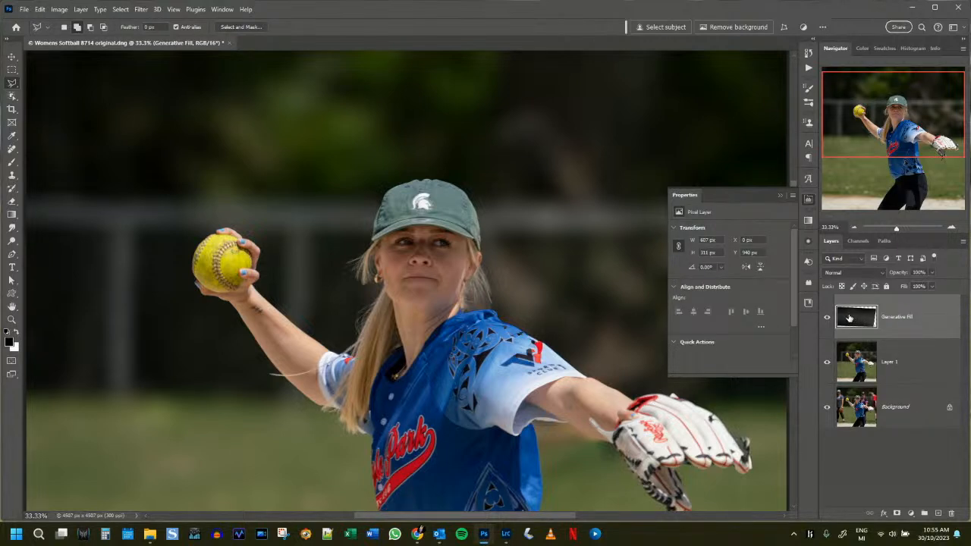
Rotate the generated rail patch by about -3.64° and nudge it slightly down with Free Transform.
key(ctrl+t)
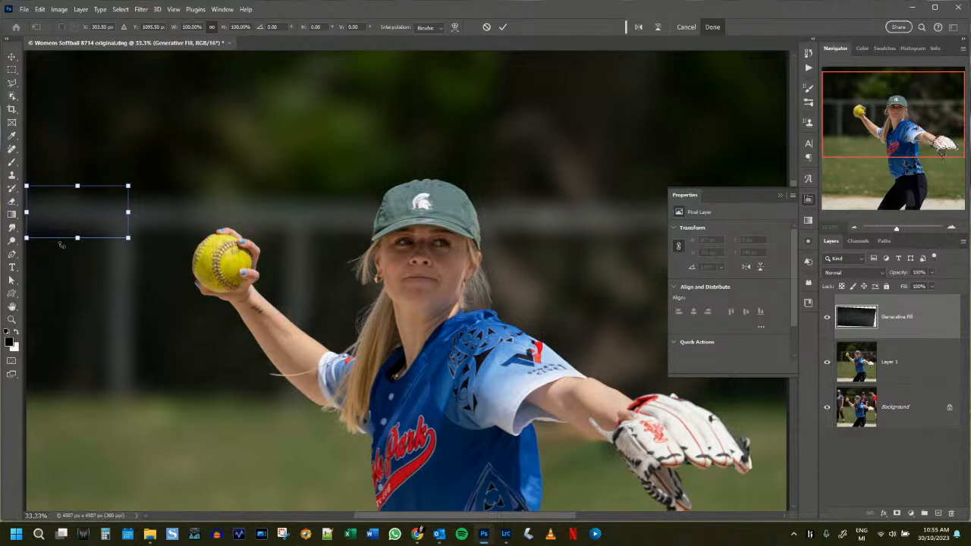
drag(60, 246, 62, 247)
key(Down)
key(Down)
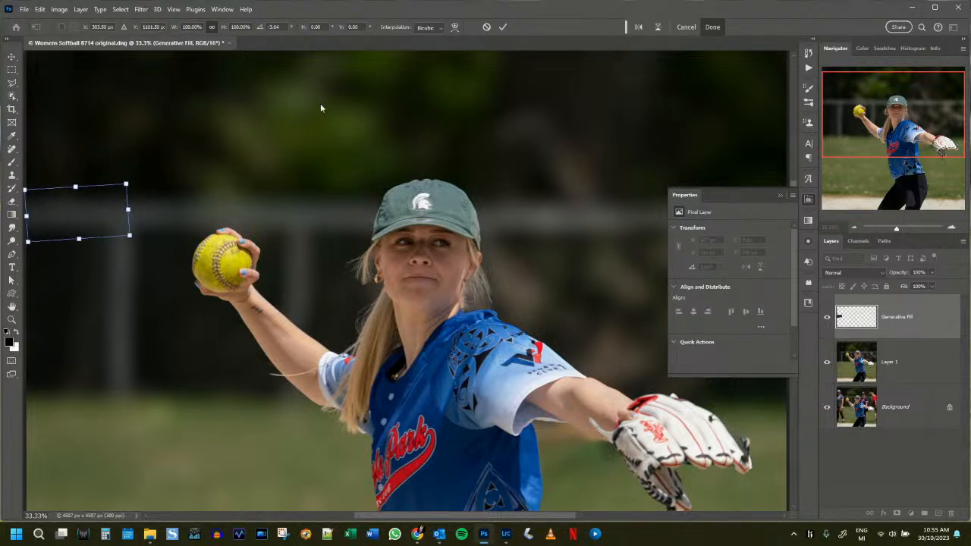
click(712, 27)
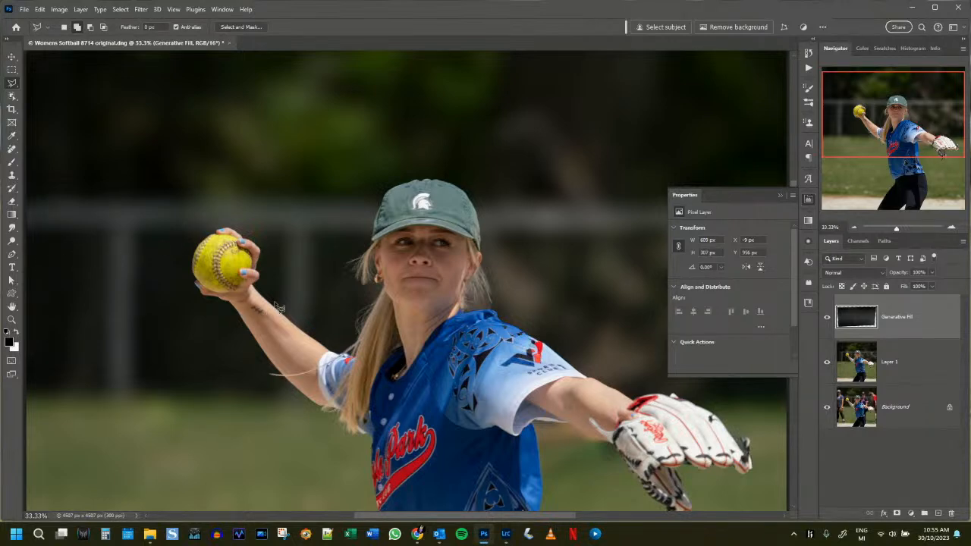
Nudge the rail patch about 10 px to the left with the Move tool to cover the photo's edge.
key(ctrl+plus)
key(ctrl+plus)
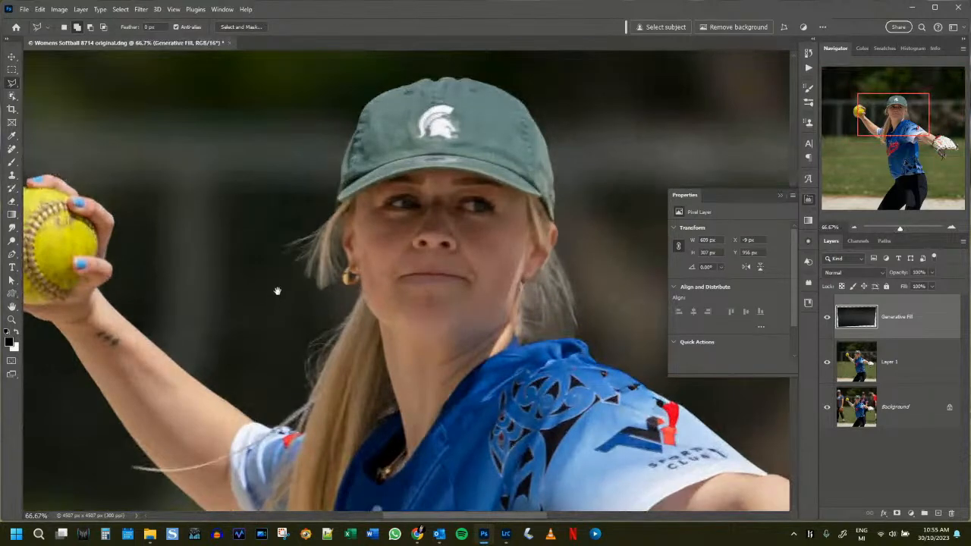
drag(275, 293, 603, 312)
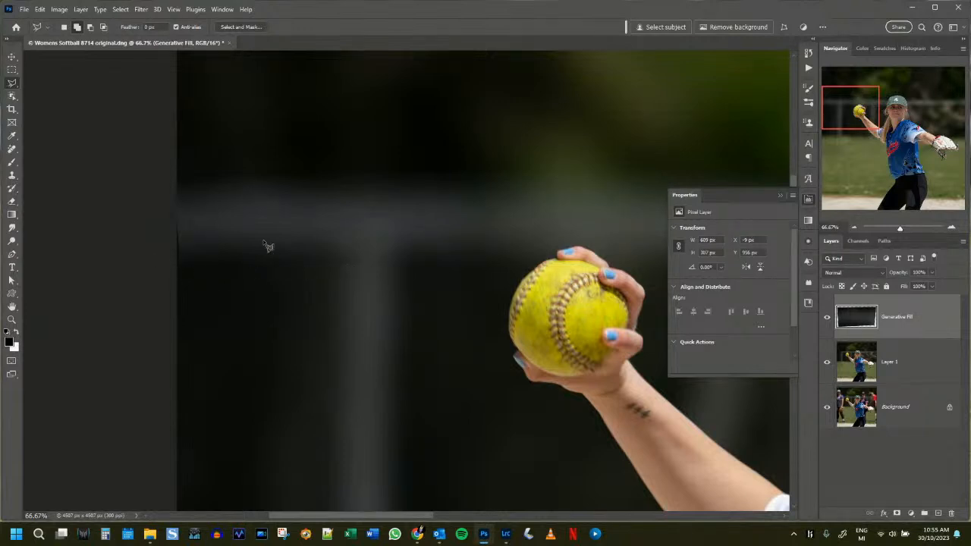
click(10, 57)
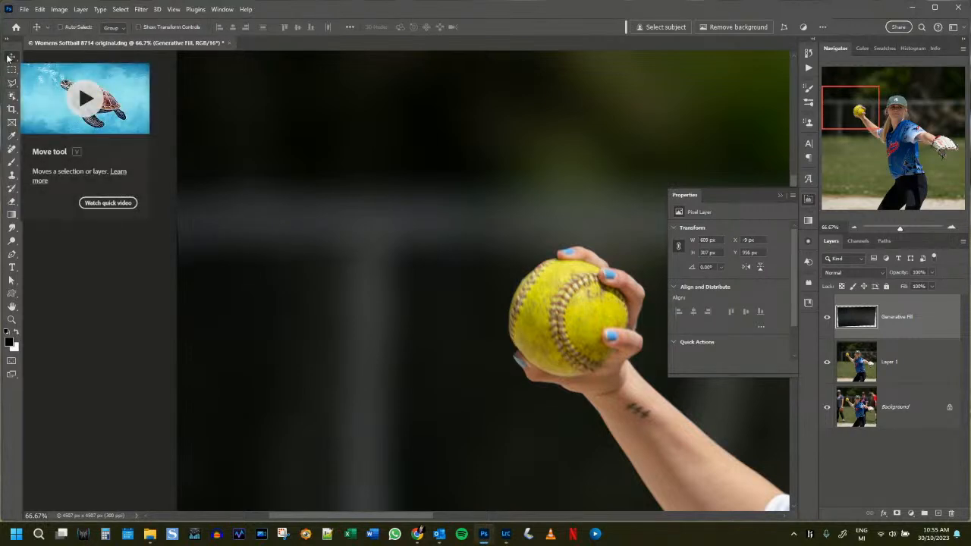
key(Left)
key(Left)
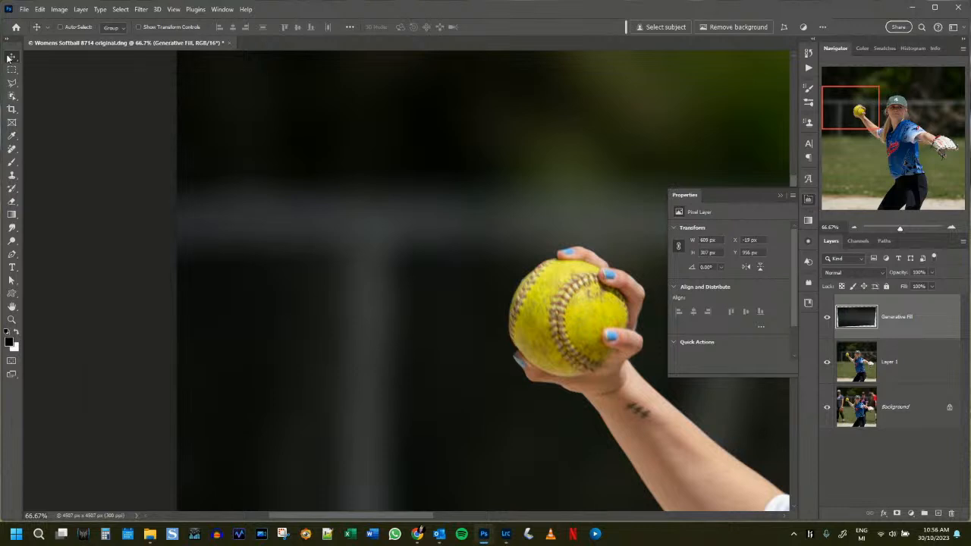
Add a layer mask to the Generative Fill layer and paint black around the rail patch's edges with an enlarged, reduced-opacity brush.
click(897, 513)
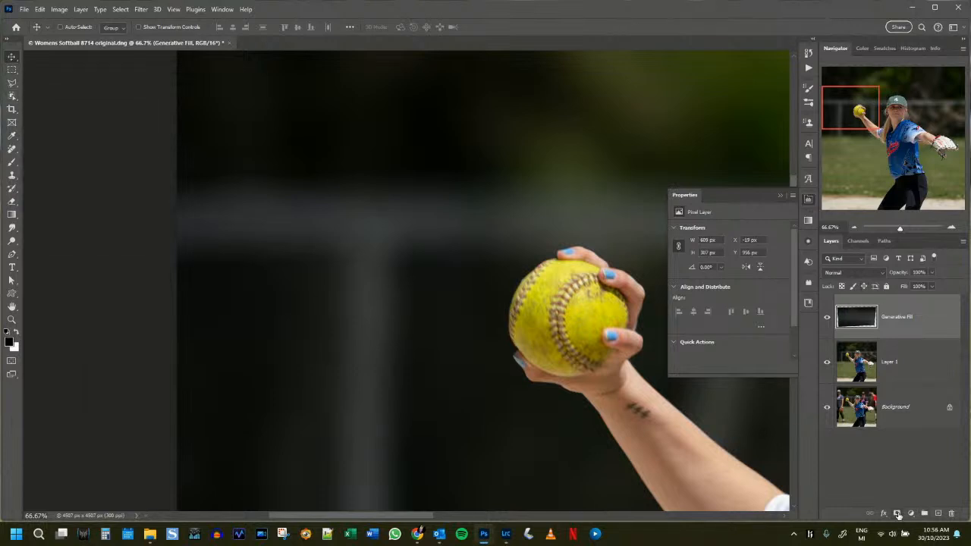
click(12, 164)
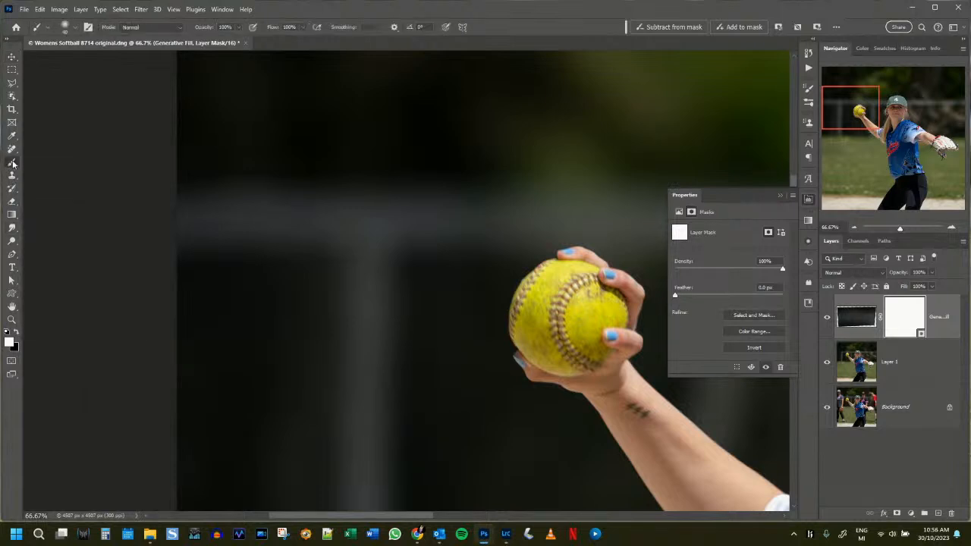
drag(206, 28, 193, 29)
key(bracketright)
key(bracketright)
key(bracketright)
key(bracketright)
key(bracketright)
key(bracketright)
key(bracketright)
key(bracketright)
key(bracketright)
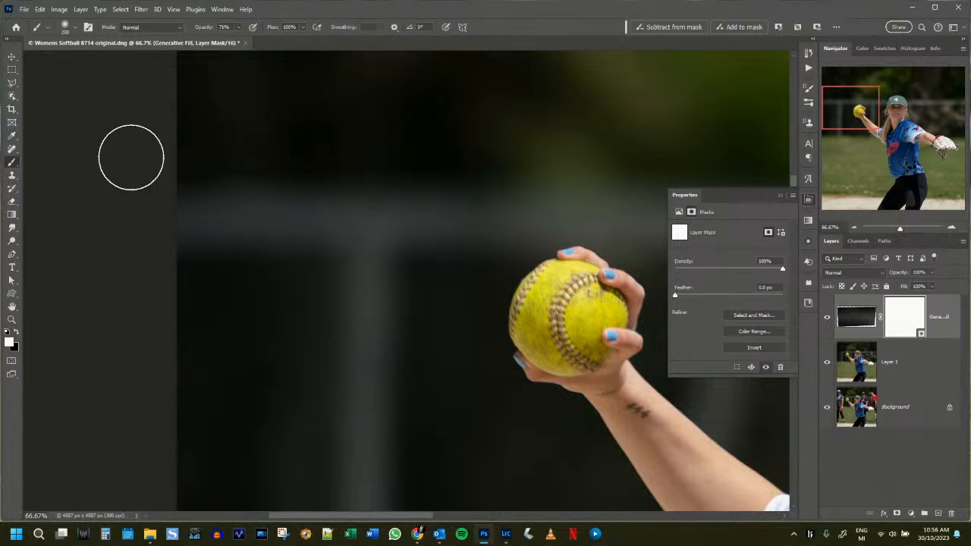
key(x)
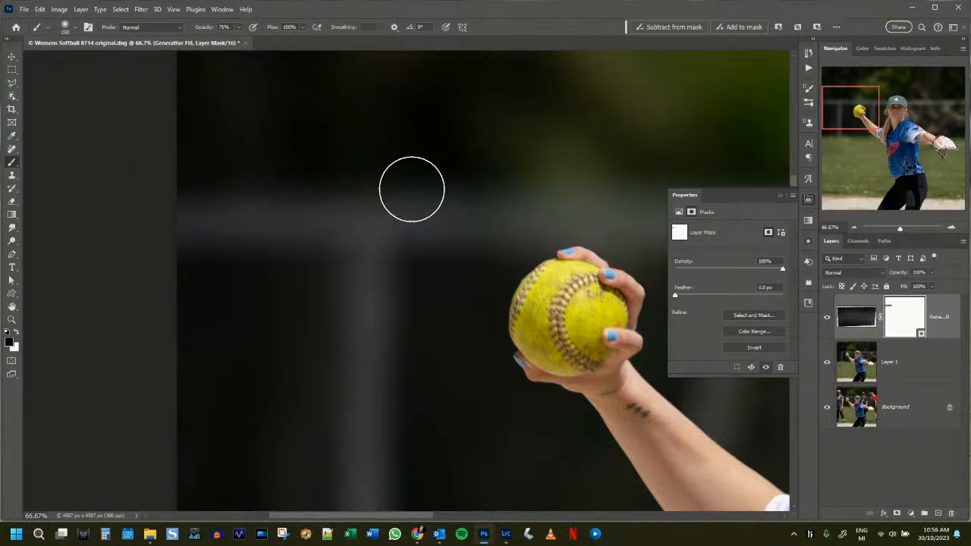
mouse_move(376, 311)
mouse_down()
mouse_move(387, 284)
mouse_move(67, 305)
mouse_up()
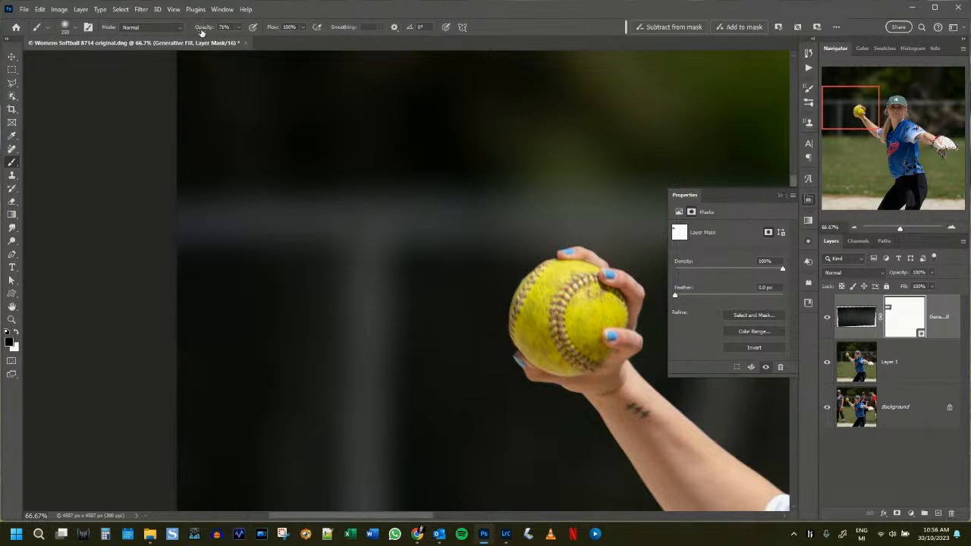
Restore the brush opacity to 100% and merge the Generative Fill rail patch down into Layer 1.
drag(202, 29, 341, 34)
key(ctrl+0)
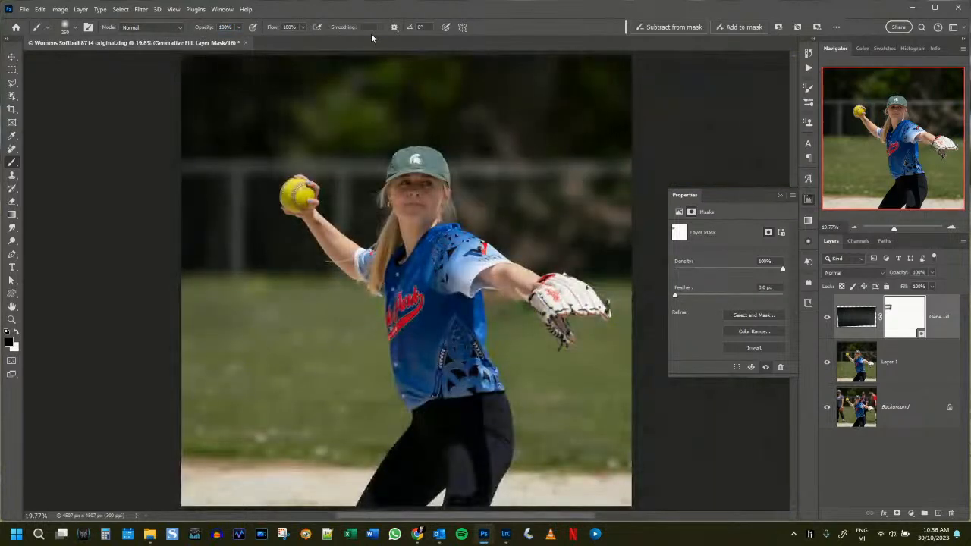
key(ctrl+z)
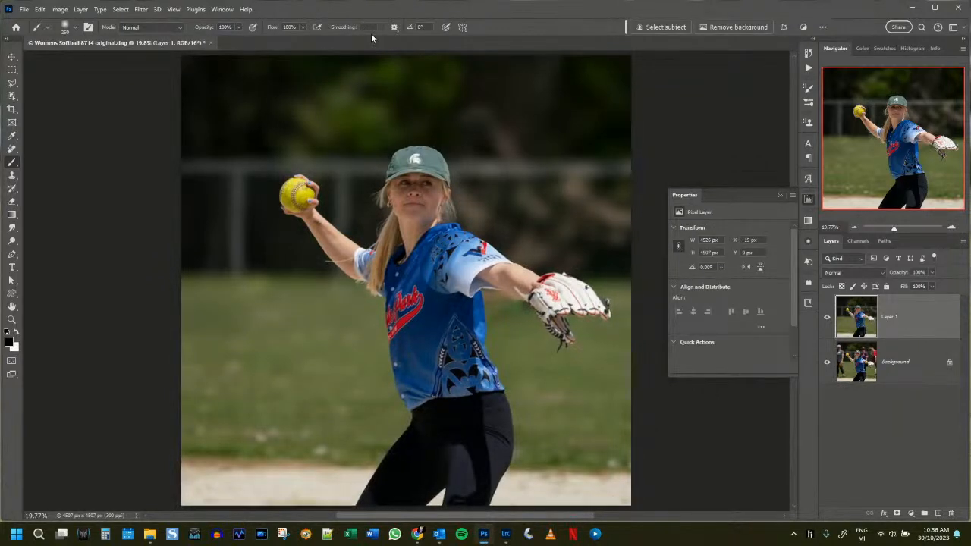
key(ctrl+minus)
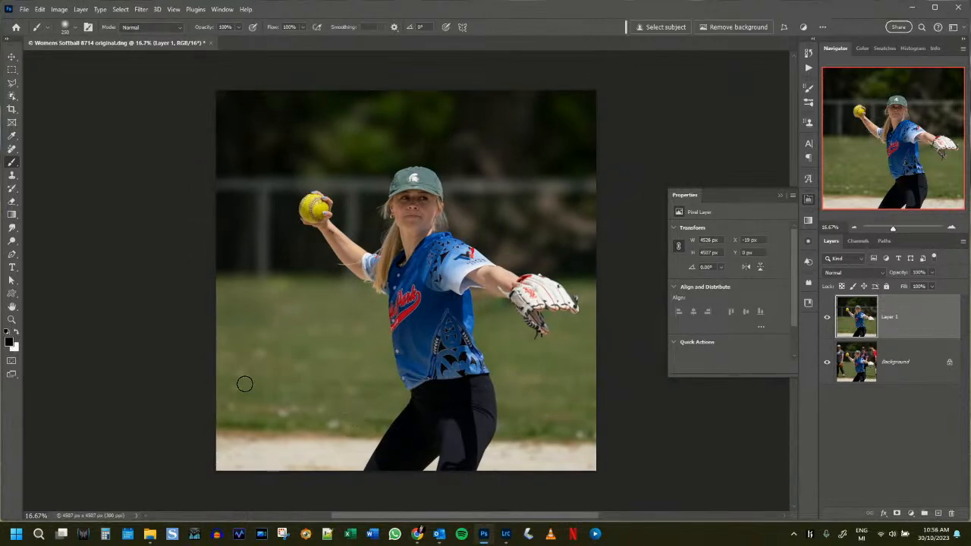
Switch to FastStone Capture, capture a rectangular screenshot around the retouched photo, and close the capture tool.
click(16, 534)
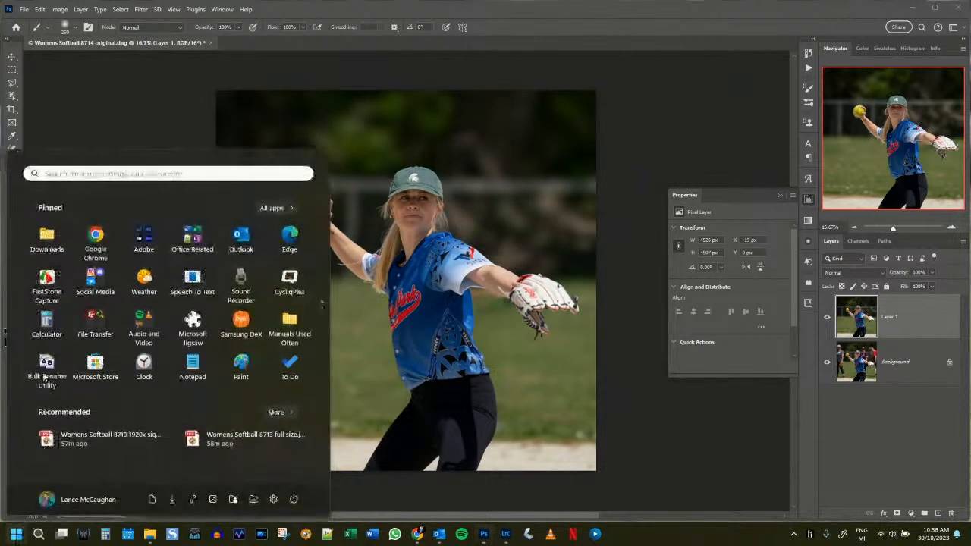
click(47, 286)
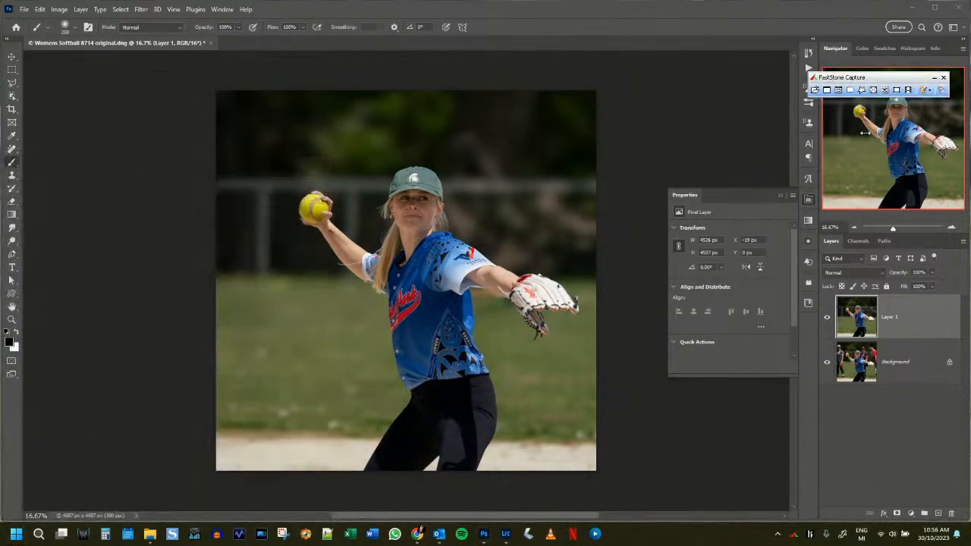
click(851, 90)
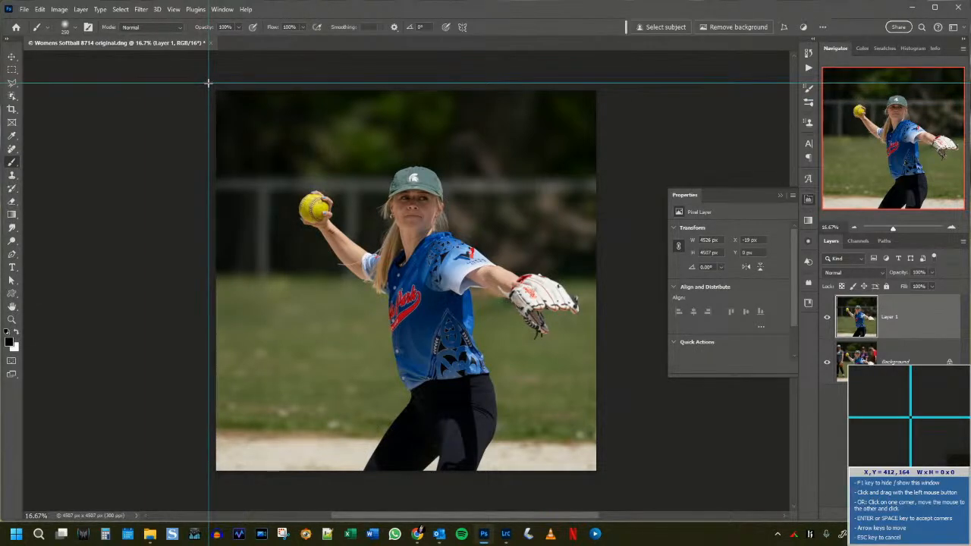
drag(209, 83, 600, 474)
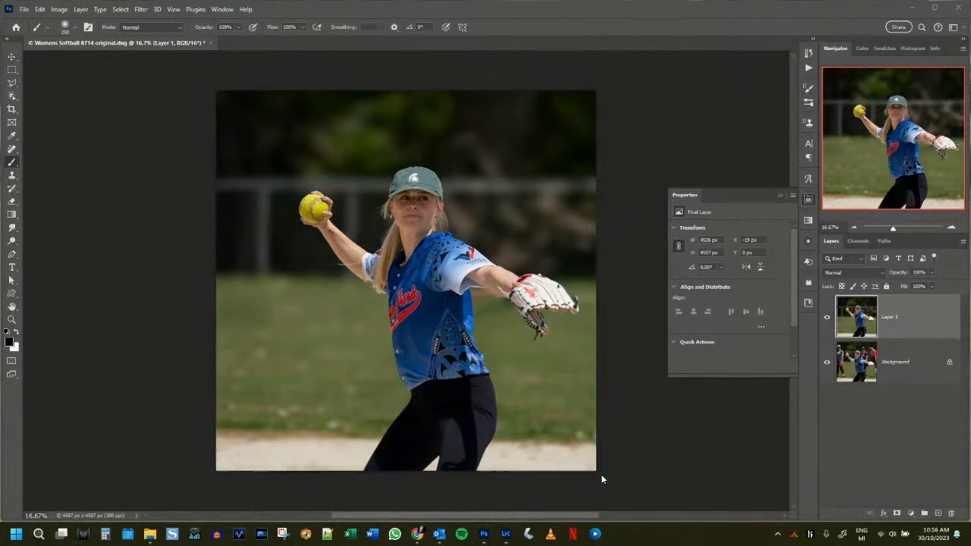
click(43, 40)
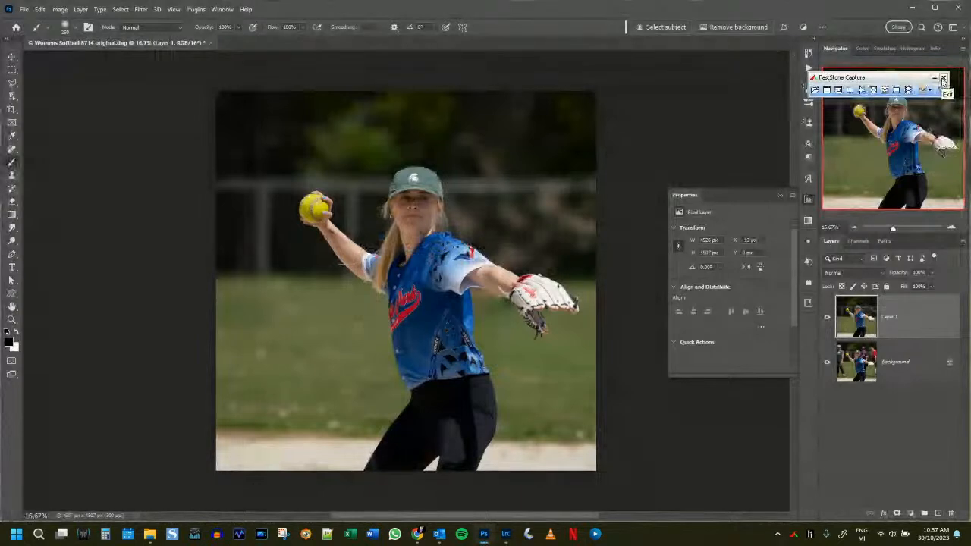
click(943, 79)
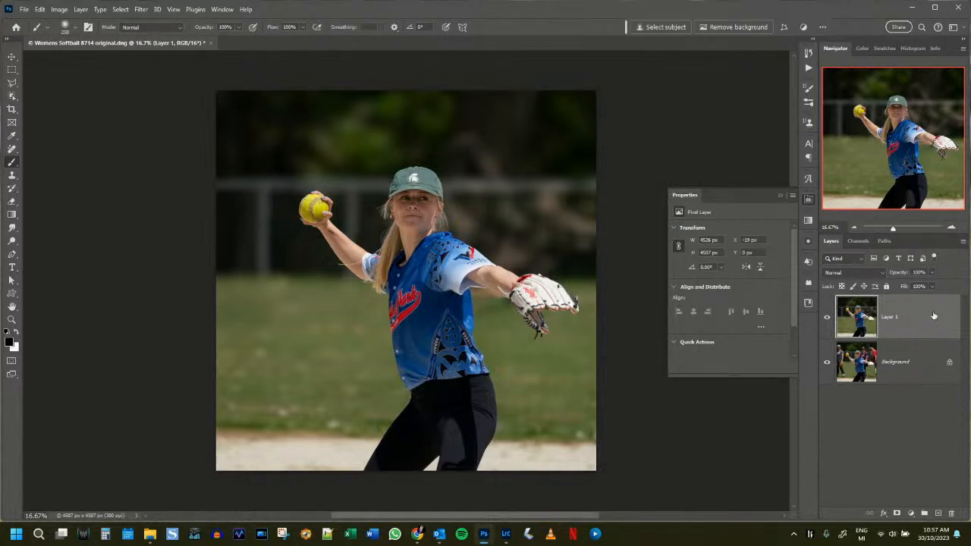
Toggle Layer 1's visibility to compare the retouched photo with the original, leaving Layer 1 hidden.
click(826, 318)
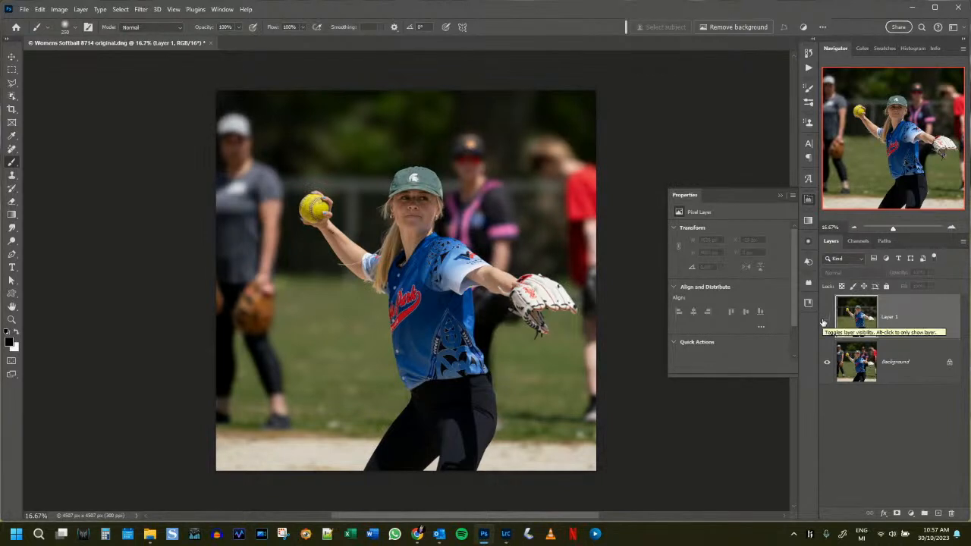
click(824, 321)
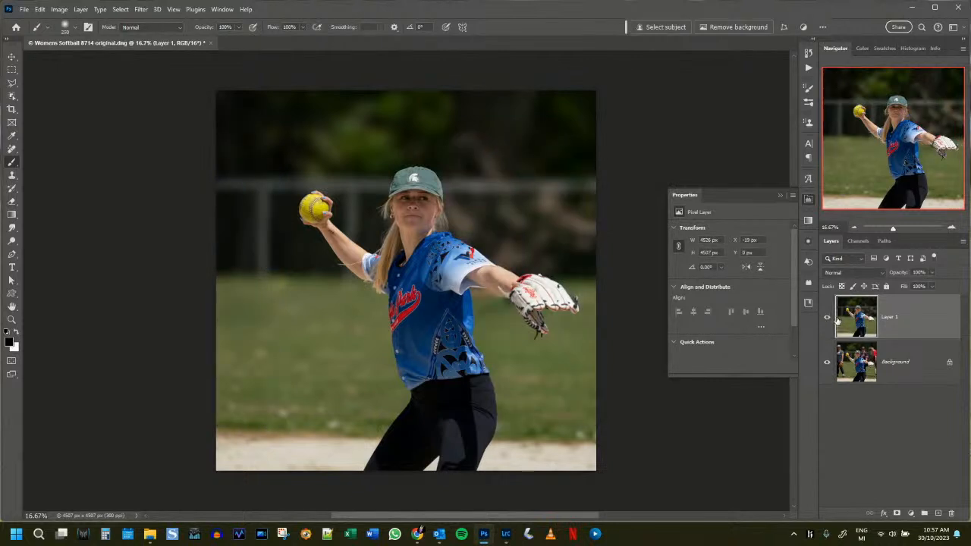
click(827, 317)
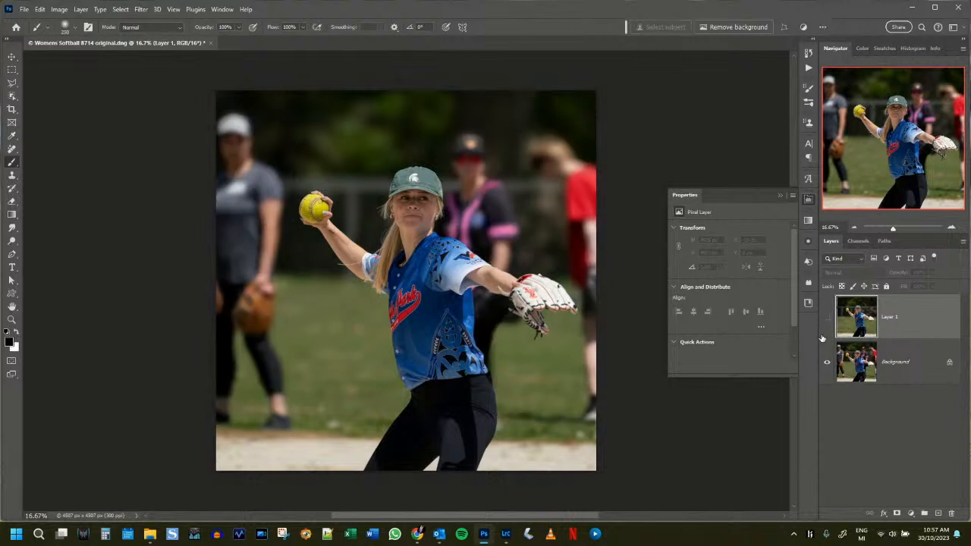
Create a frame animation in the Timeline and add a second frame with Layer 1 visible.
click(222, 9)
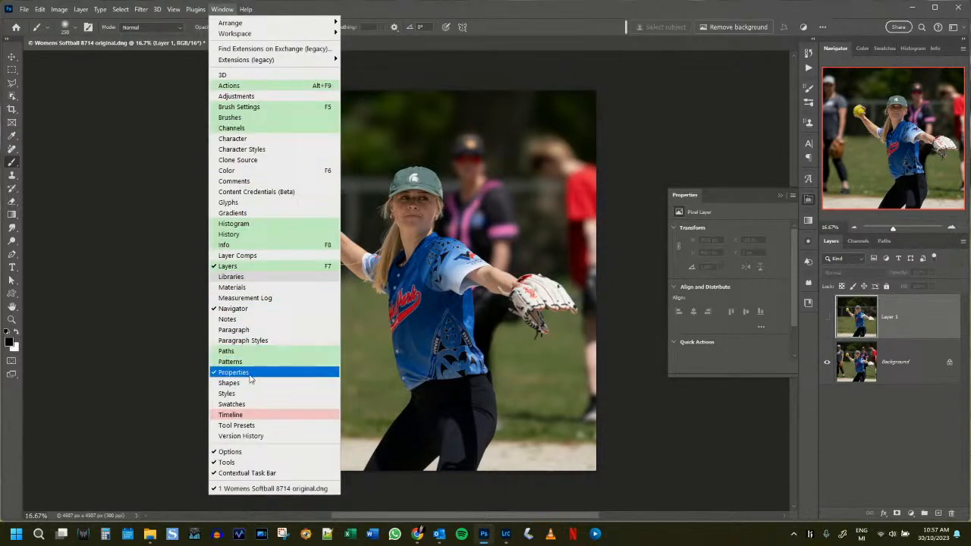
click(257, 415)
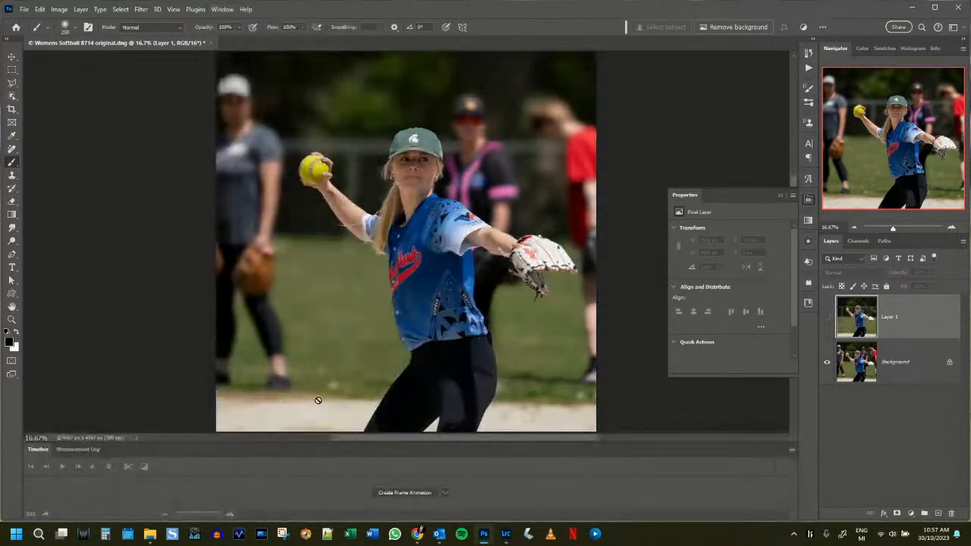
click(405, 493)
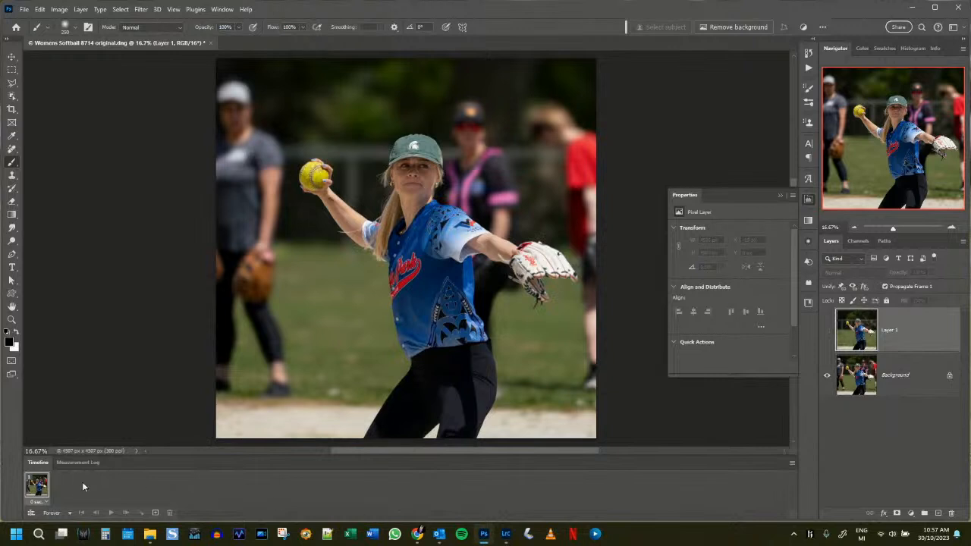
click(154, 513)
click(828, 328)
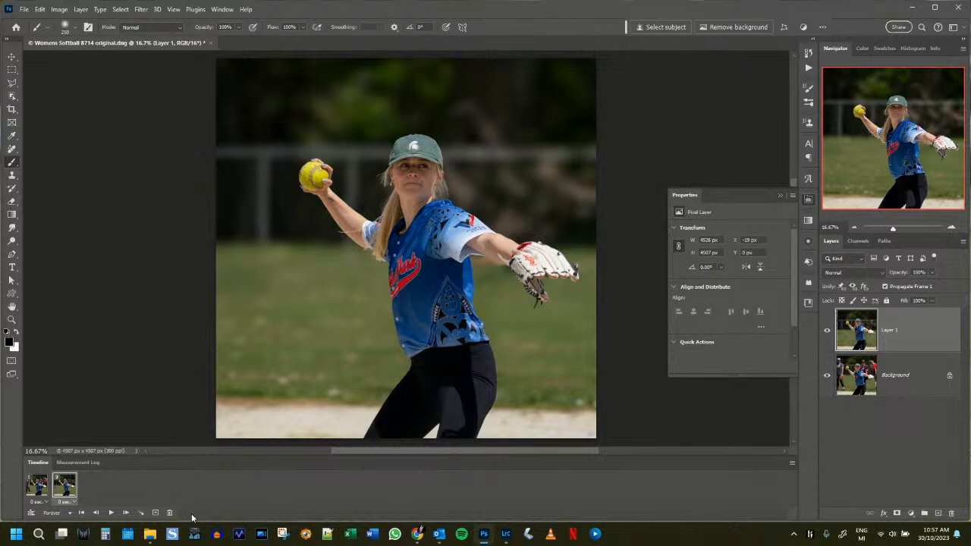
Set the delay of both animation frames to 10 seconds, then play and stop the animation.
click(35, 490)
click(42, 503)
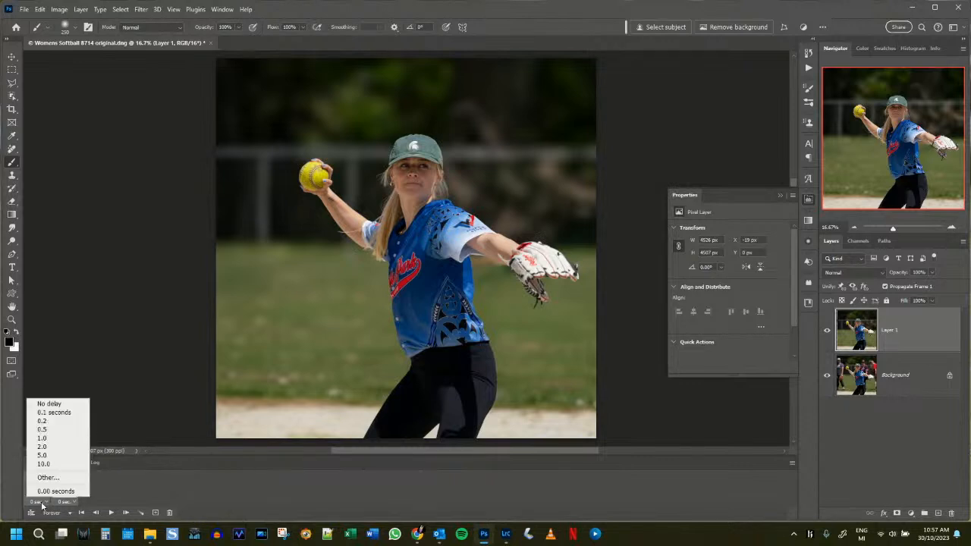
click(42, 463)
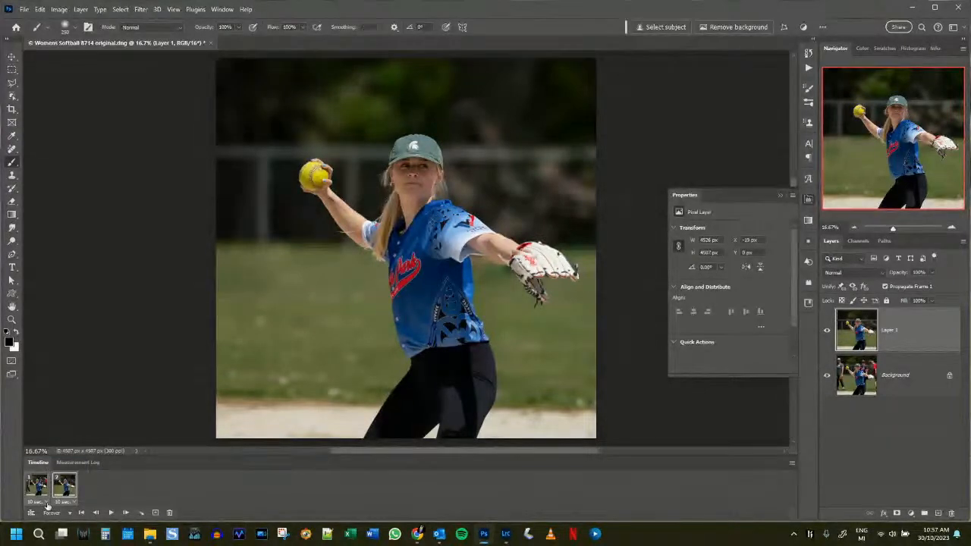
click(110, 514)
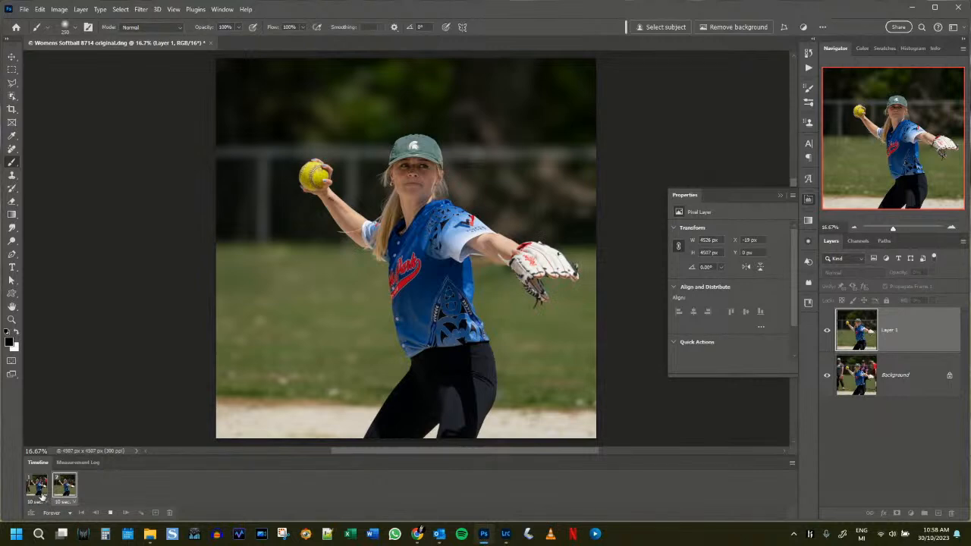
key(space)
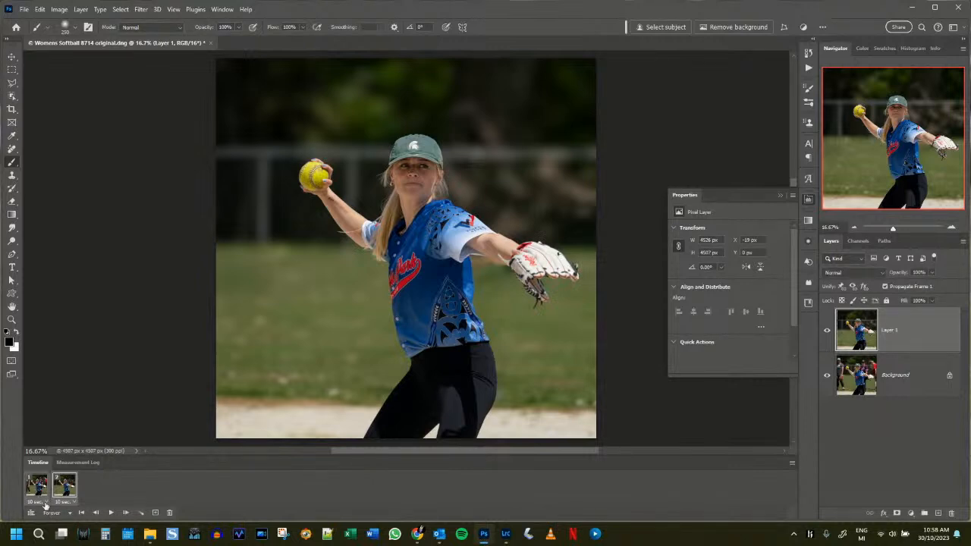
Set the delay of both animation frames to 5 seconds.
click(44, 502)
click(42, 455)
key(space)
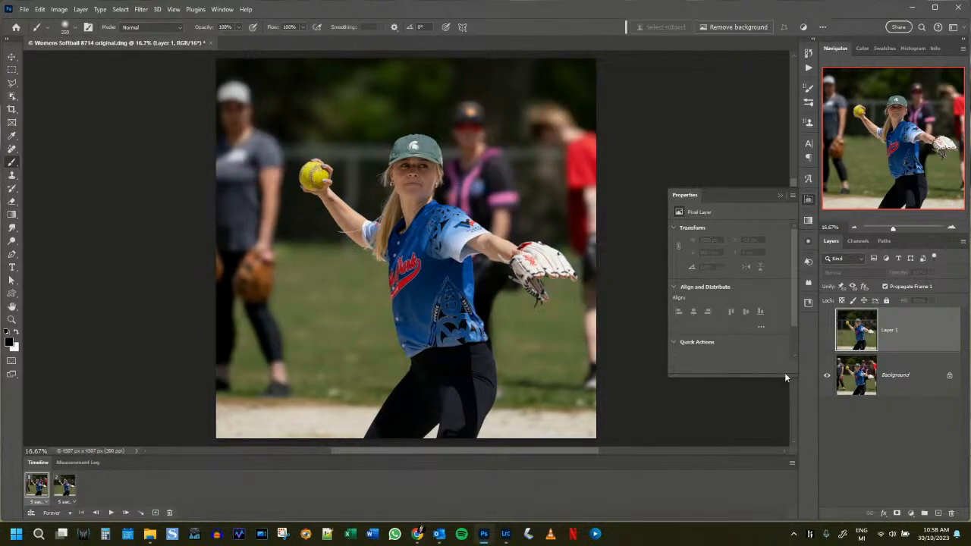
Add a new layer above the Background layer and set the Type tool's text color to white.
click(896, 387)
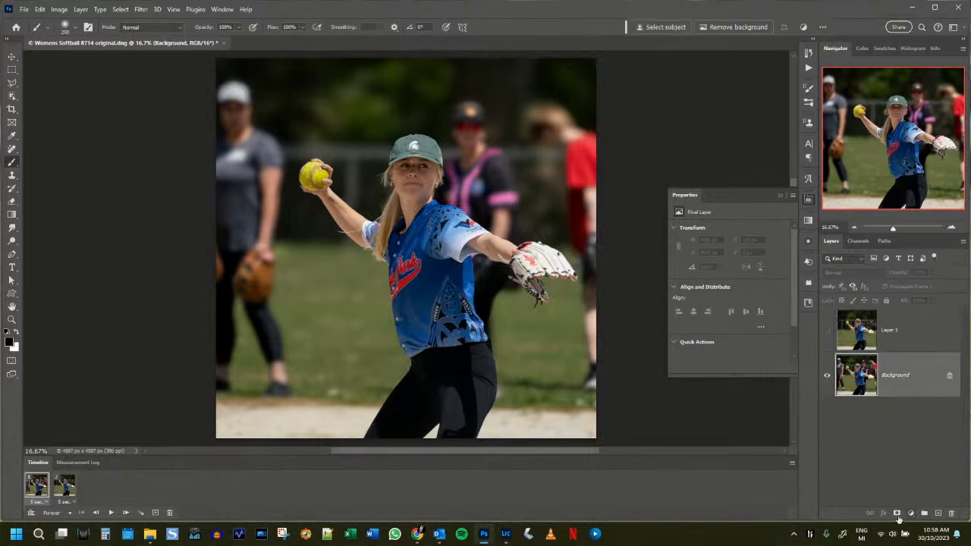
click(938, 515)
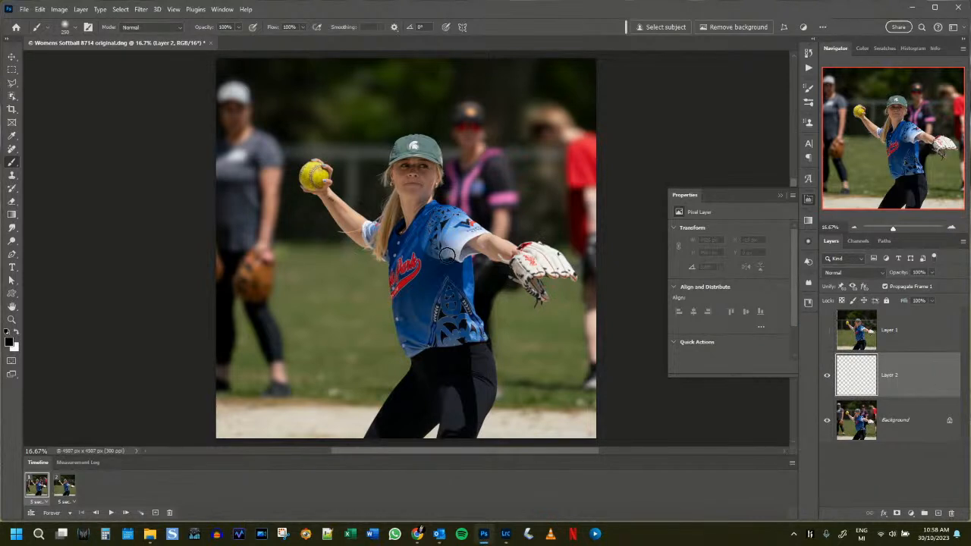
key(t)
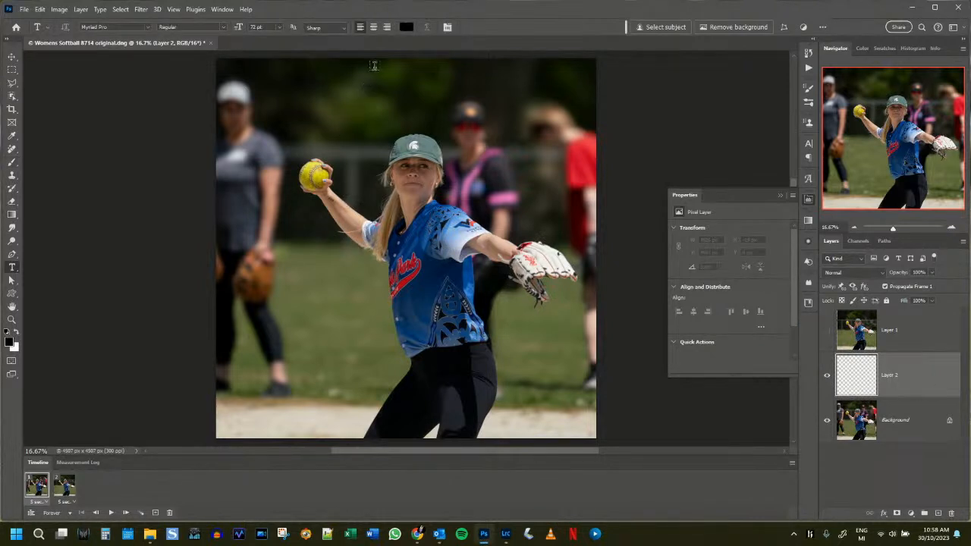
click(406, 26)
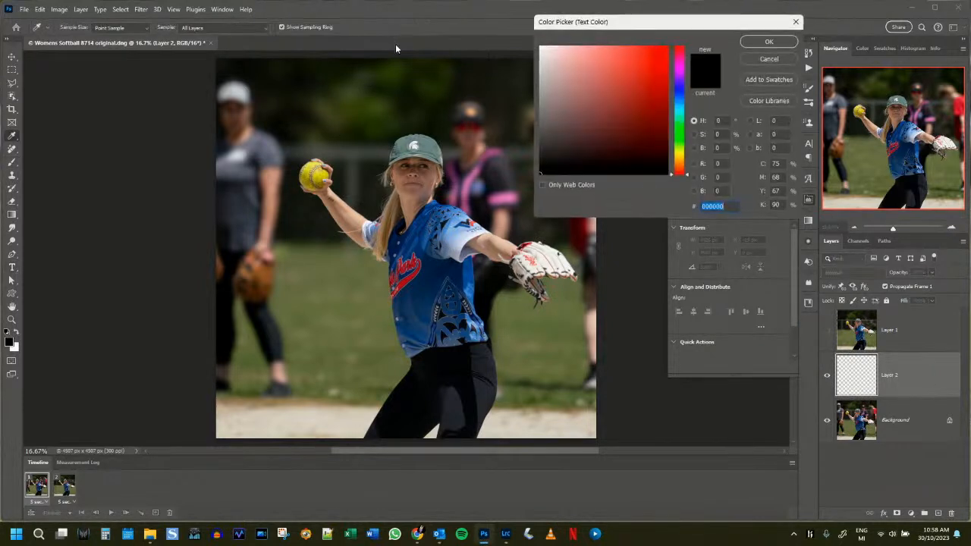
click(541, 47)
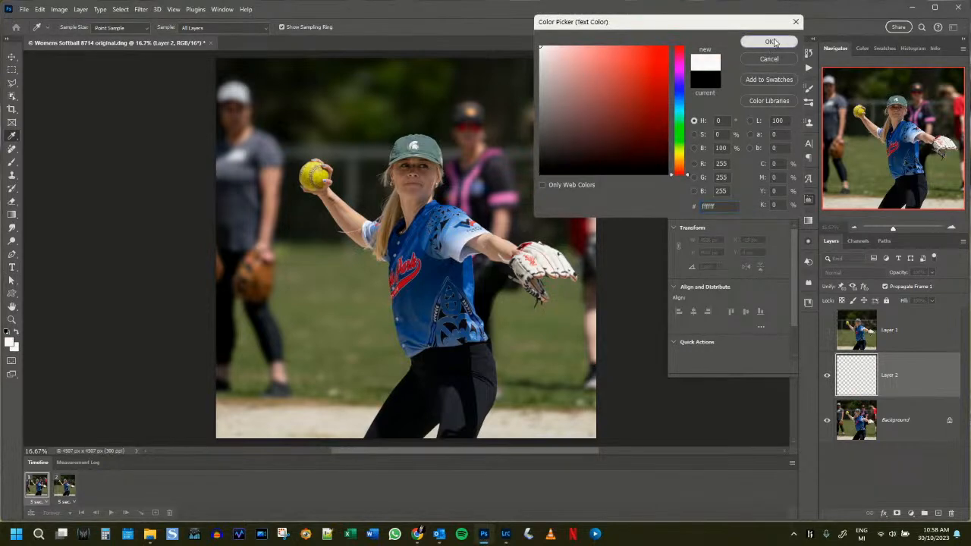
click(770, 42)
Add the text "before" in 72 pt Myriad Pro, centered above the pitcher's cap near the photo's upper edge.
click(363, 75)
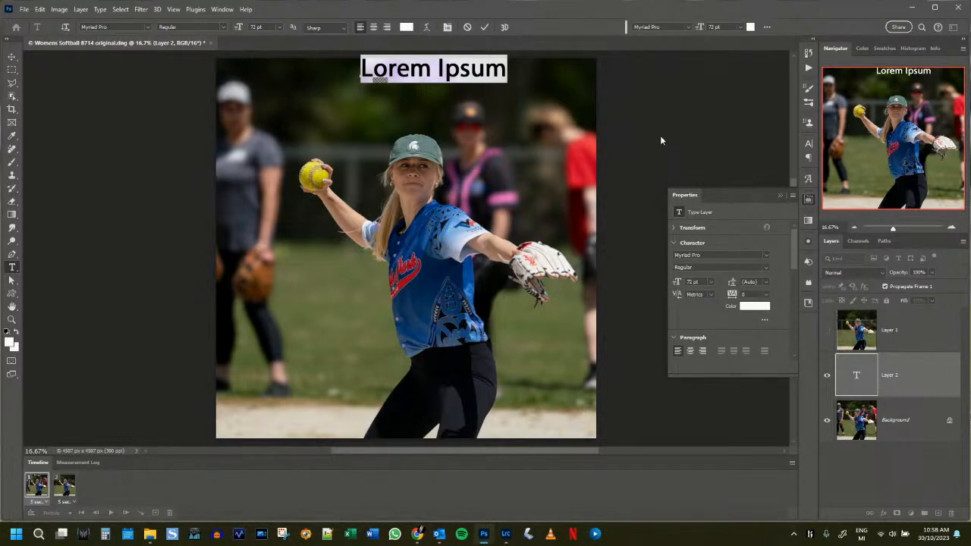
text(b)
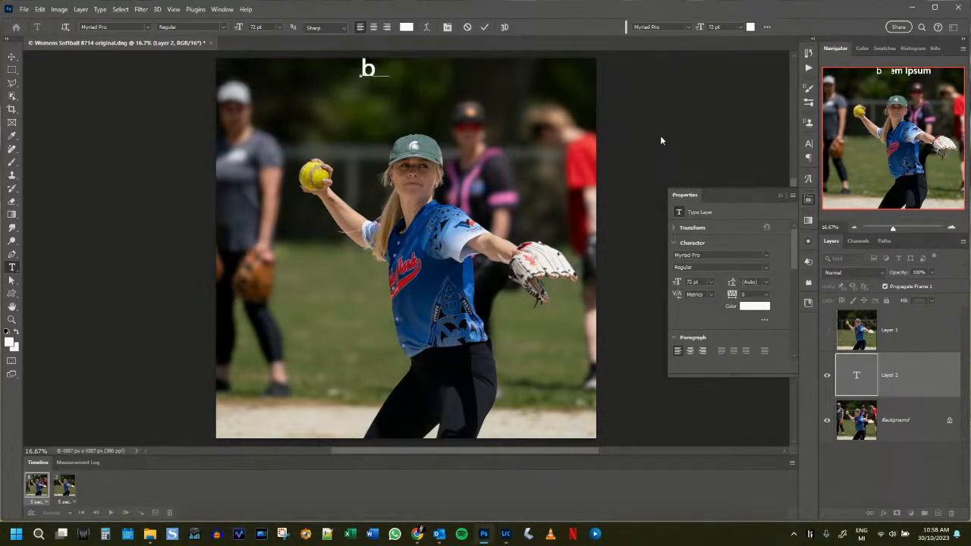
text(efore)
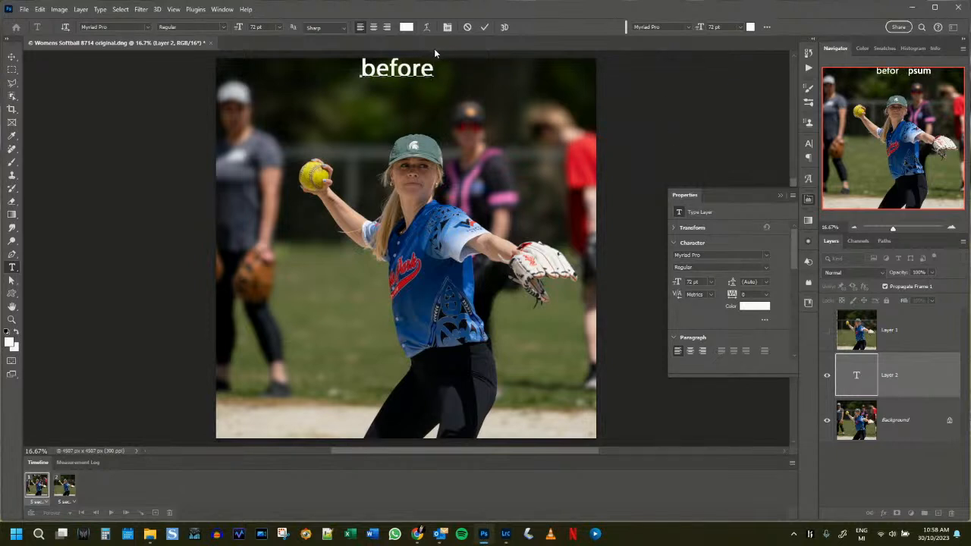
drag(449, 65, 463, 84)
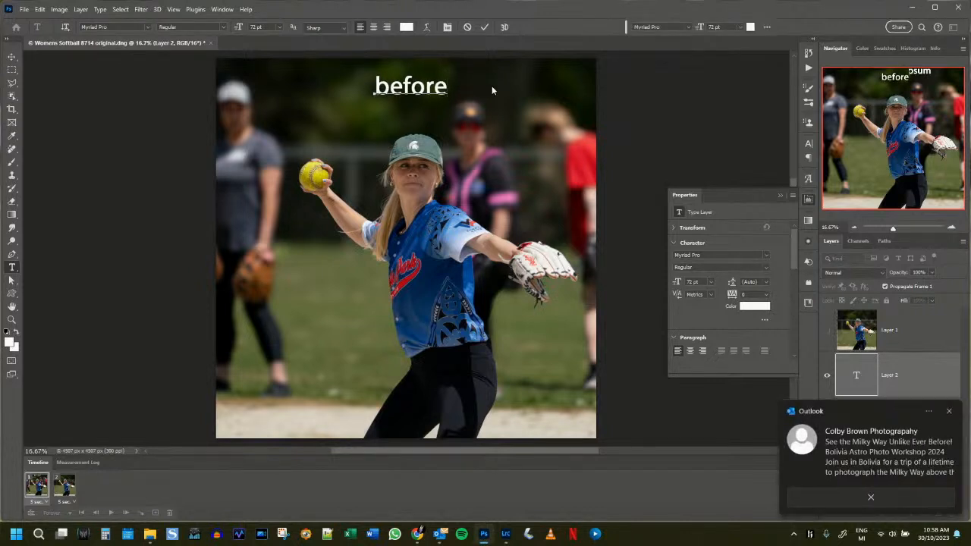
click(484, 27)
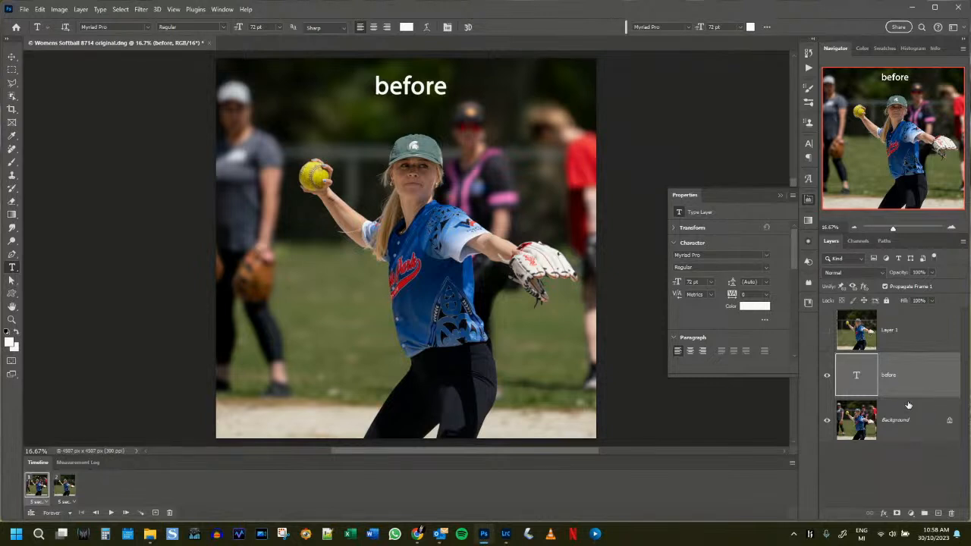
Duplicate the "before" text layer, place the copy above Layer 1, and change its wording to "after".
key(ctrl+j)
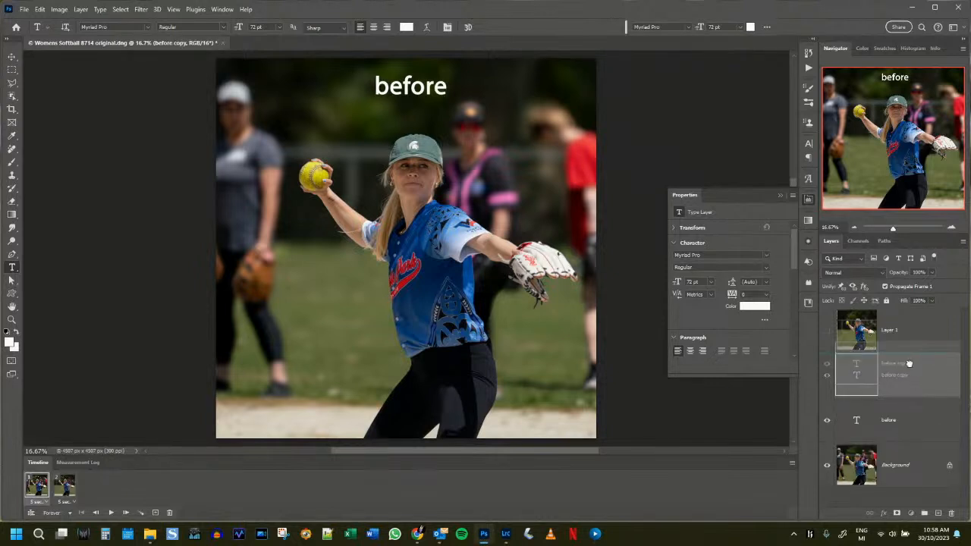
key(ctrl+bracketright)
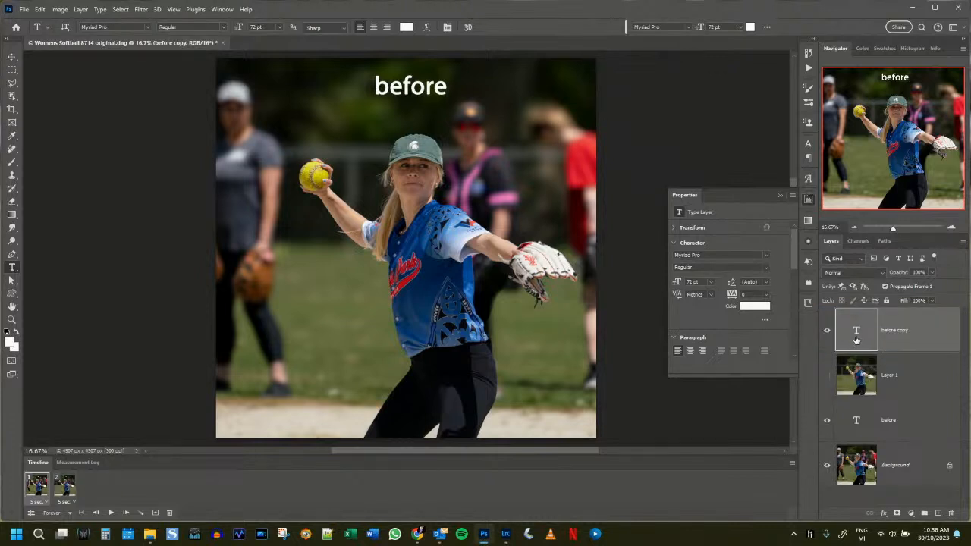
double_click(410, 89)
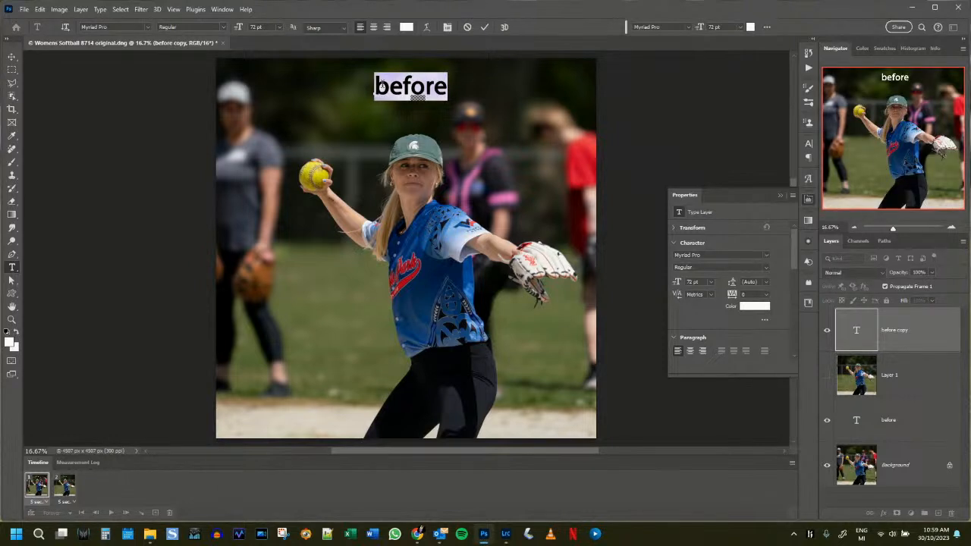
text(after)
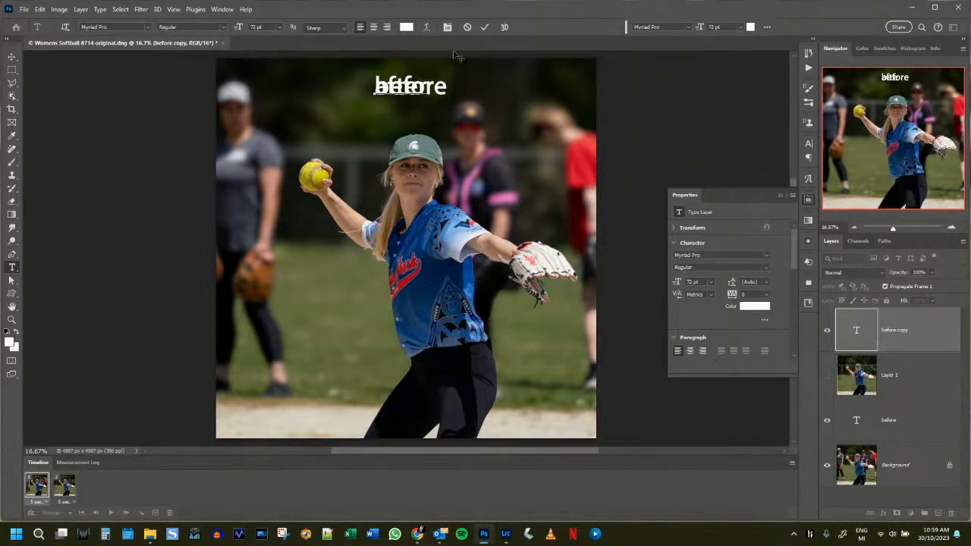
click(484, 28)
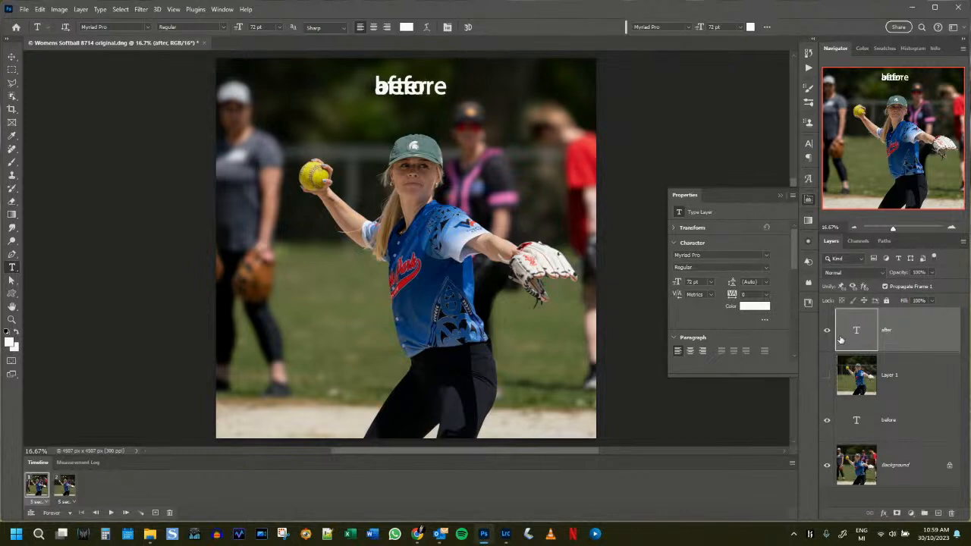
Show only the "before" label in the first frame and the "after" label in the second, then play and stop the animation.
click(827, 421)
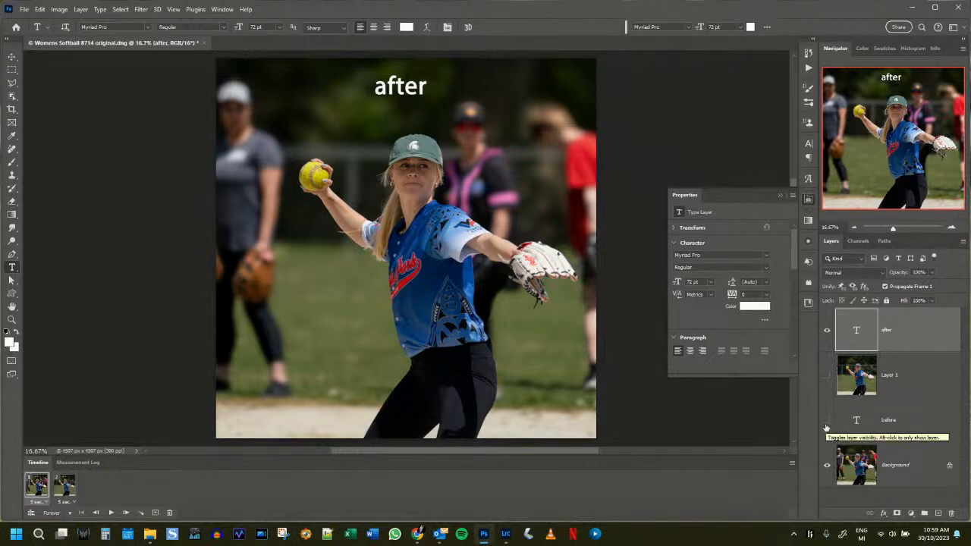
click(827, 421)
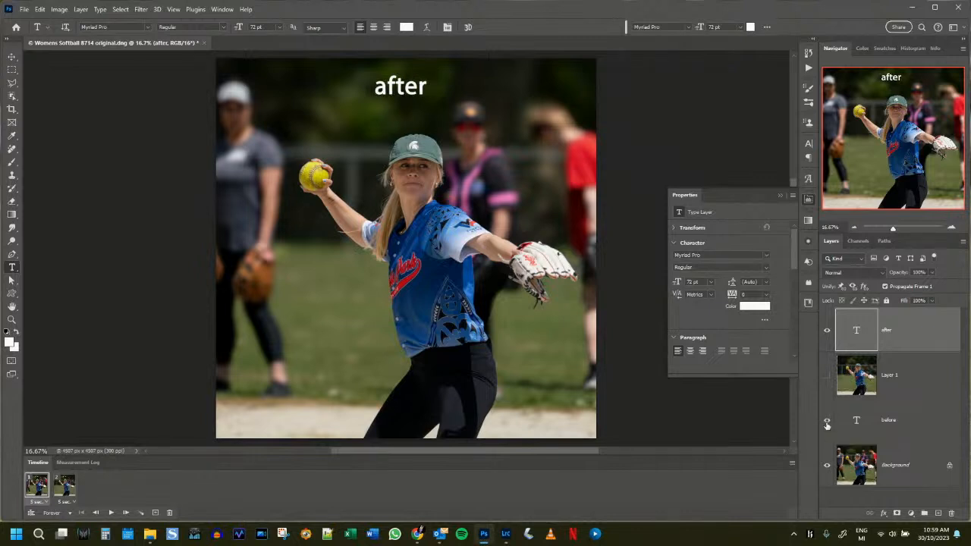
click(826, 331)
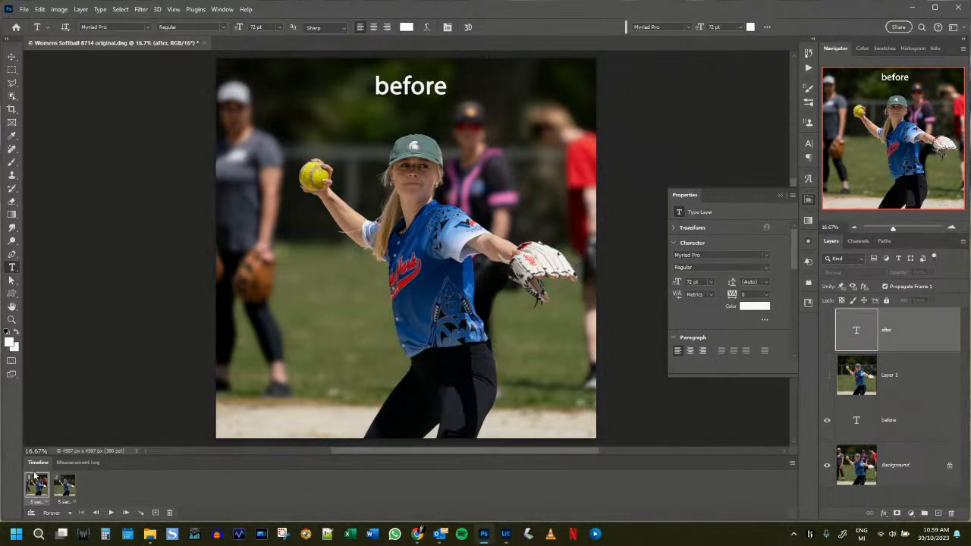
click(64, 487)
click(828, 330)
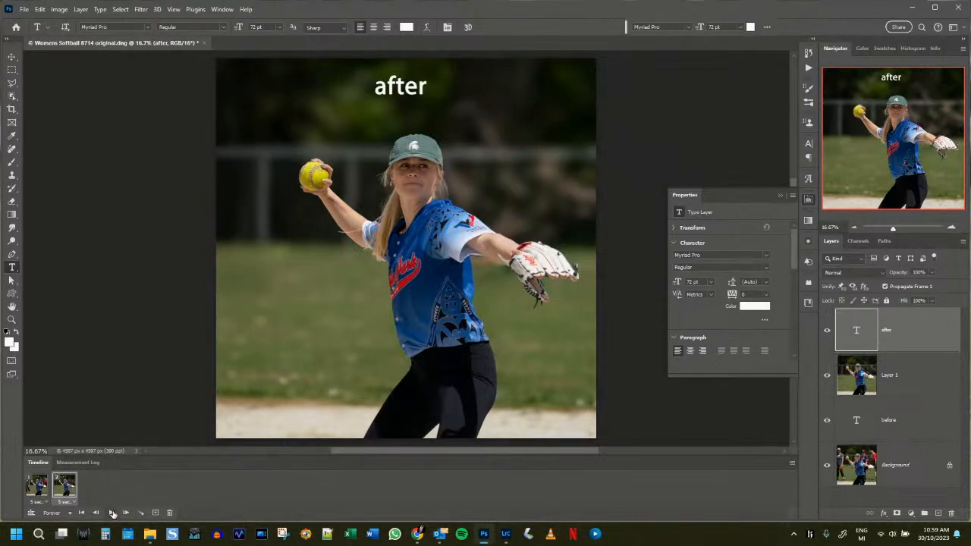
click(112, 514)
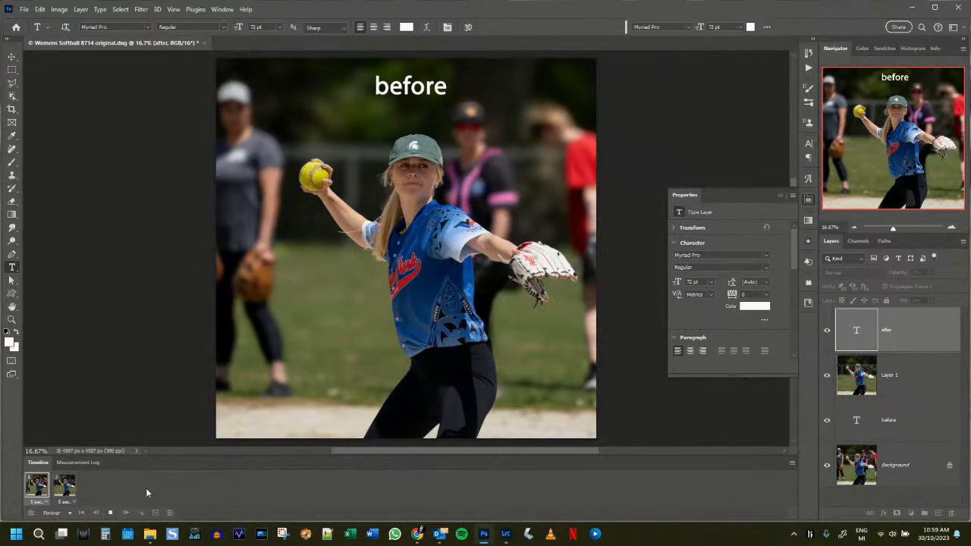
click(110, 513)
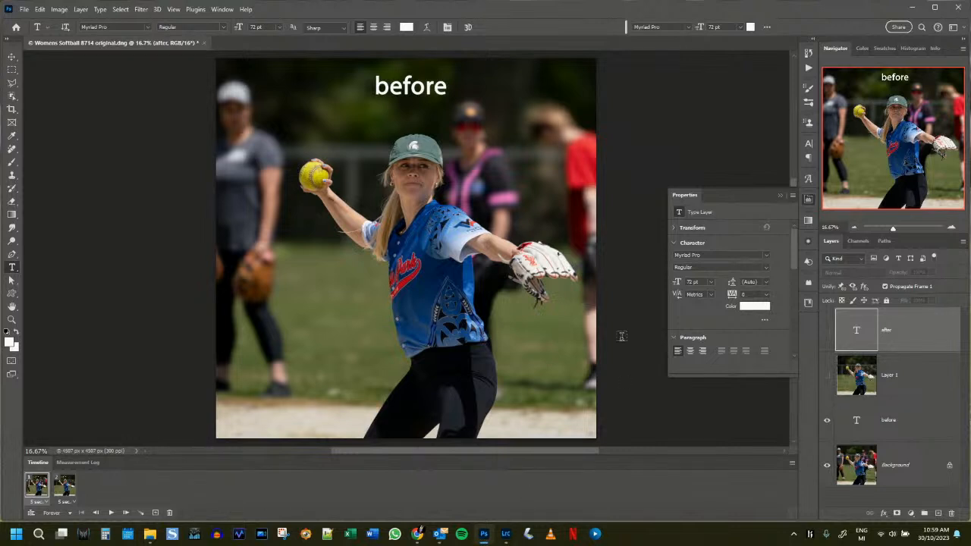
Export the animation as a full-size GIF with Save for Web, saving it to the Desktop as "Womens-Softball-8714-before and after.gif".
click(24, 9)
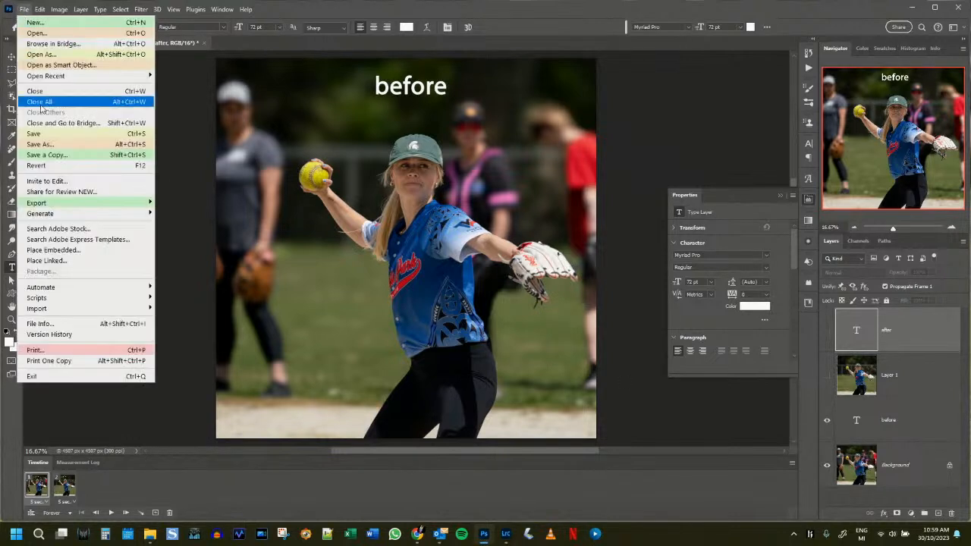
mouse_move(44, 203)
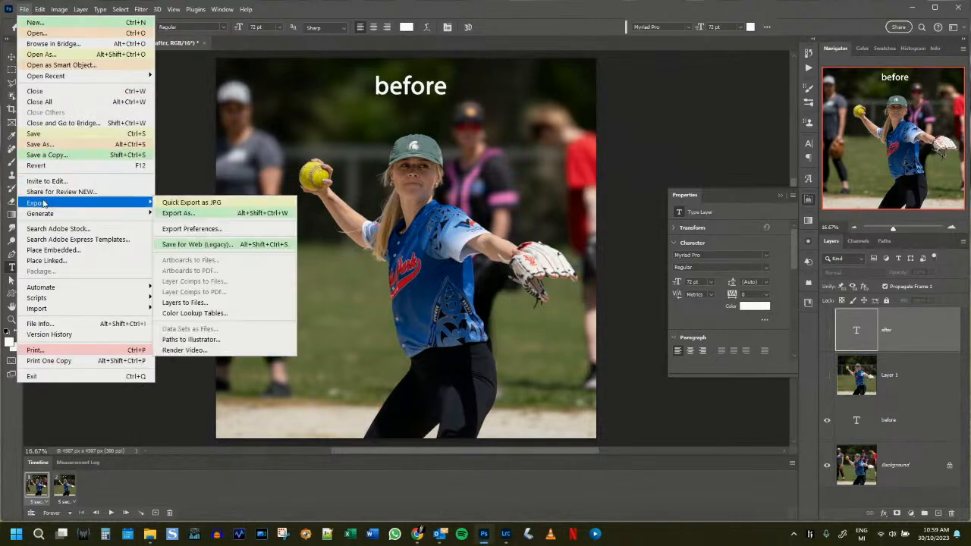
click(233, 244)
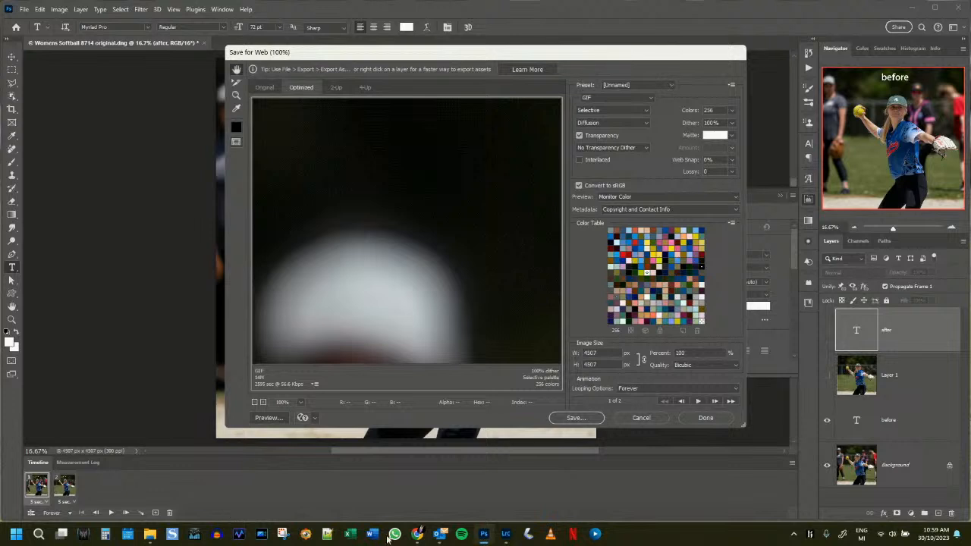
mouse_move(438, 537)
click(577, 418)
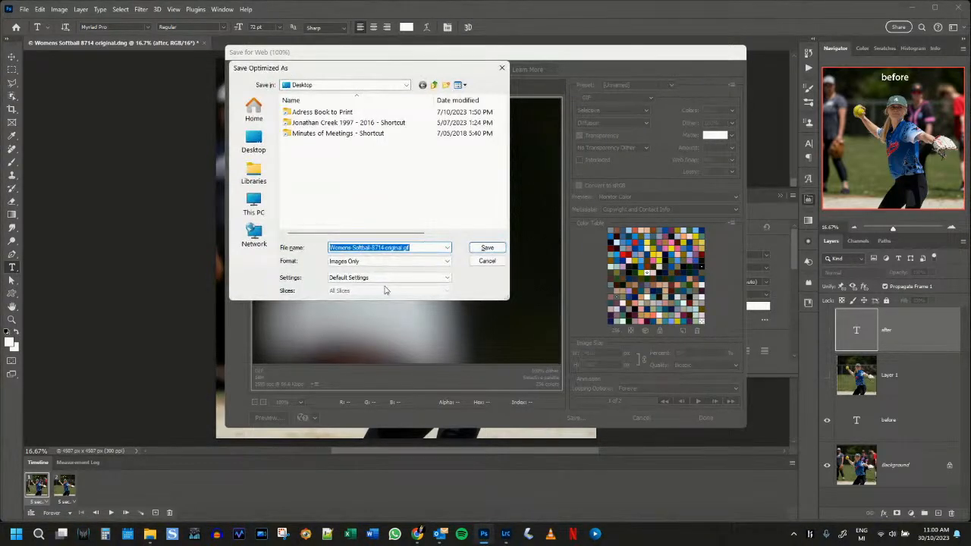
click(378, 248)
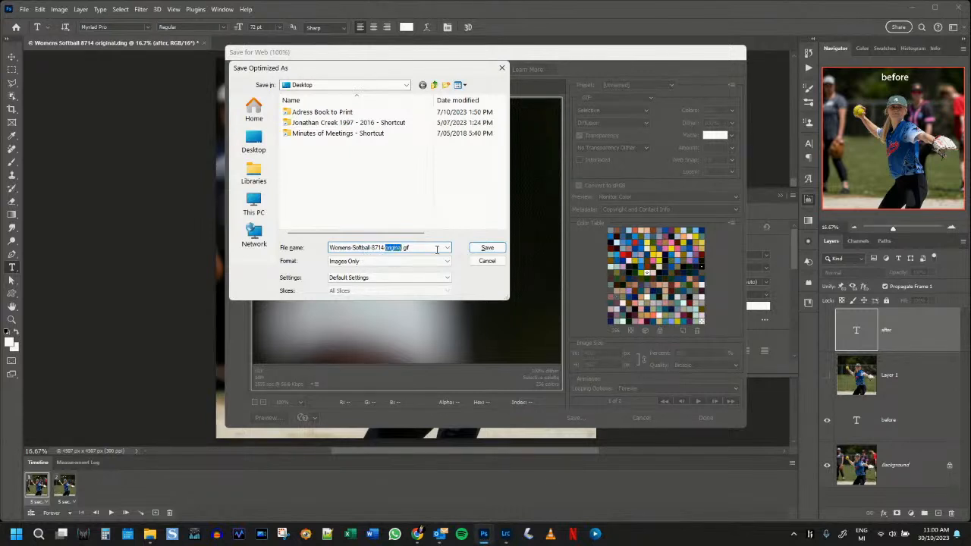
text(before and after)
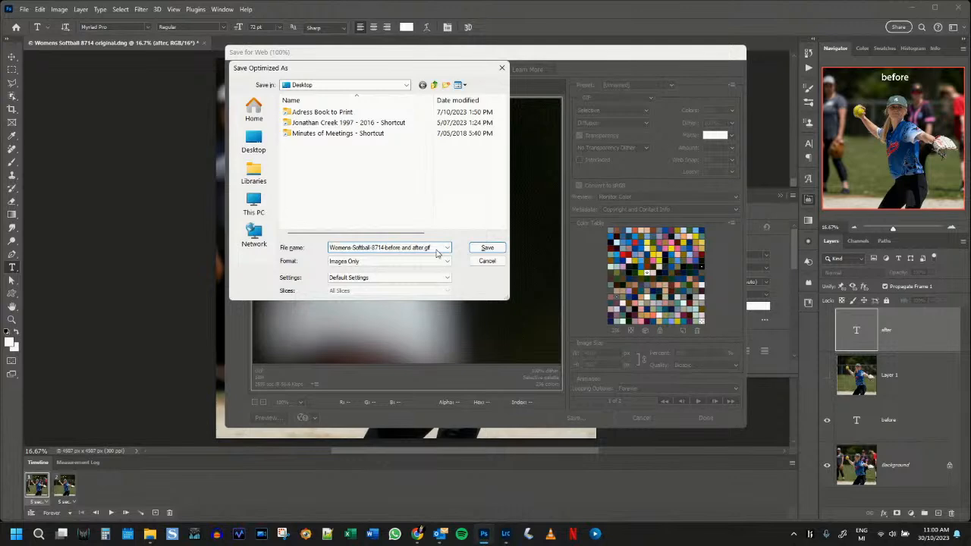
click(487, 249)
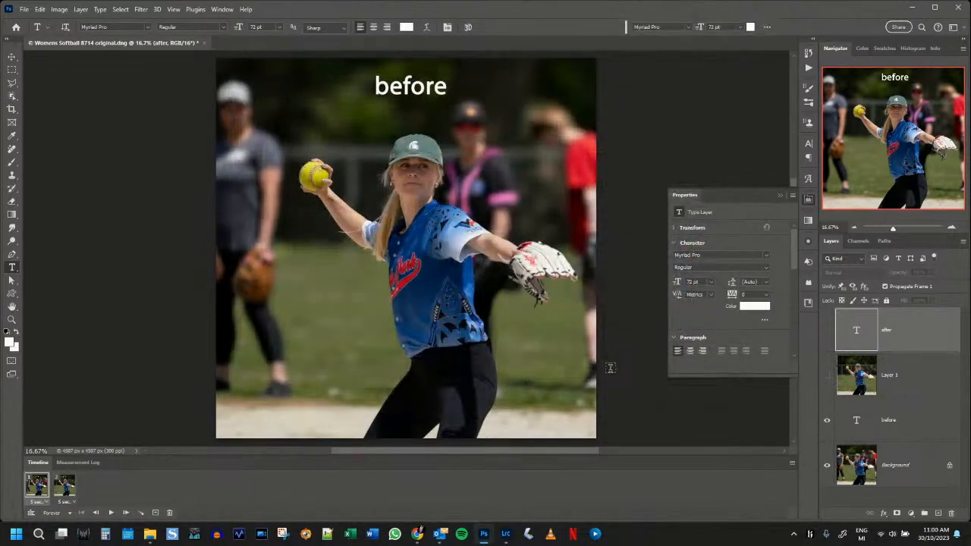
Export the animation as a GIF 1024 px wide with Save for Web, replacing Womens-Softball-8714-before-and-after.gif on the Desktop.
click(25, 10)
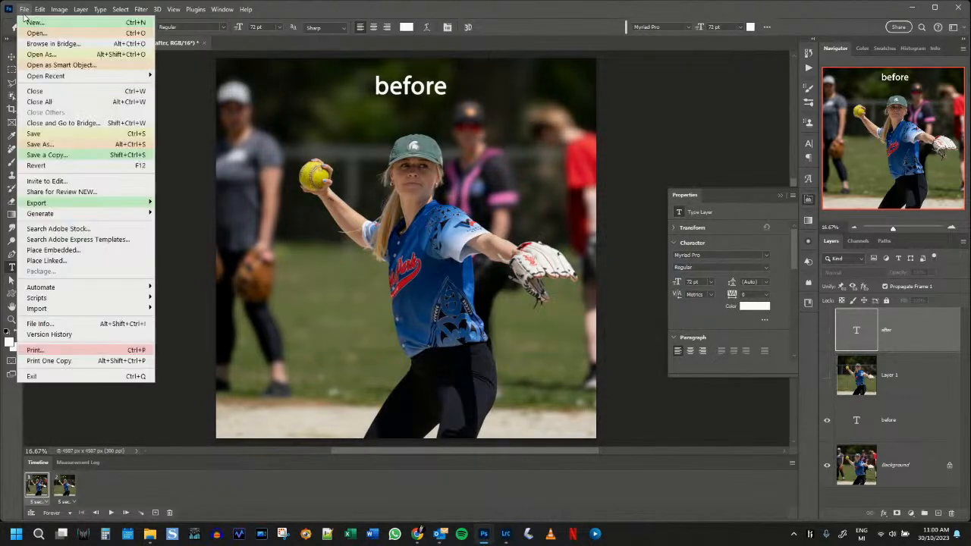
mouse_move(99, 206)
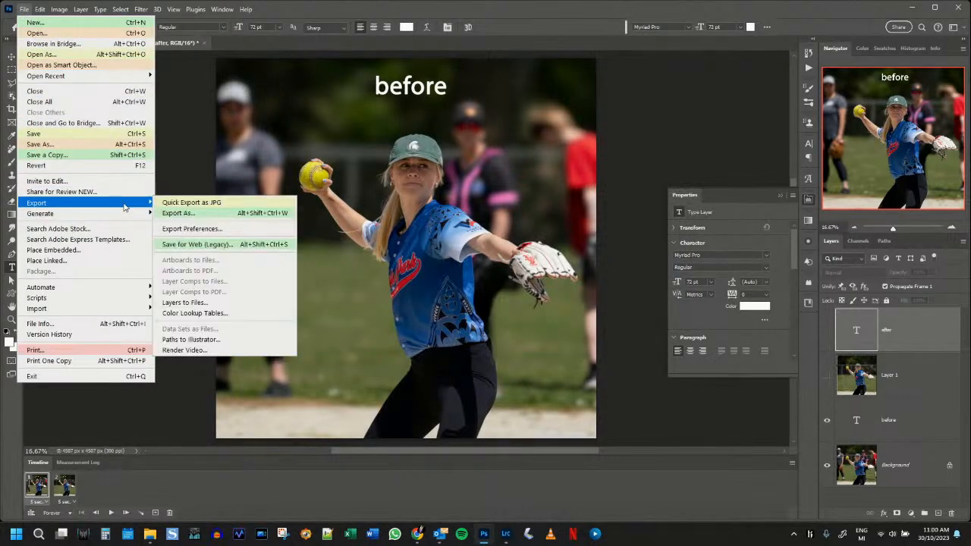
click(238, 250)
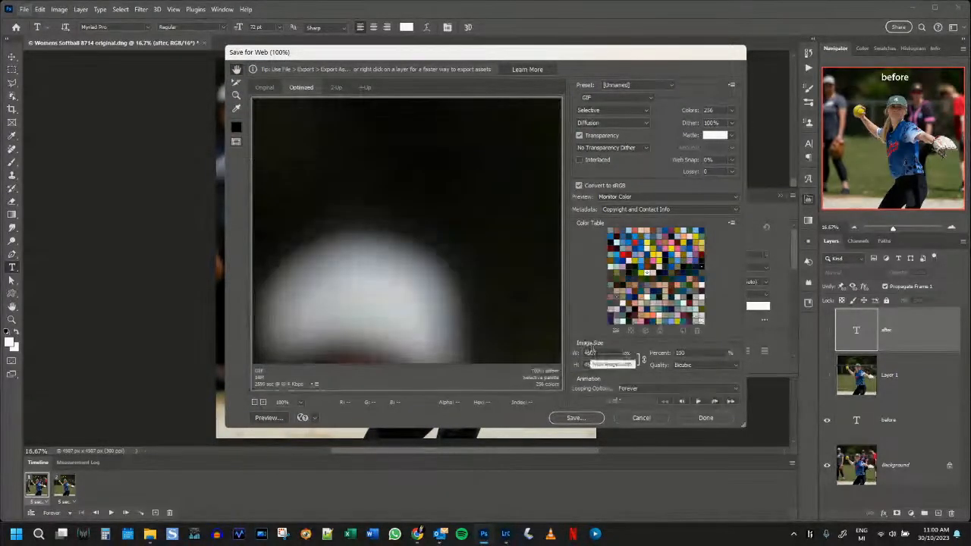
drag(599, 353, 573, 358)
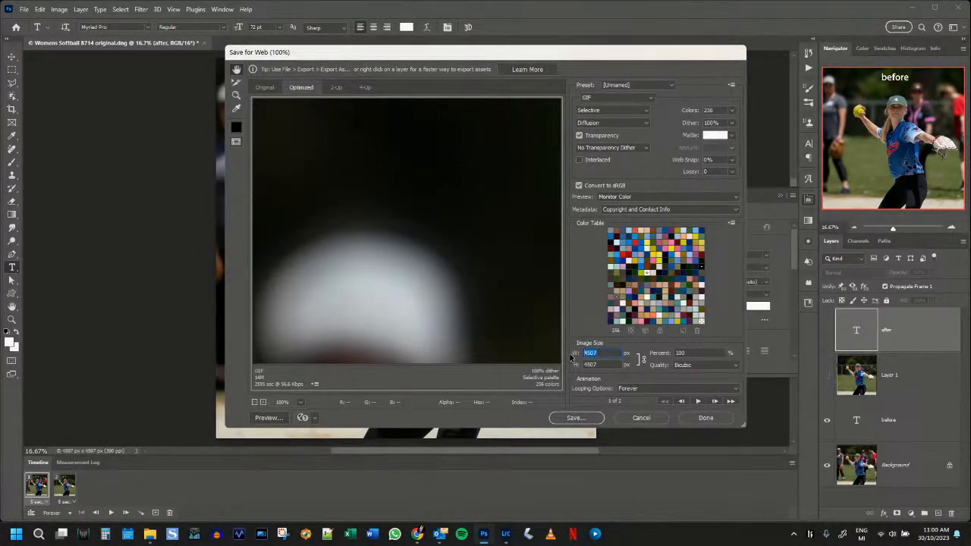
text(1024)
click(574, 418)
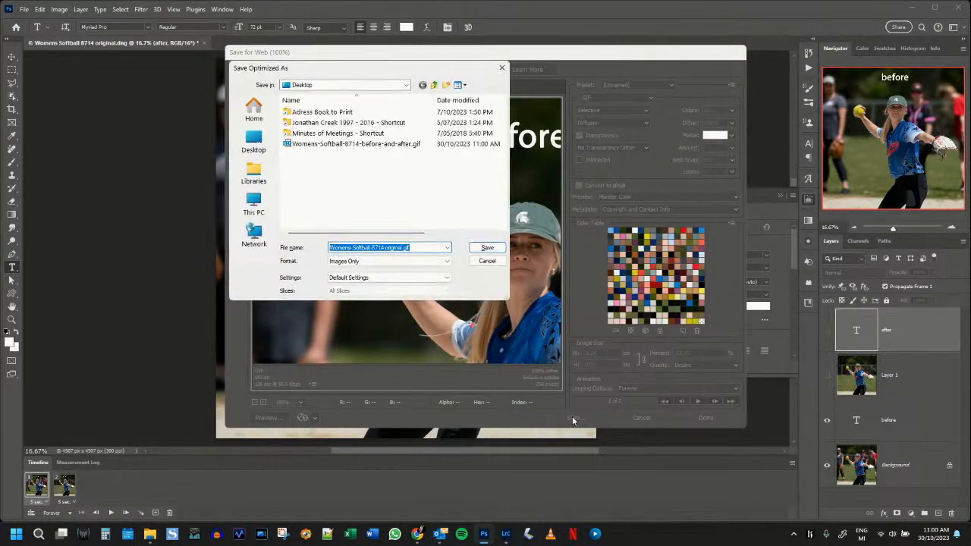
click(345, 144)
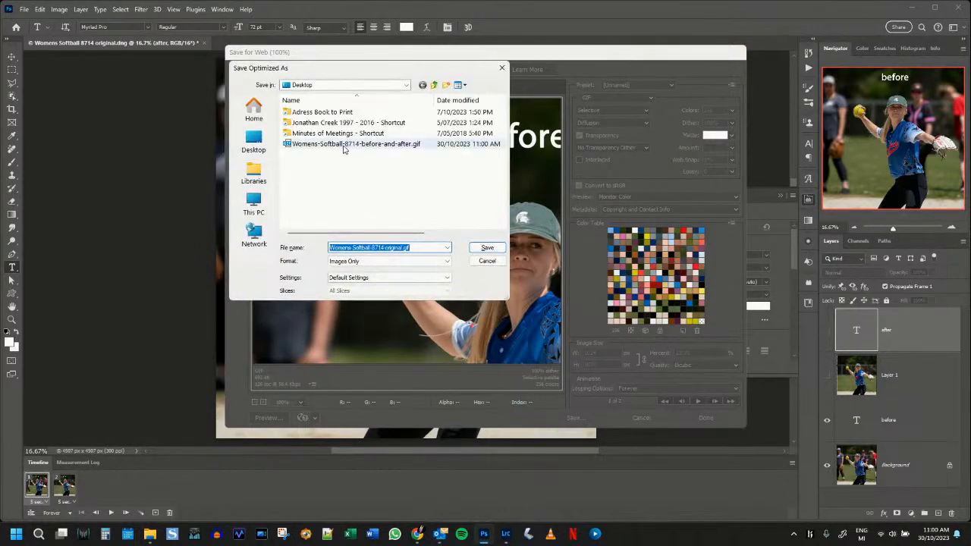
click(483, 250)
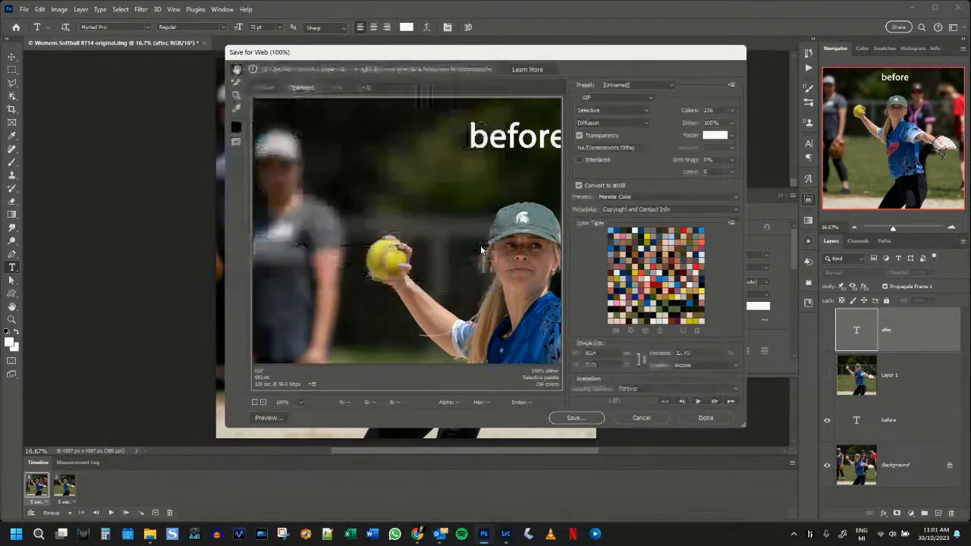
click(553, 262)
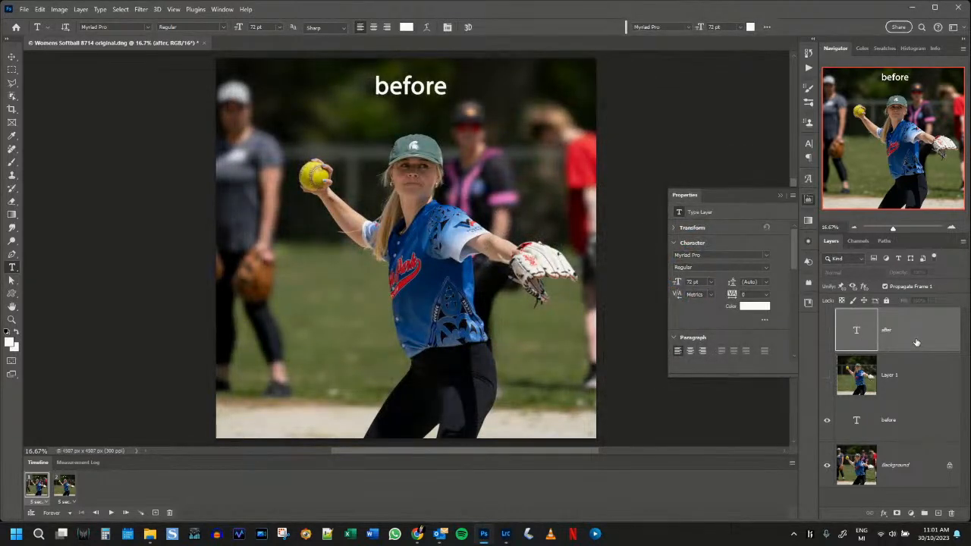
Delete the "after", Layer 1 and "before" layers, and hide the animation timeline.
click(920, 422)
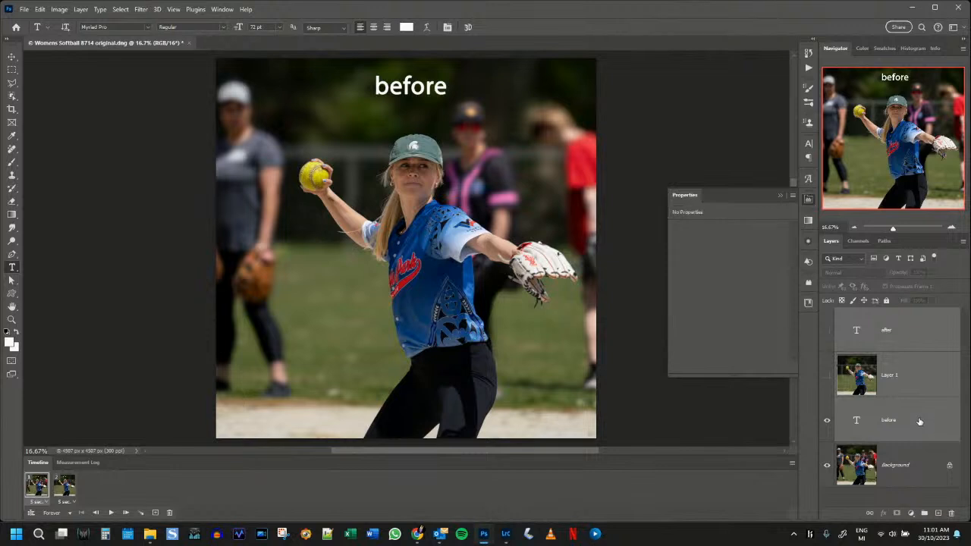
click(951, 512)
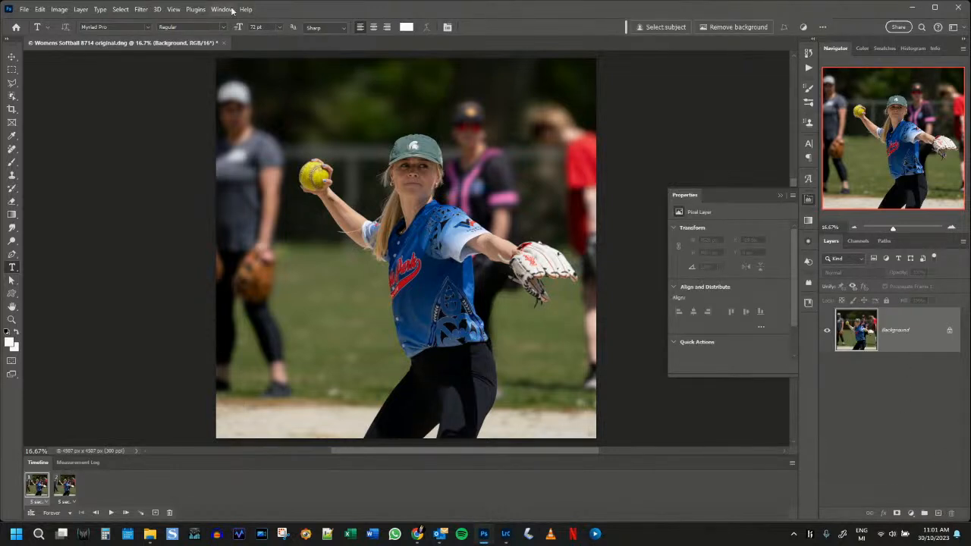
click(222, 9)
click(223, 413)
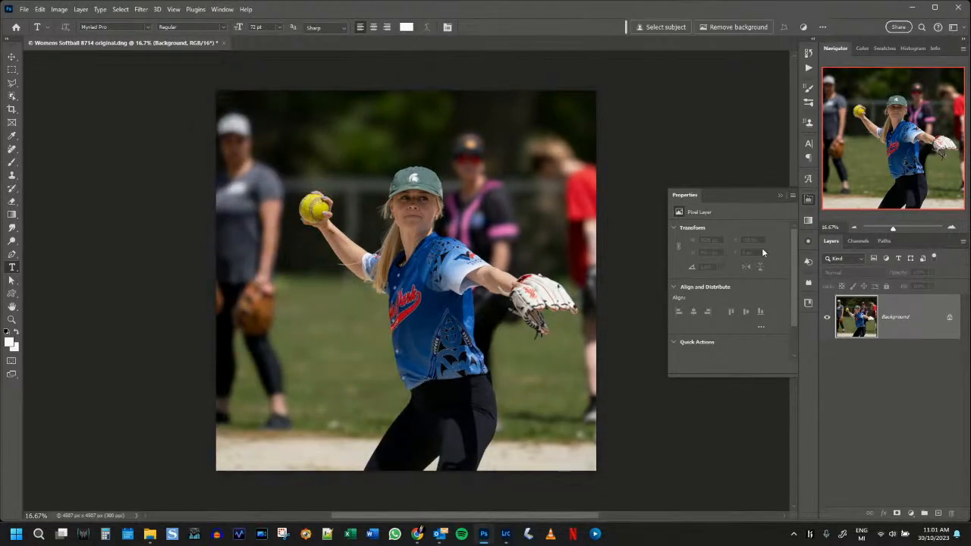
Run the "*Resize to 7900x A7R3" action on the photo, then cancel saving the copy and revert the changes.
click(808, 68)
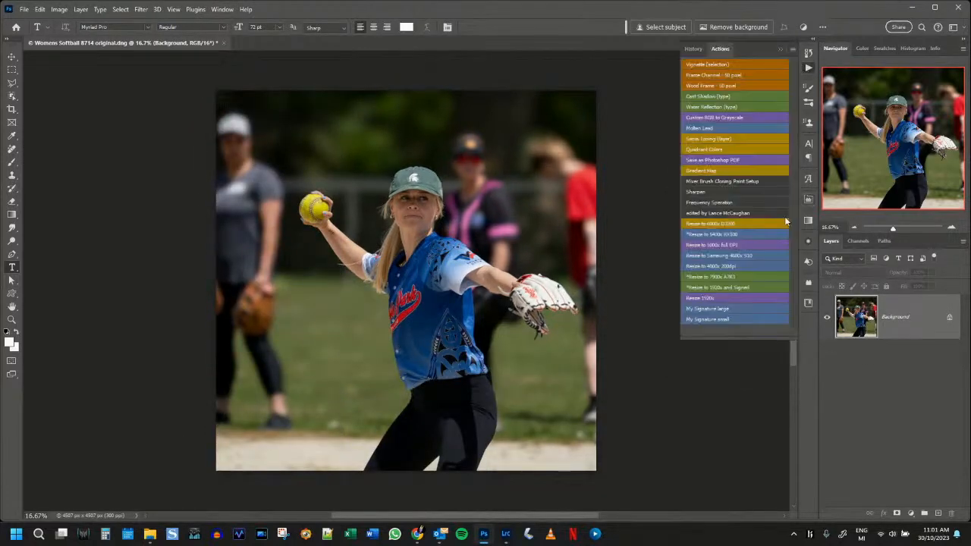
click(716, 280)
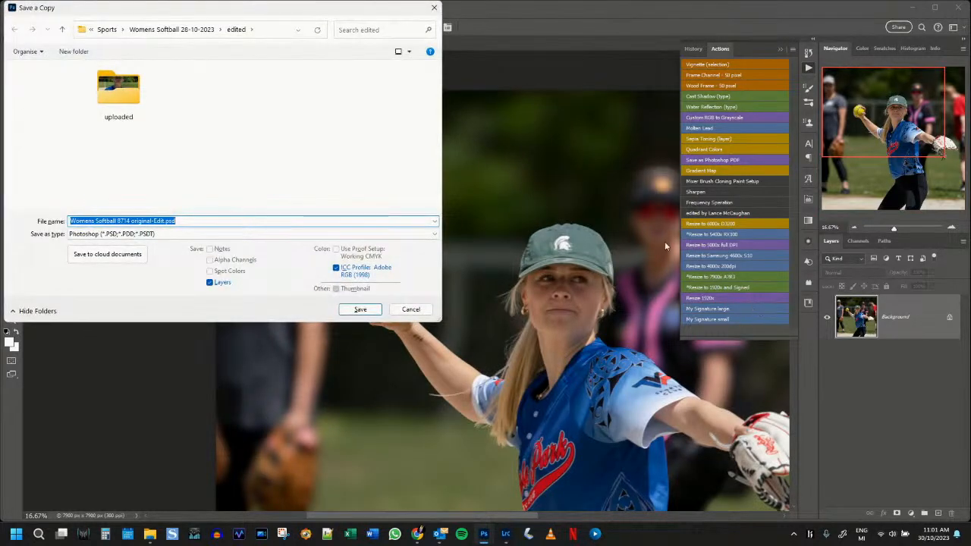
click(420, 309)
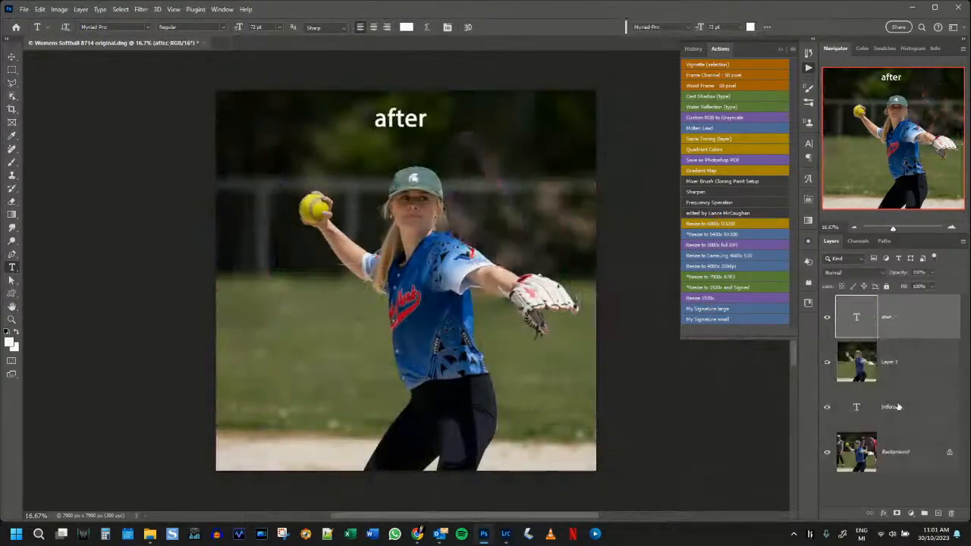
Delete only the "before" and "after" text layers.
click(909, 417)
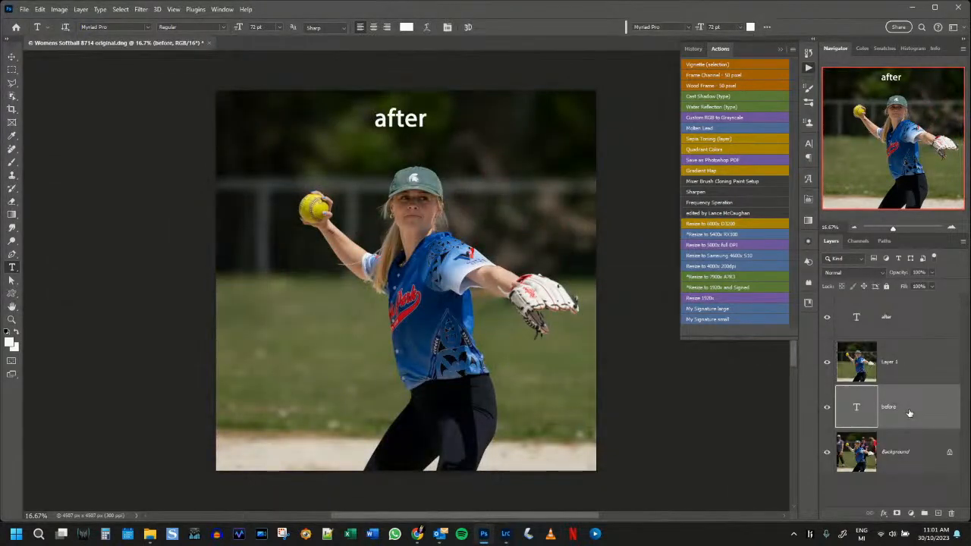
ctrl+click(890, 320)
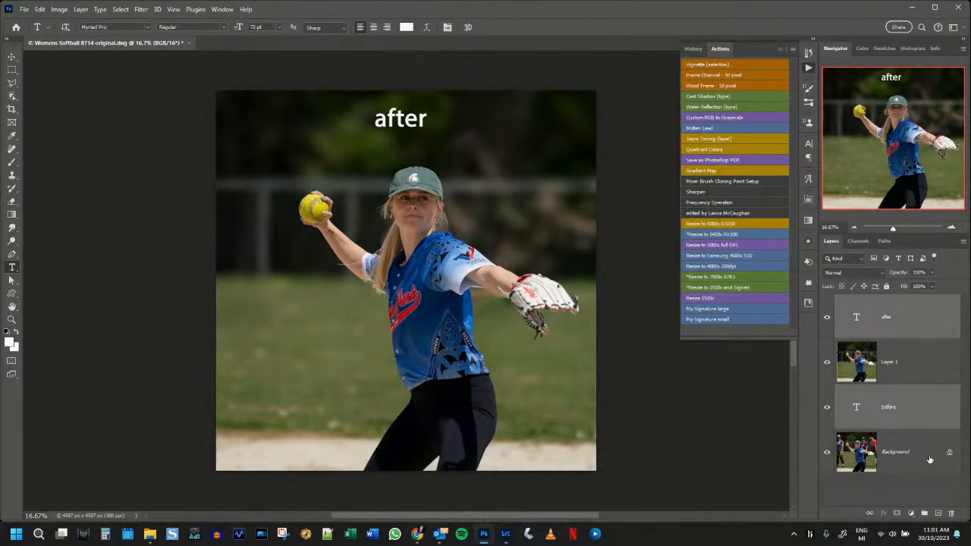
click(951, 514)
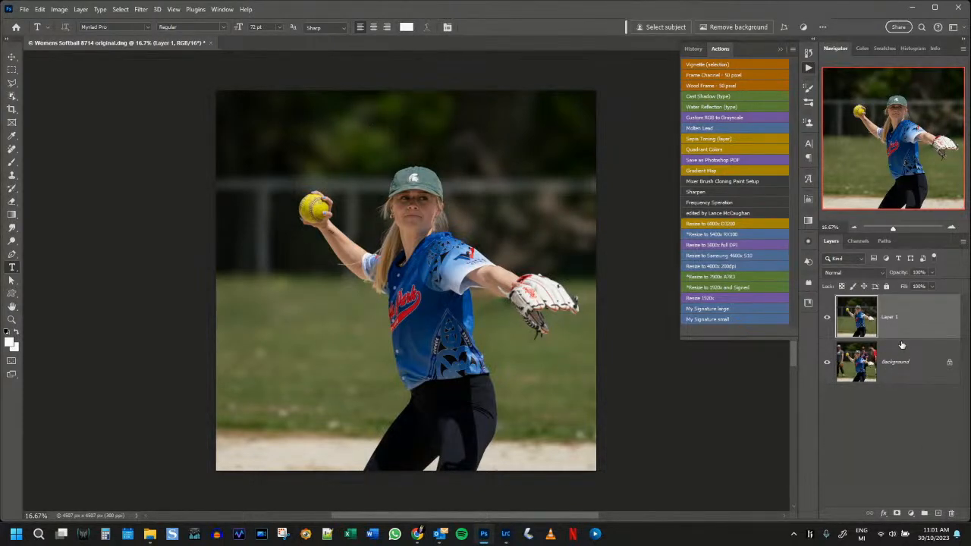
Resize the edited photo to 7900 px and save a JPEG copy at quality 12 as "Womens Softball 8714 full size" in the edited folder.
key(Delete)
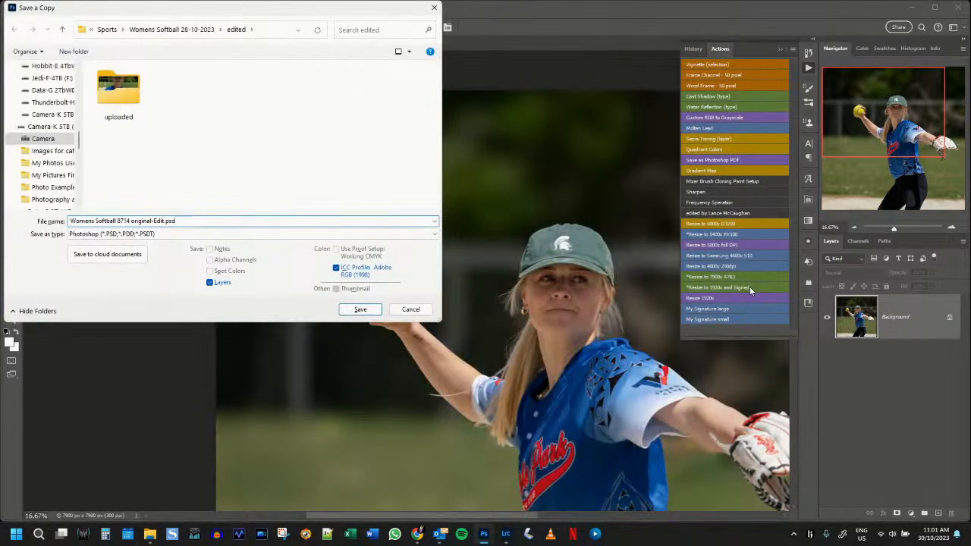
key(ctrl+shift+Left)
key(ctrl+shift+Left)
text(f)
click(101, 235)
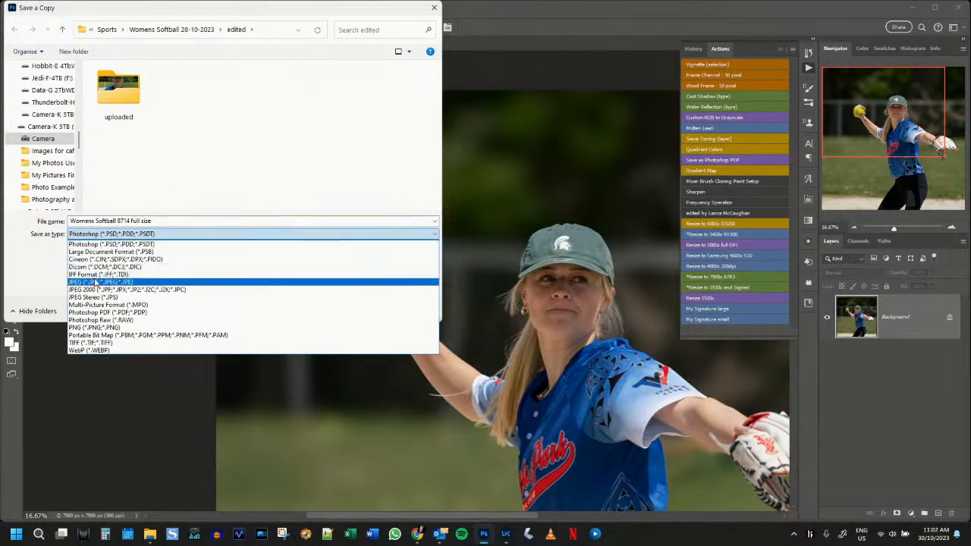
click(98, 282)
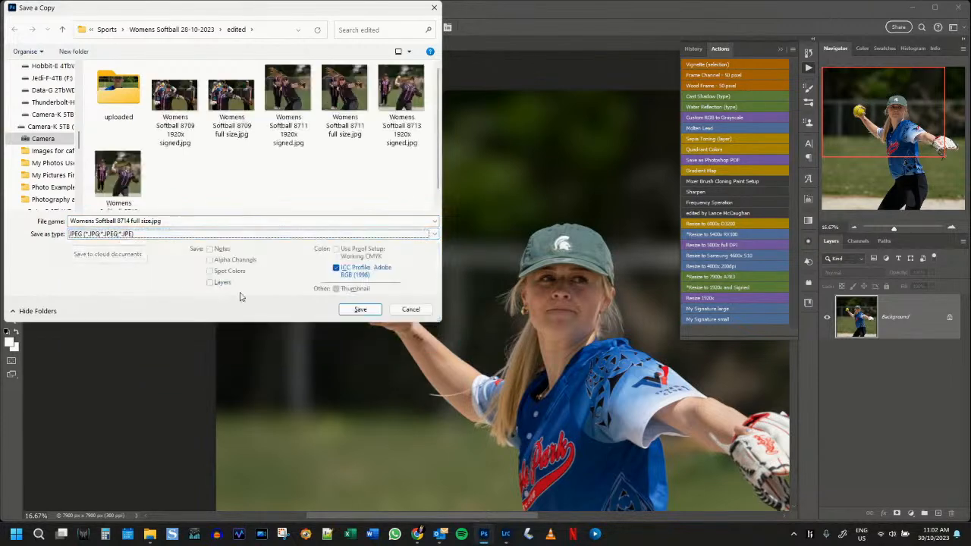
click(355, 311)
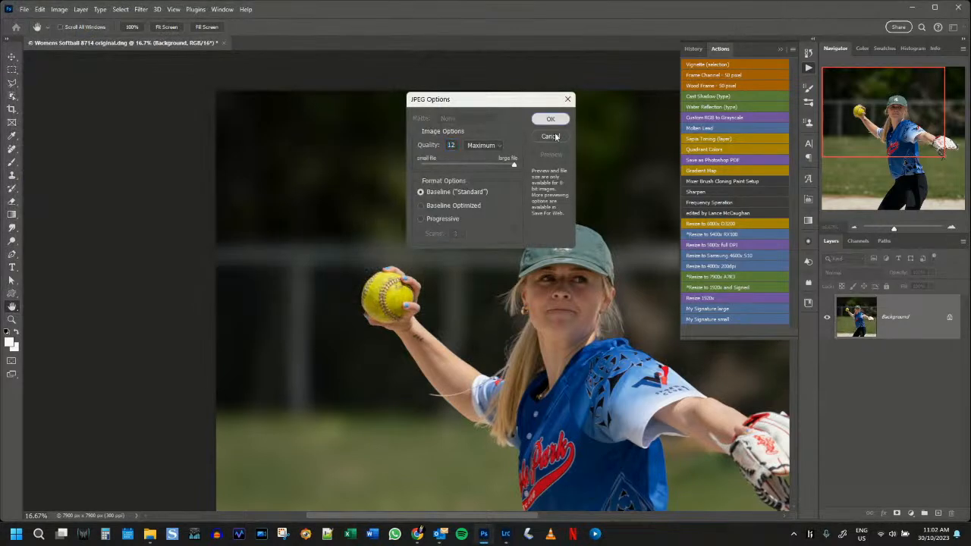
click(551, 119)
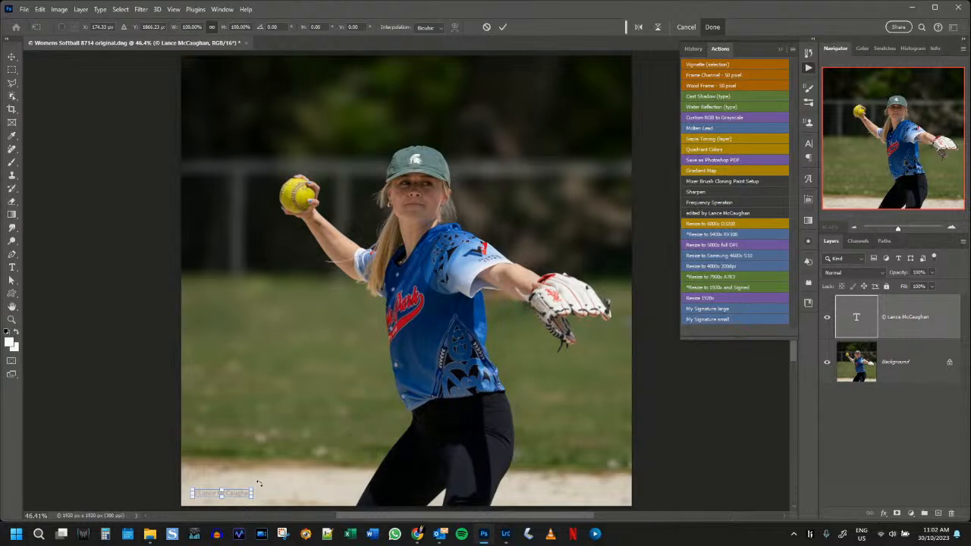
Enlarge the copyright signature on the 1920 px photo to about 123.5% and set its layer's blend mode to Linear Burn.
drag(251, 490, 265, 493)
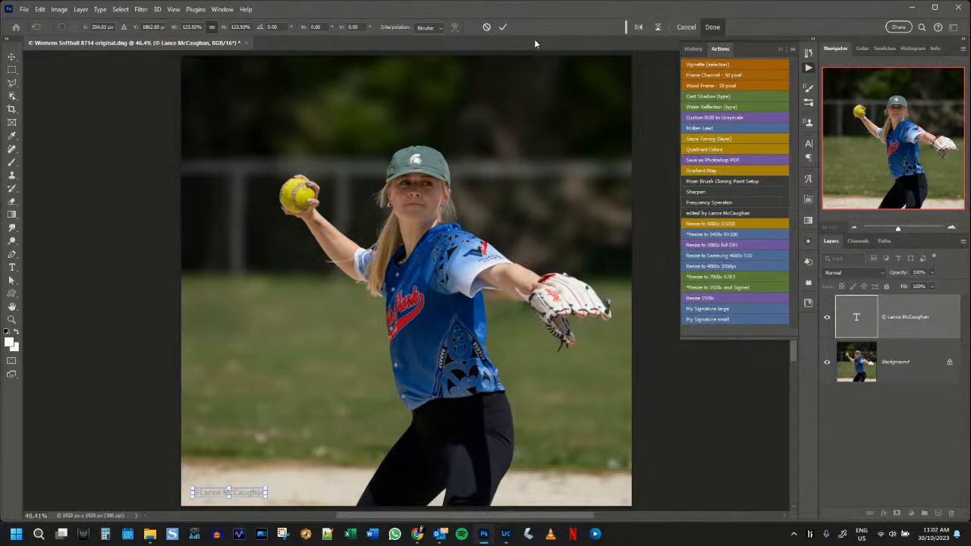
click(501, 28)
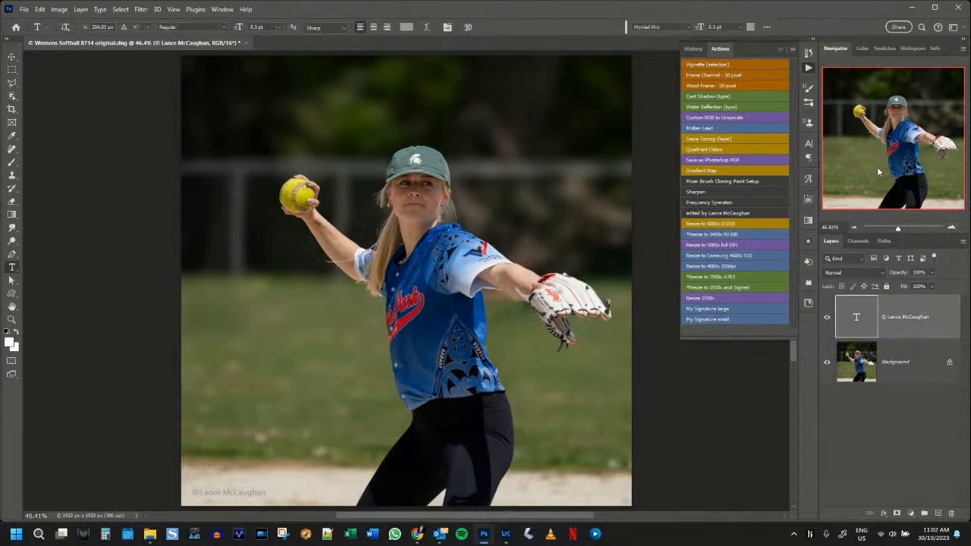
click(861, 274)
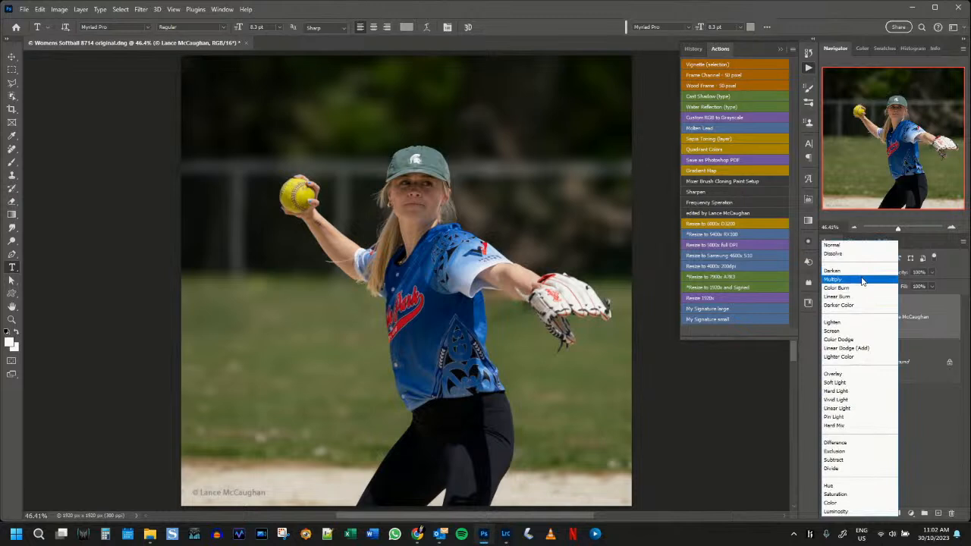
click(860, 348)
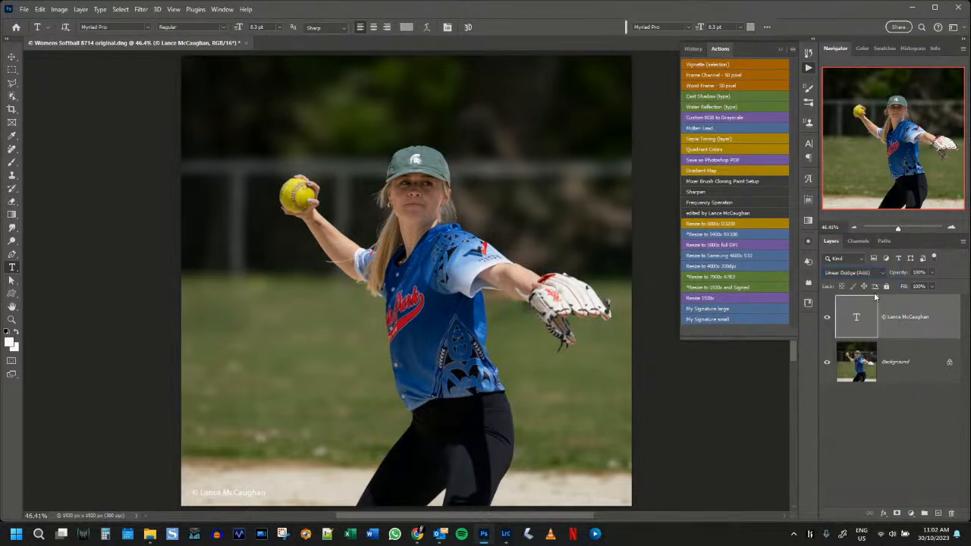
click(861, 275)
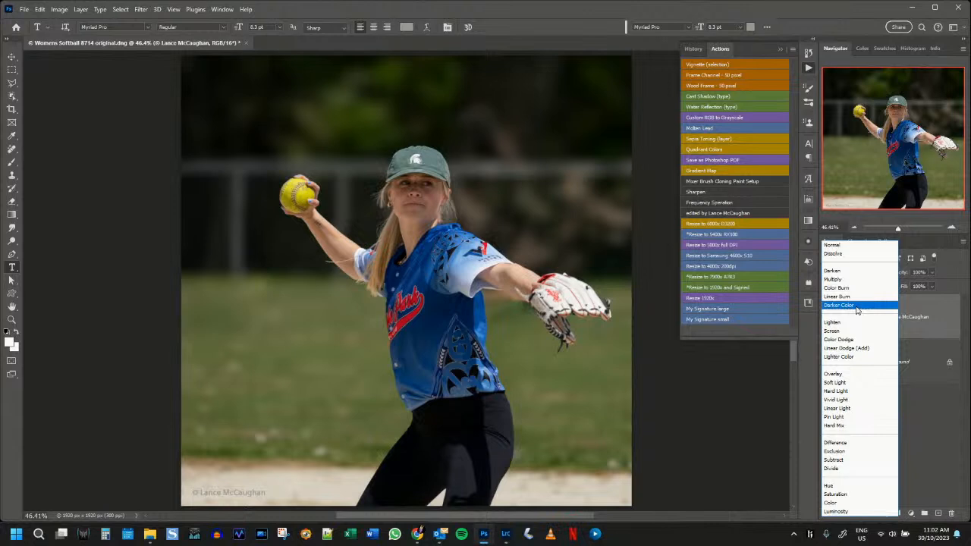
click(857, 299)
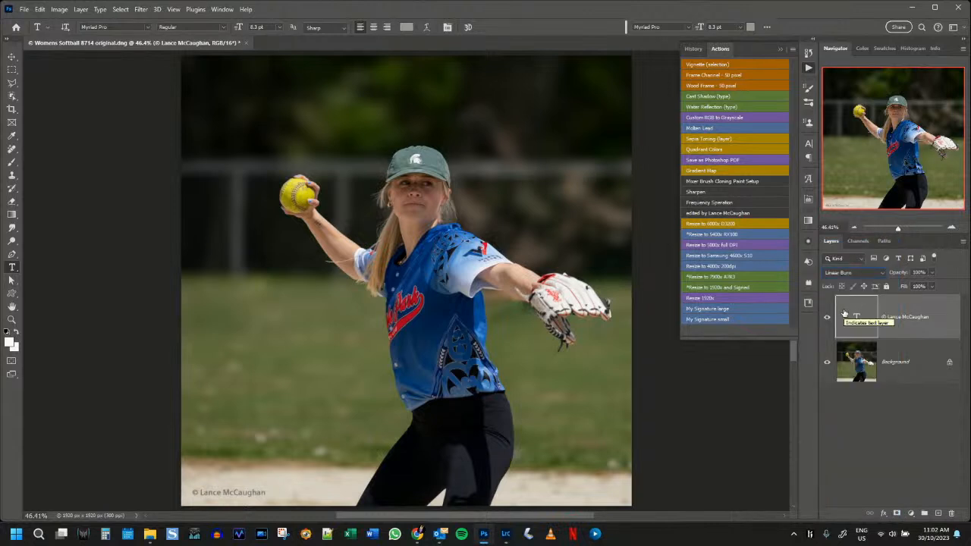
Save a JPEG copy of the signed photo at quality 12 as "Womens Softball 8714 1920x signed" in the edited folder.
key(ctrl+alt+s)
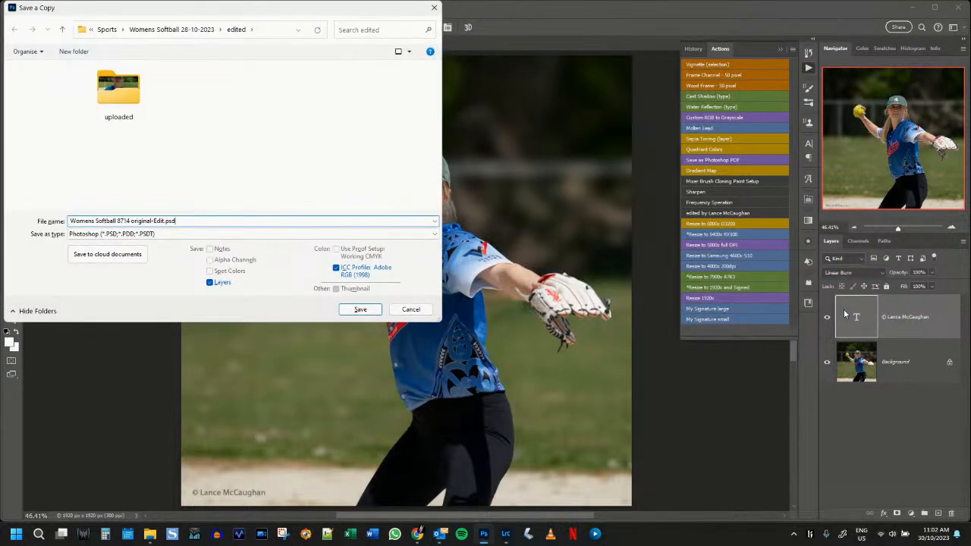
key(ctrl+shift+Left)
key(ctrl+shift+Left)
key(ctrl+shift+Left)
text(1920x s)
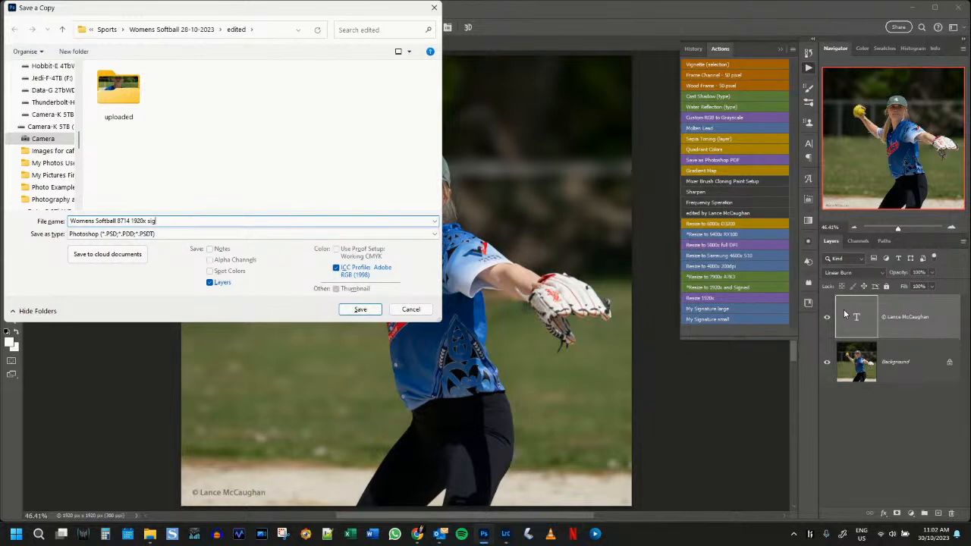
click(81, 233)
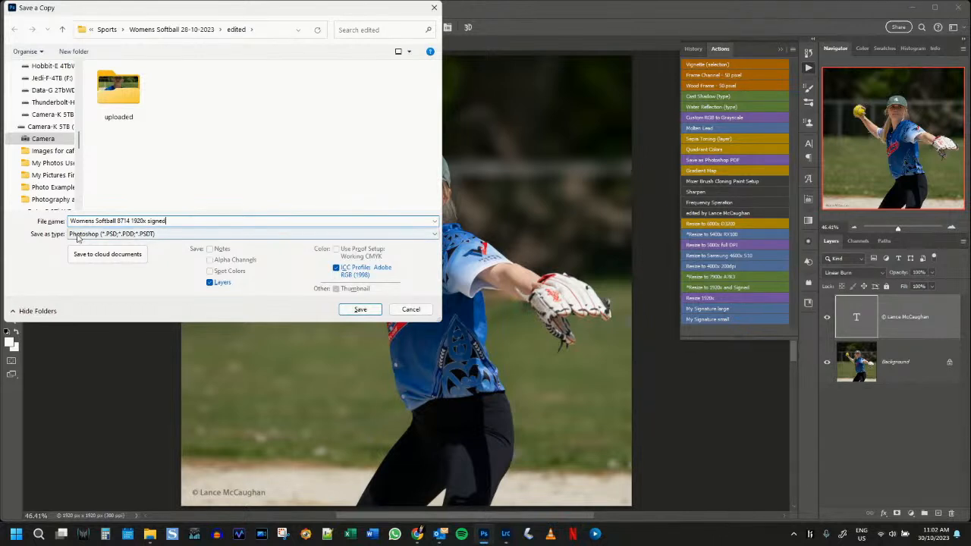
click(110, 283)
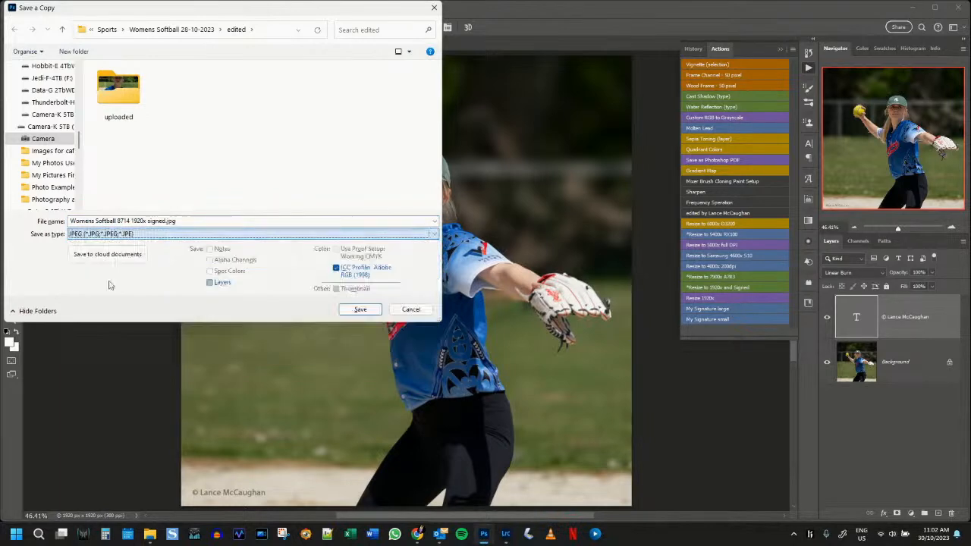
click(361, 311)
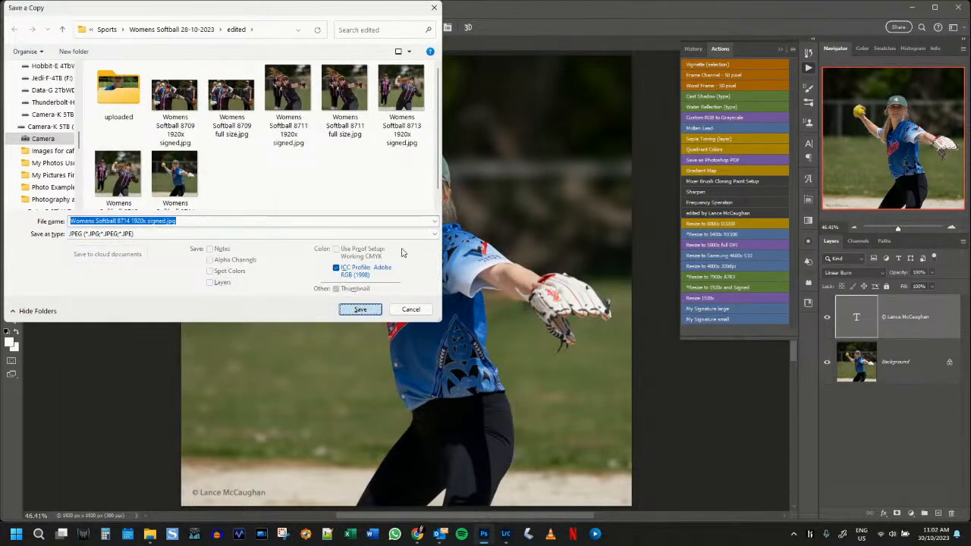
click(554, 120)
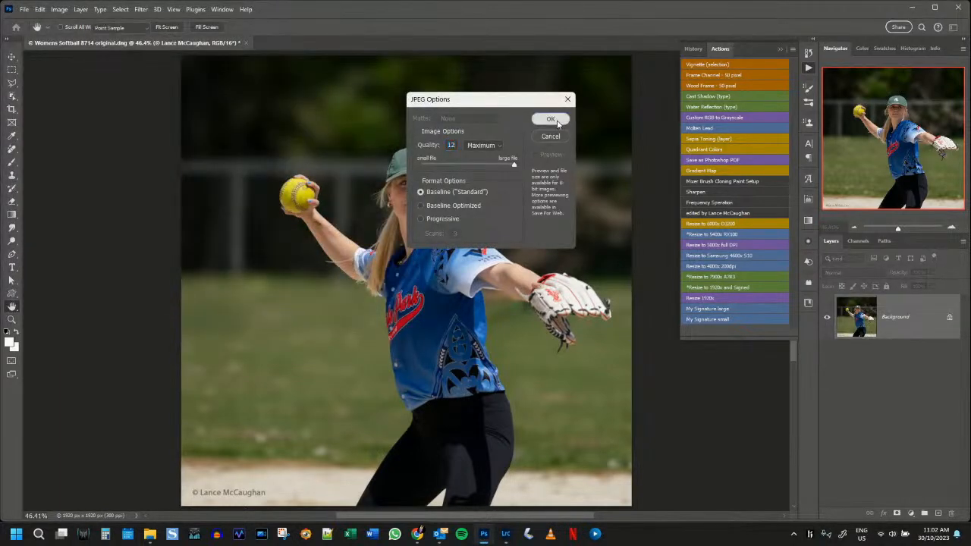
Close the softball photo without saving its changes and minimize Photoshop.
click(245, 43)
click(478, 200)
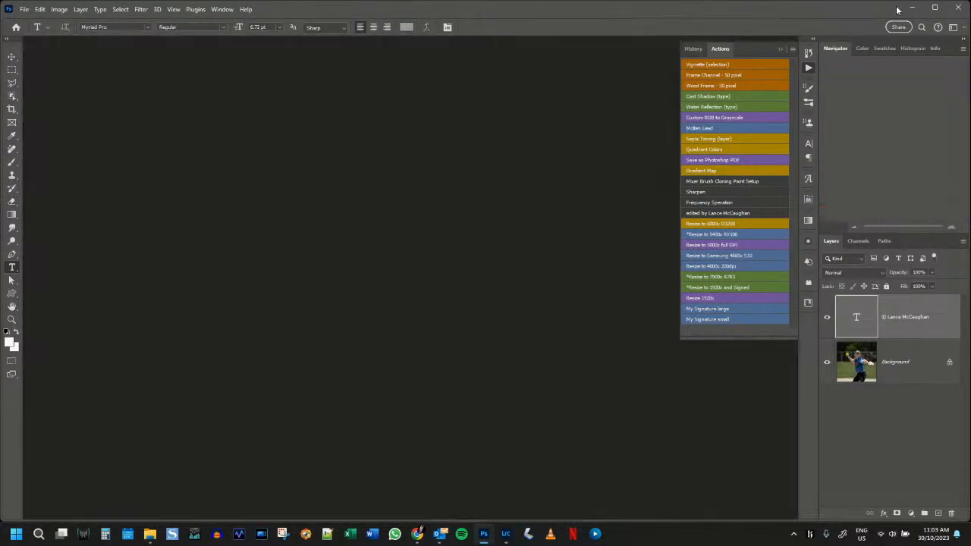
click(913, 9)
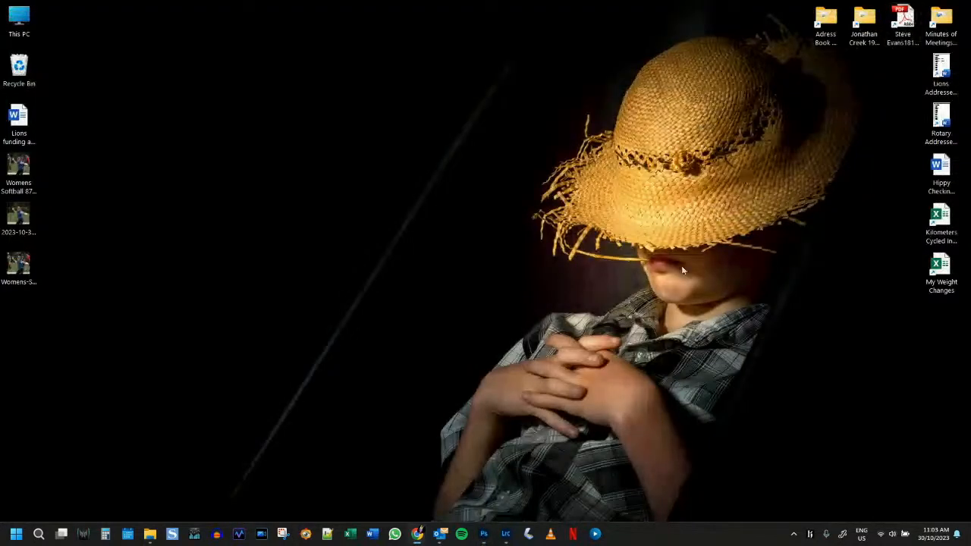
Switch to Lightroom Classic and remove the Womens Softball 8714 photo from the Womens Softball collection.
click(506, 534)
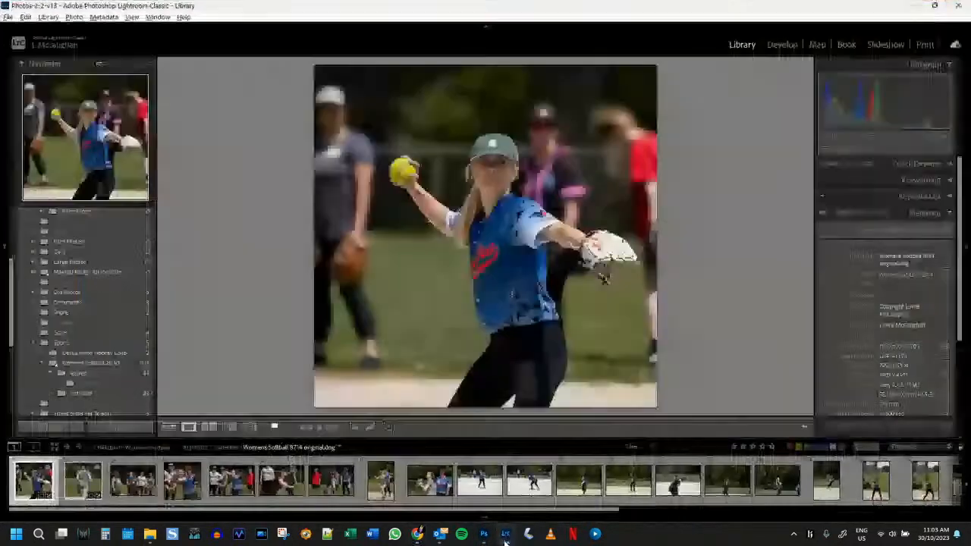
drag(34, 481, 107, 383)
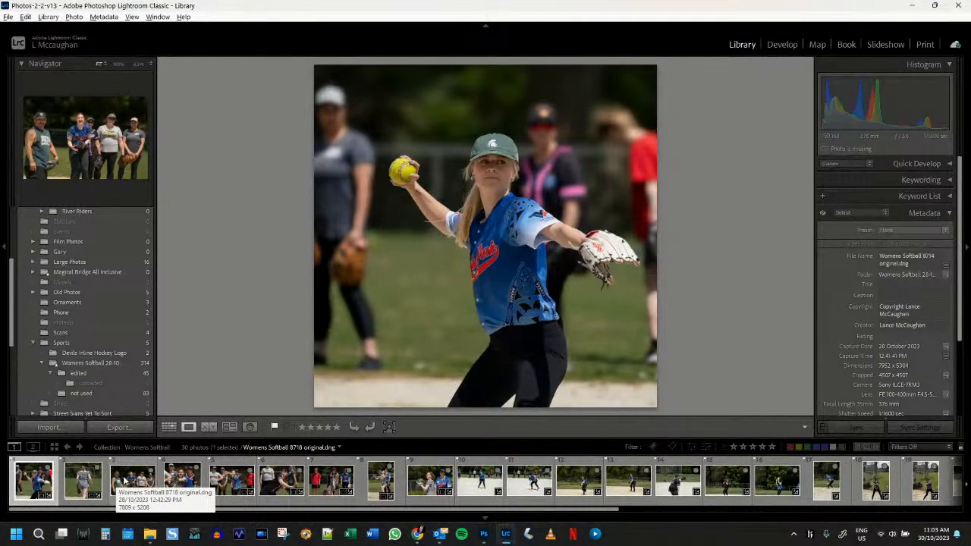
key(b)
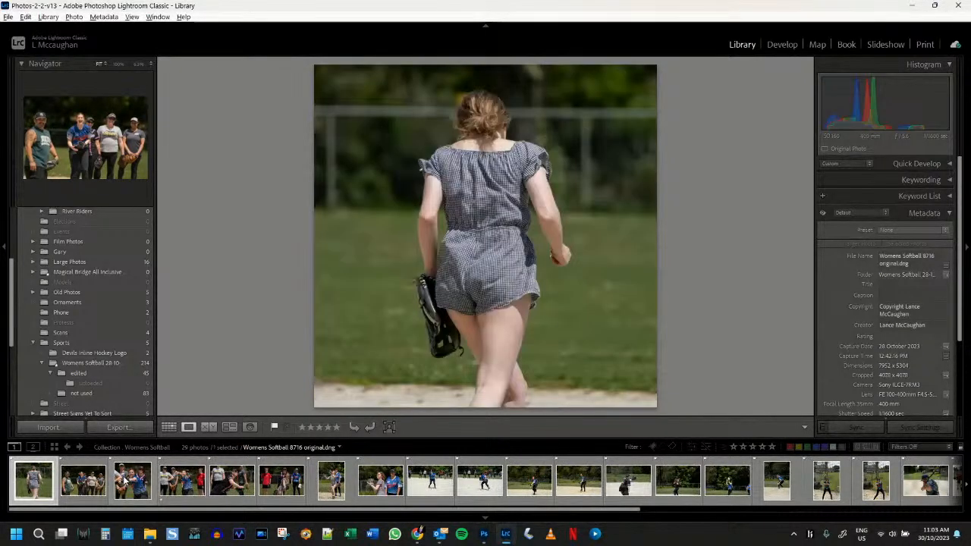
Open the Womens Softball 8718 group photo in the Develop module and expand its Lens Blur settings.
click(125, 480)
click(89, 474)
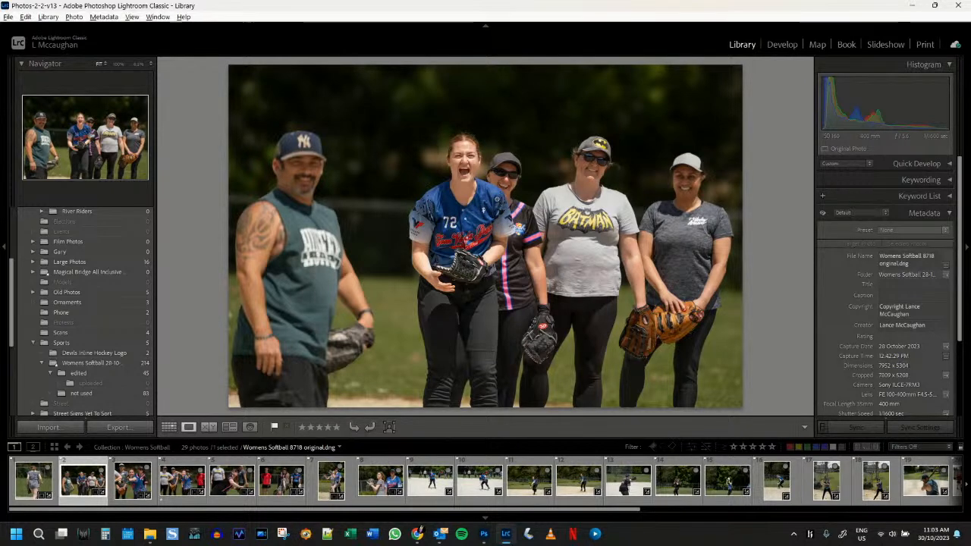
click(782, 44)
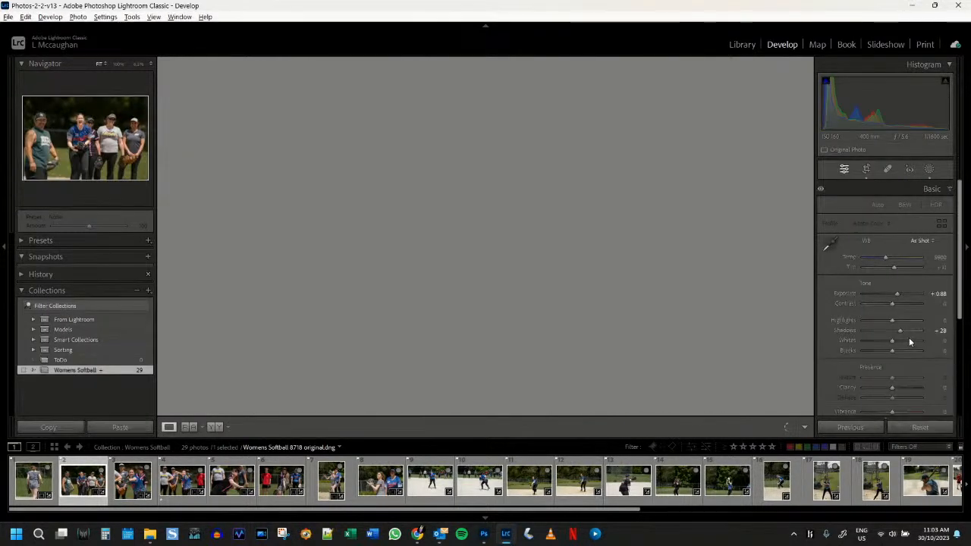
scroll(910, 341, down, 2)
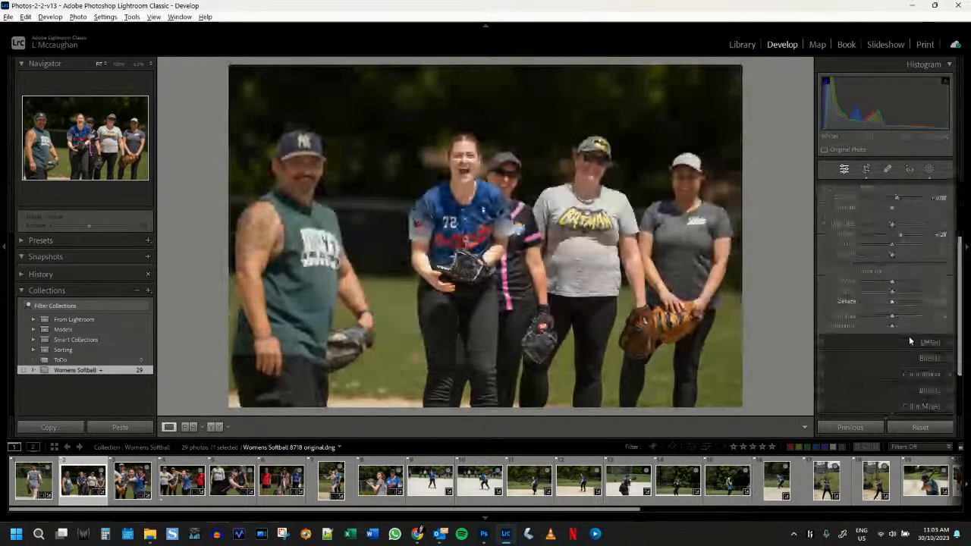
scroll(911, 338, down, 2)
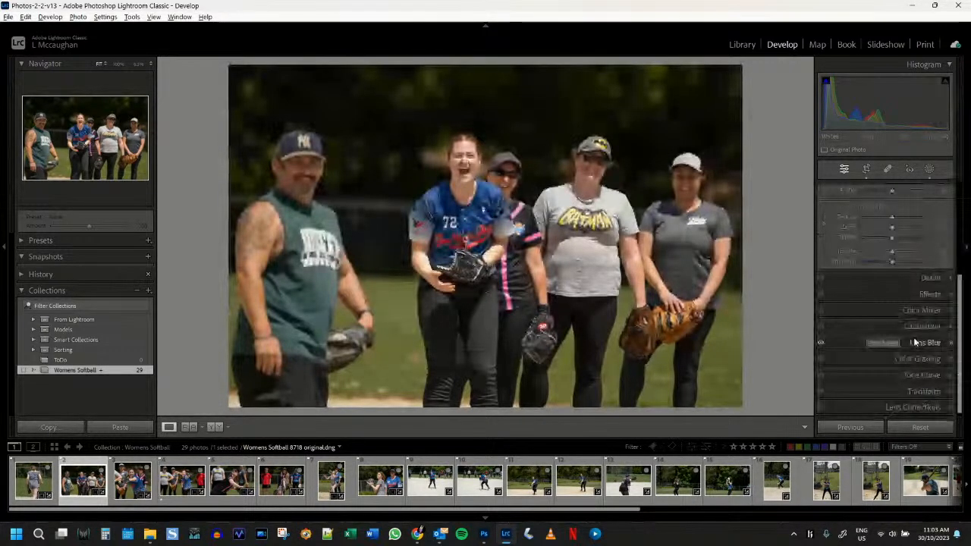
click(915, 342)
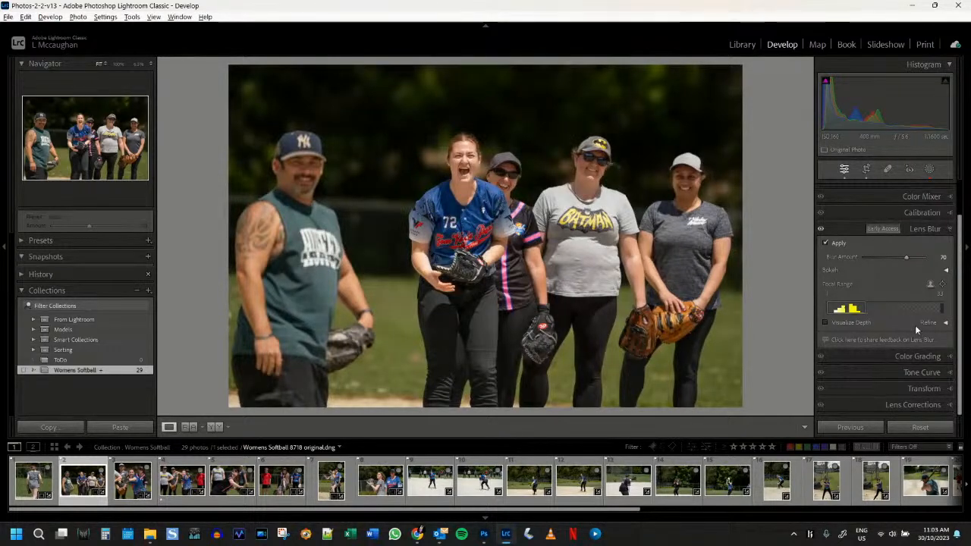
Check the group photo's Lens Blur effect and depth visualization, and set the start of the focal range to 0.
click(820, 230)
click(826, 323)
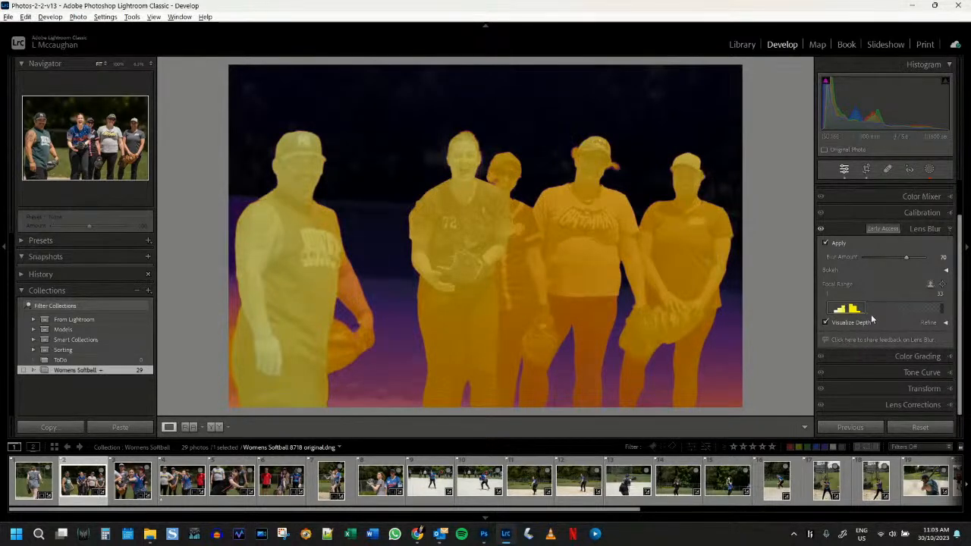
mouse_move(869, 311)
mouse_down()
mouse_move(852, 310)
mouse_move(868, 313)
mouse_up()
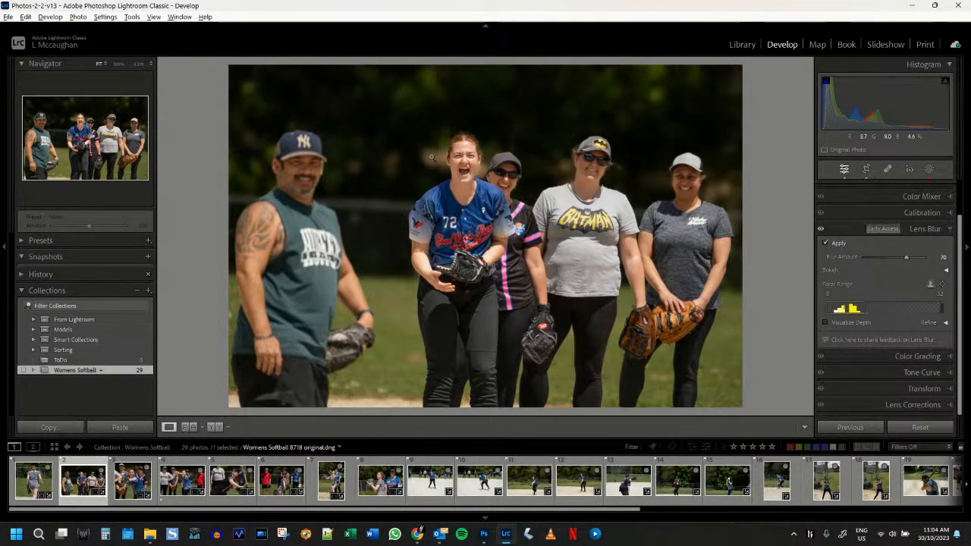
Compare the group photo with and without Lens Blur and inspect the laughing player's face and background at 100%.
click(821, 230)
drag(909, 258, 905, 257)
click(491, 188)
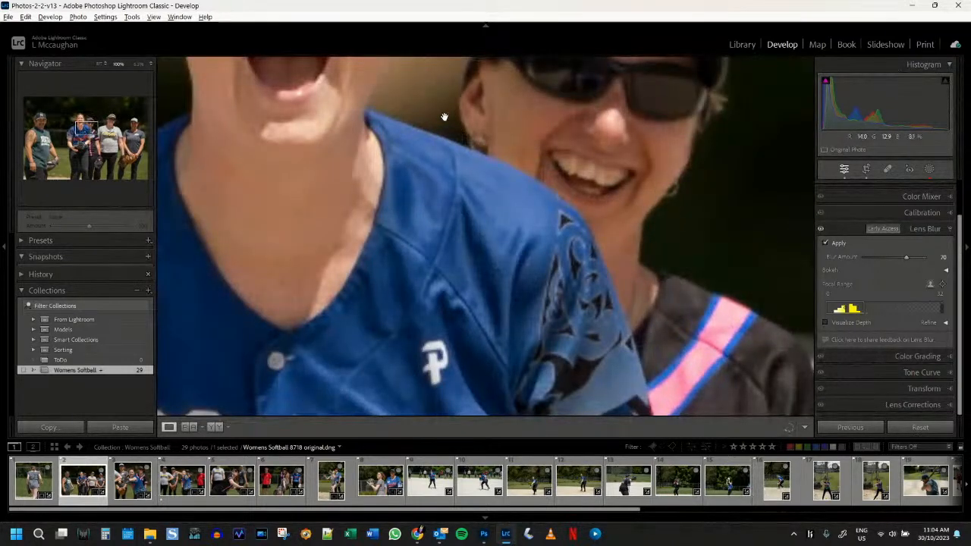
drag(449, 121, 713, 368)
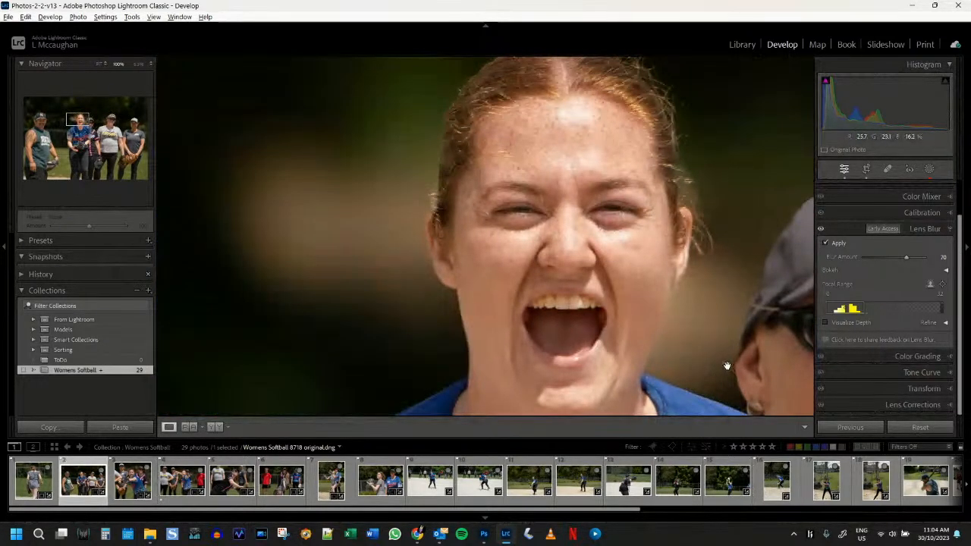
click(684, 325)
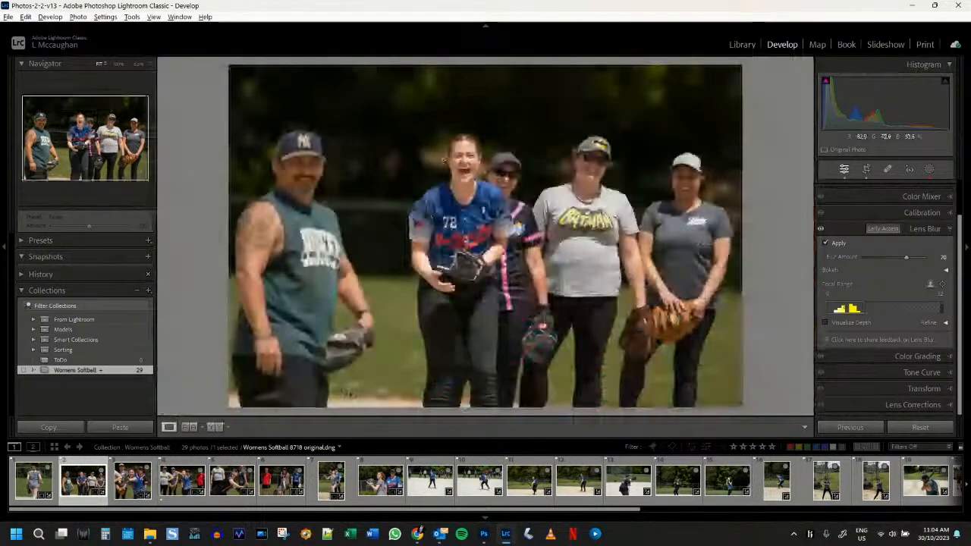
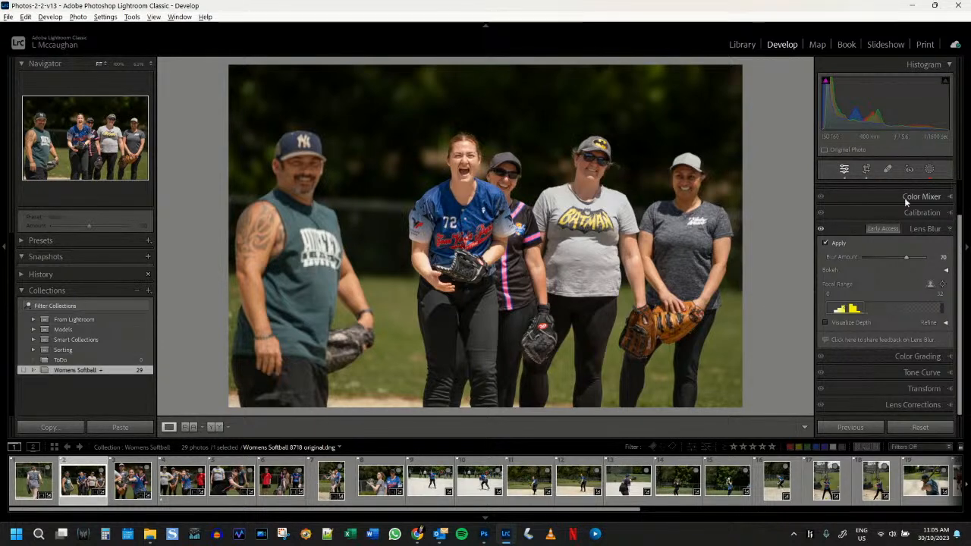
Switch to Photoshop and close the duplicate Womens Softball 8718 original-2 document, leaving the original photo open.
click(742, 44)
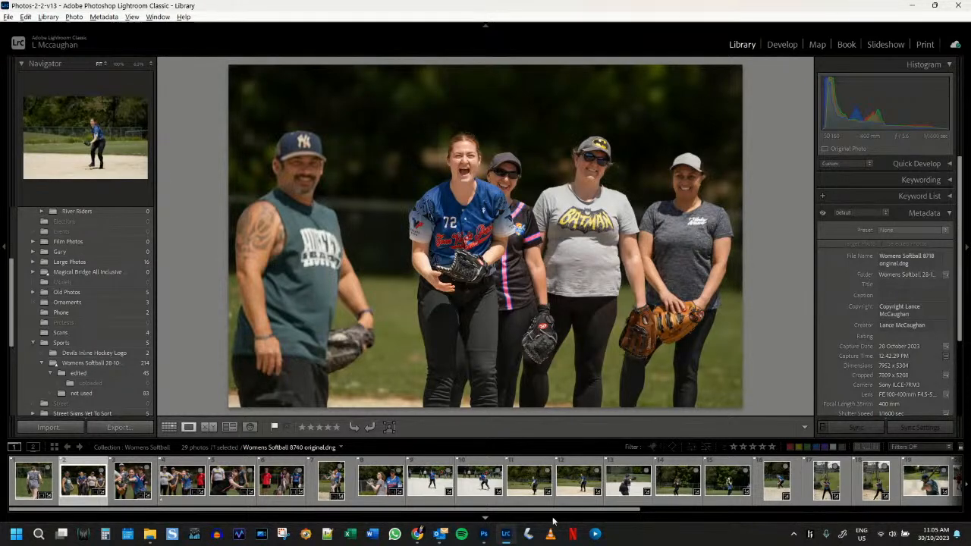
mouse_move(484, 537)
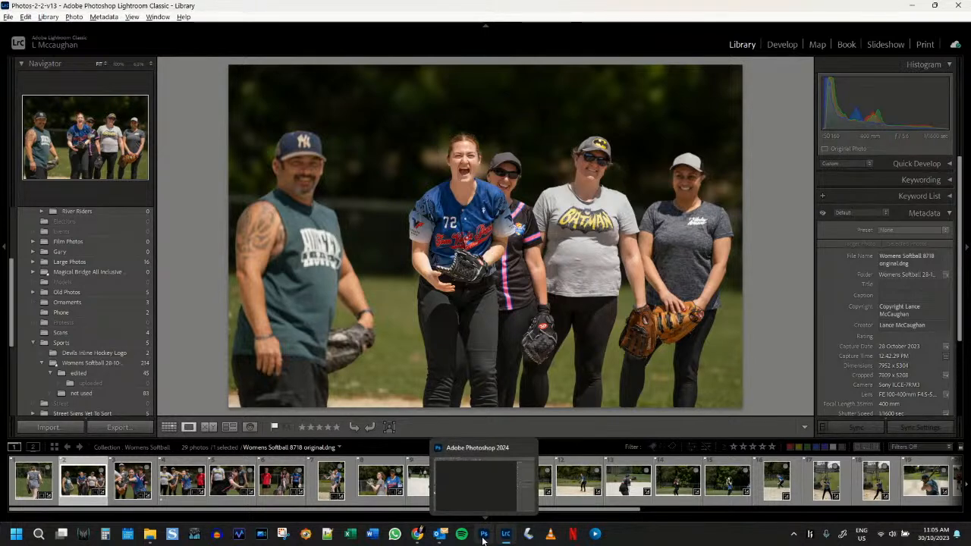
click(483, 535)
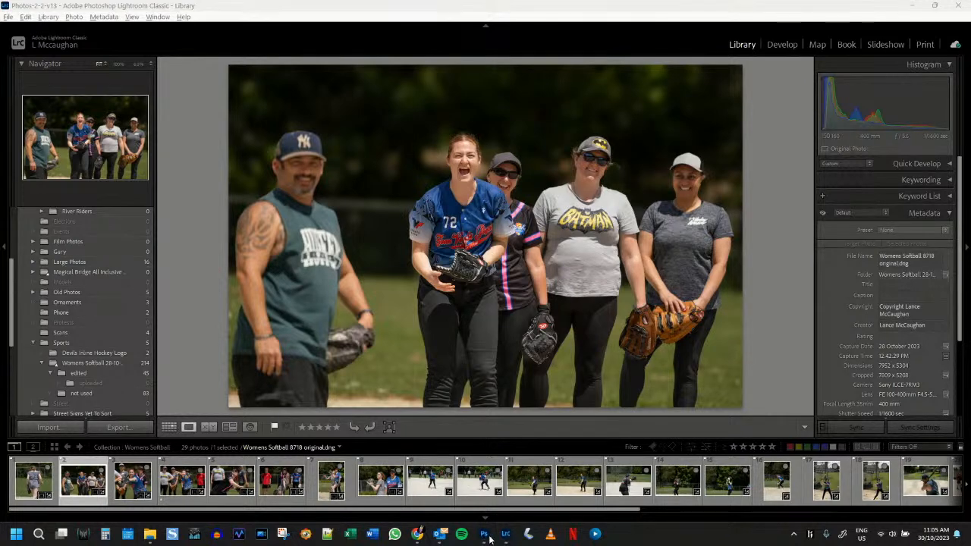
mouse_move(503, 536)
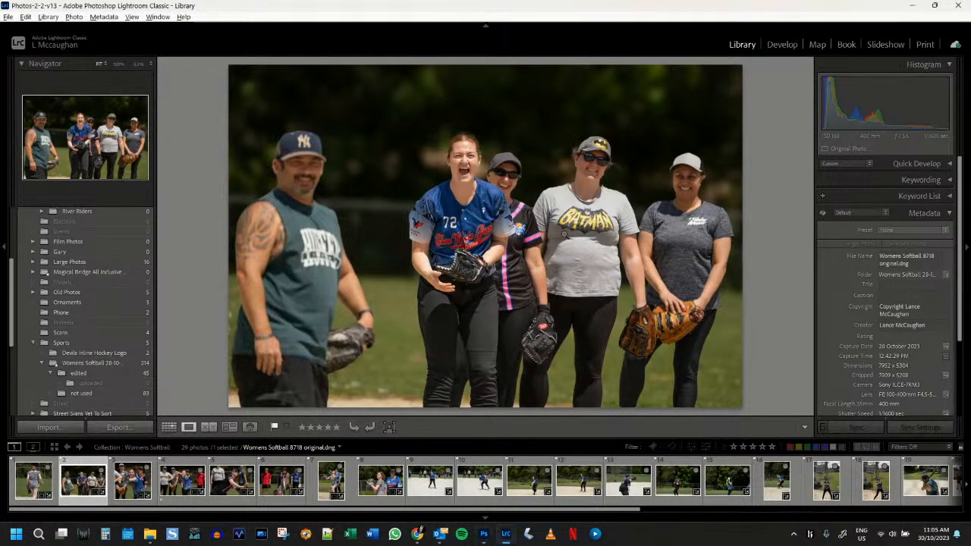
click(507, 536)
click(507, 537)
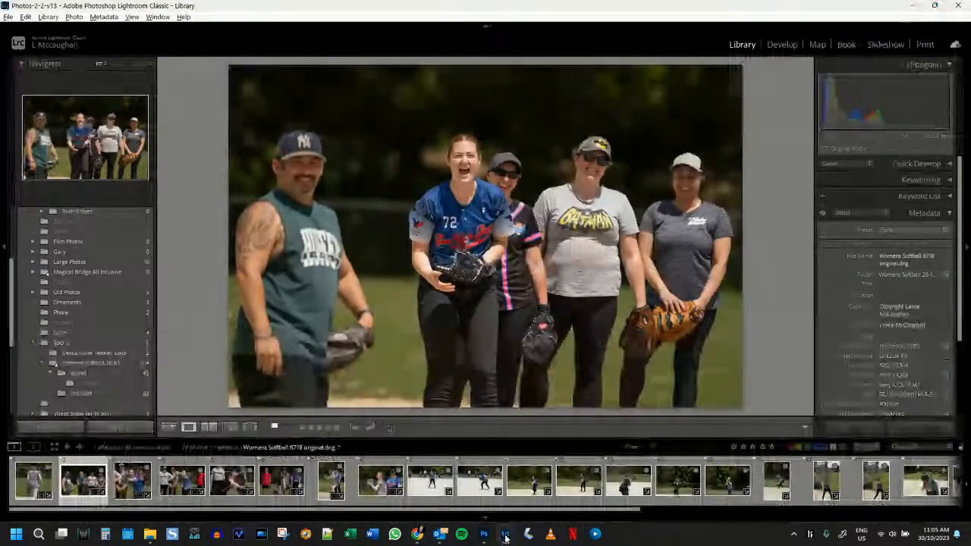
mouse_move(490, 539)
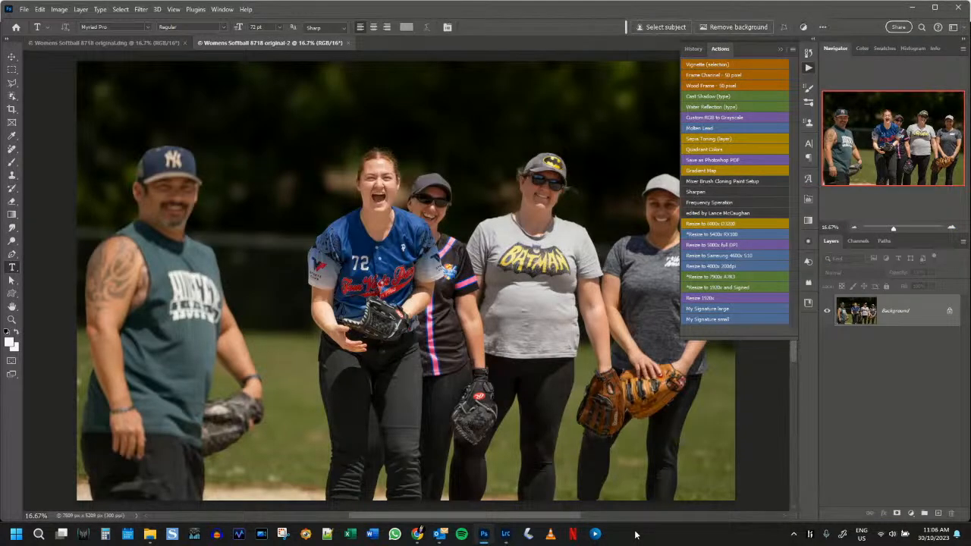
click(347, 43)
click(480, 199)
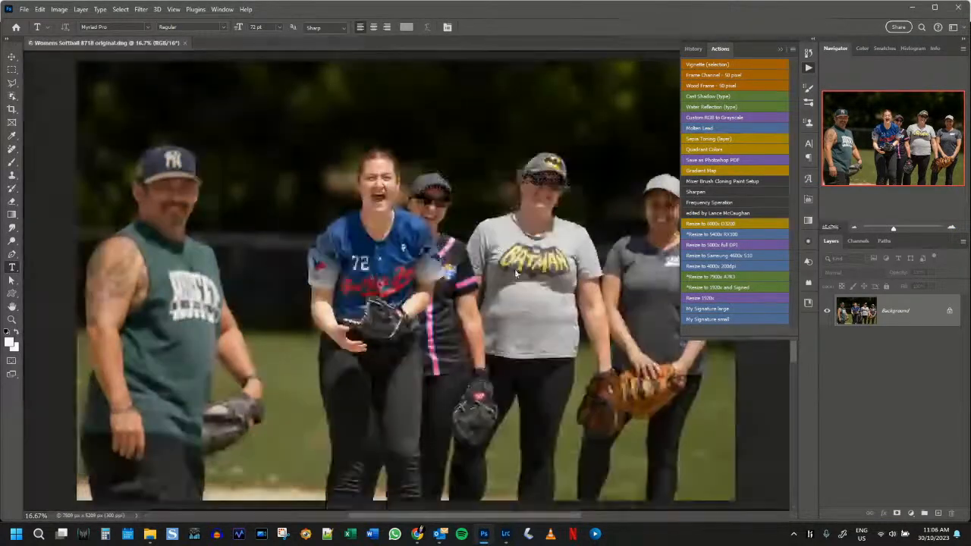
Run the Resize to 7900x A7R3 action and save a JPEG copy named Womens Softball 8718 full size.
click(714, 278)
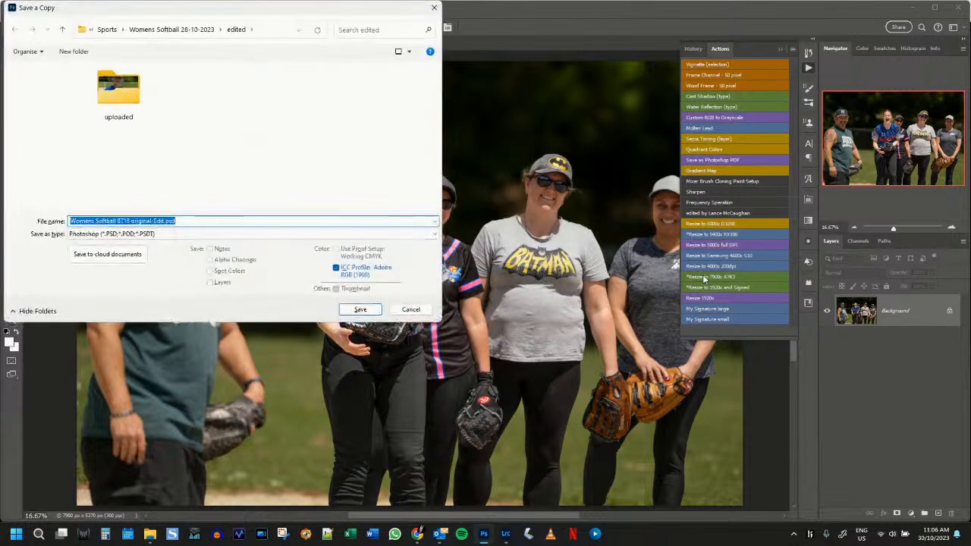
key(Right)
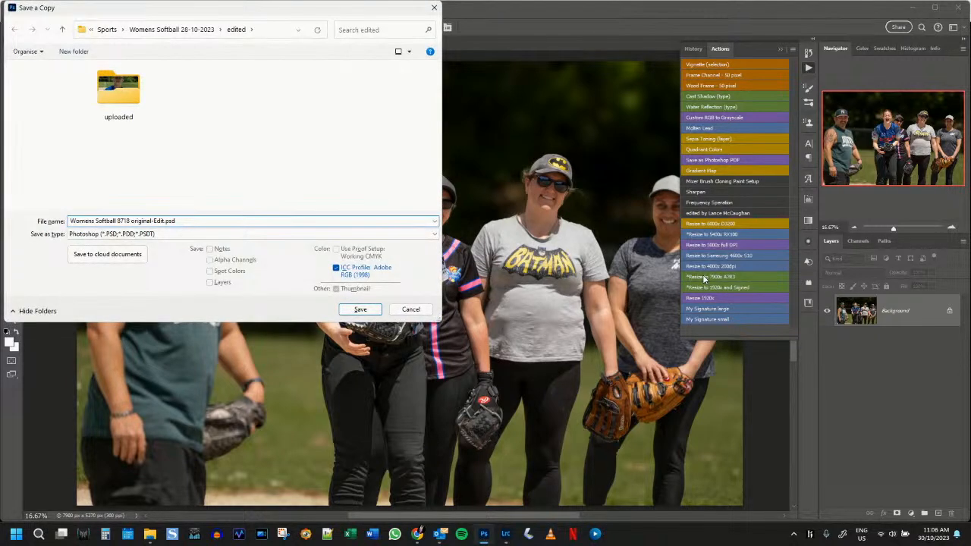
key(ctrl+shift+Left)
key(ctrl+shift+Left)
key(ctrl+shift+Left)
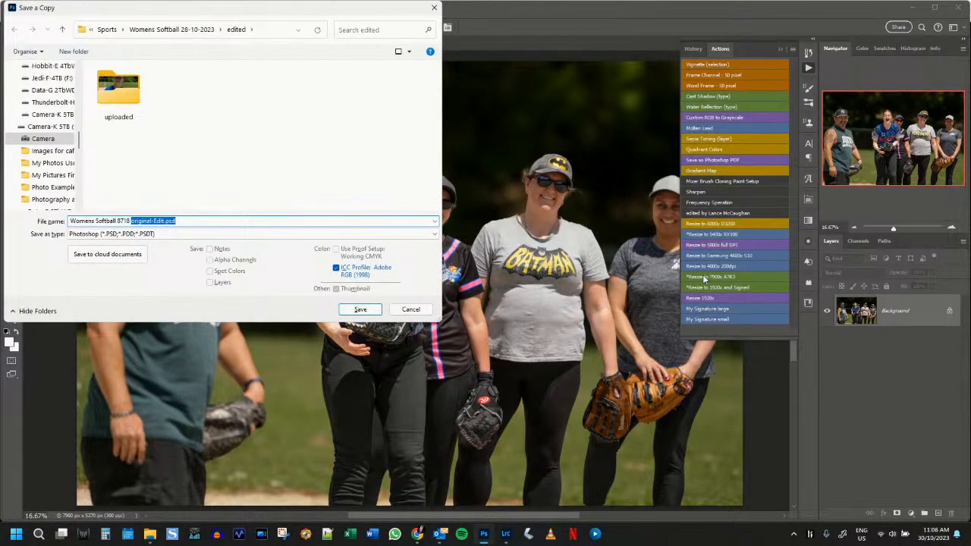
text(full size)
click(172, 232)
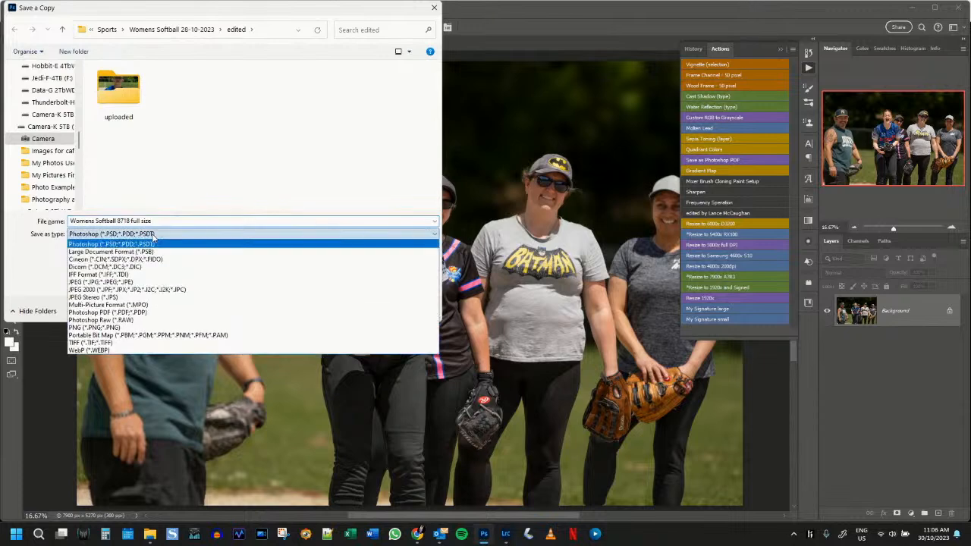
click(138, 283)
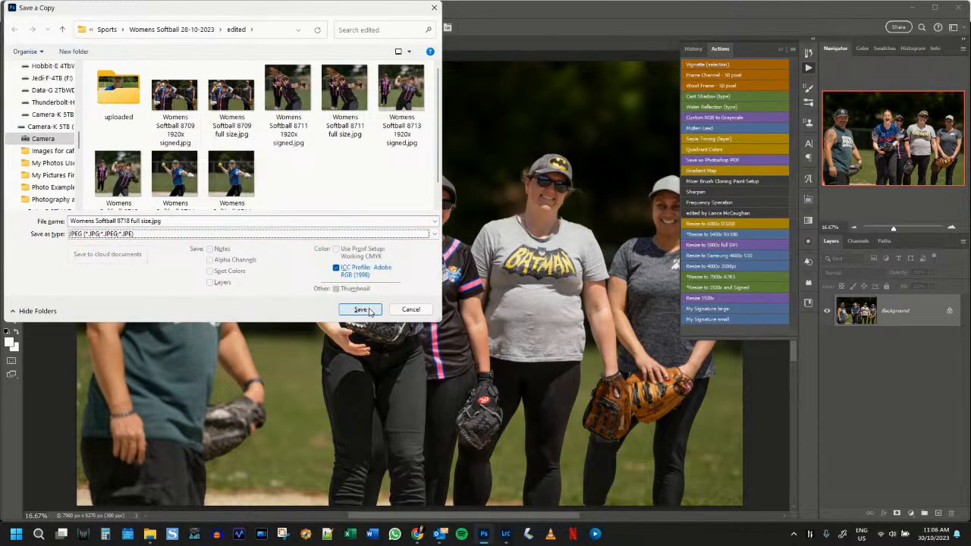
click(372, 311)
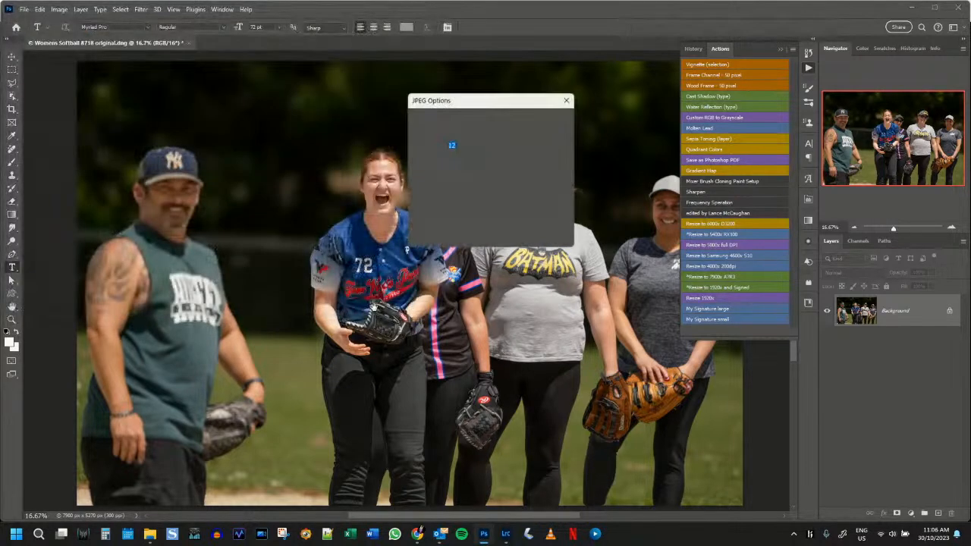
click(550, 119)
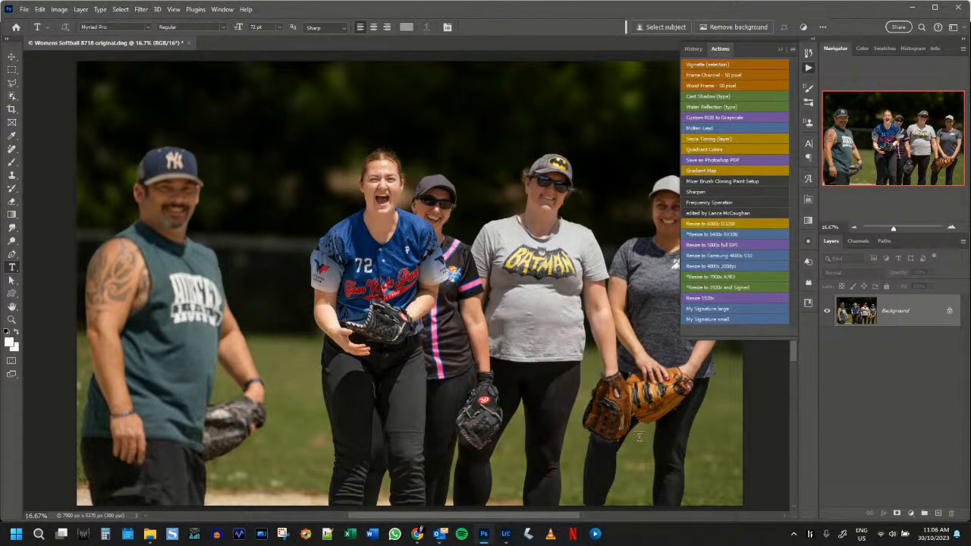
Switch to Lightroom Classic and look over the group photo's Transform and Basic settings in the Develop module.
click(501, 541)
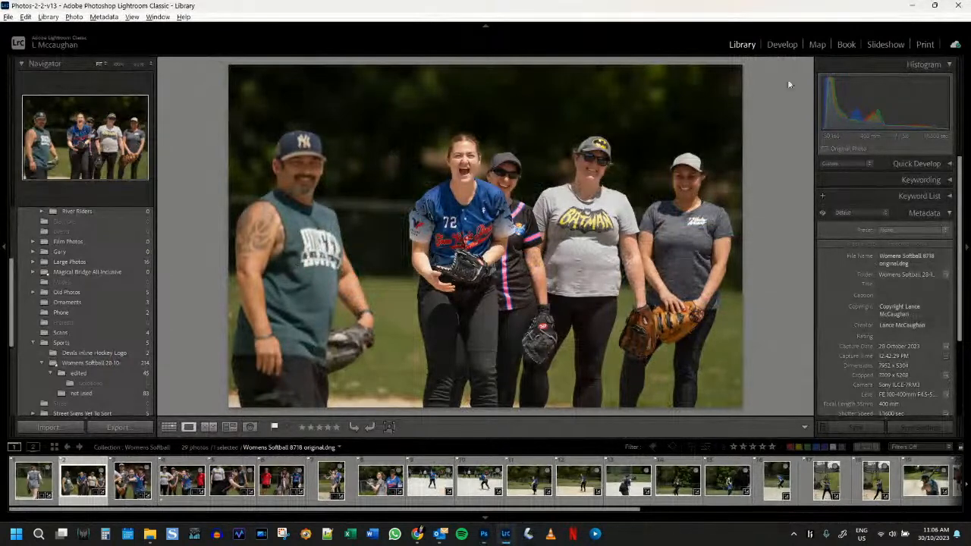
click(782, 44)
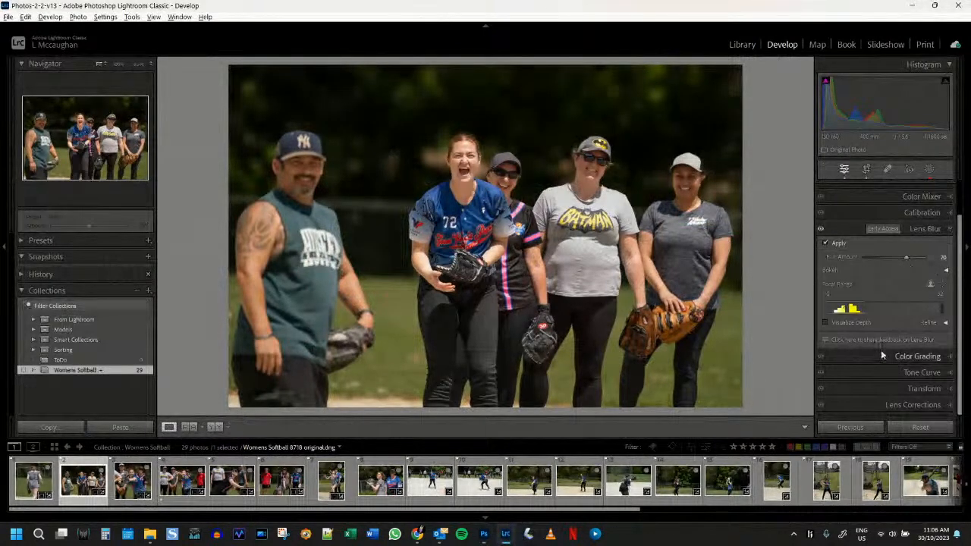
click(900, 393)
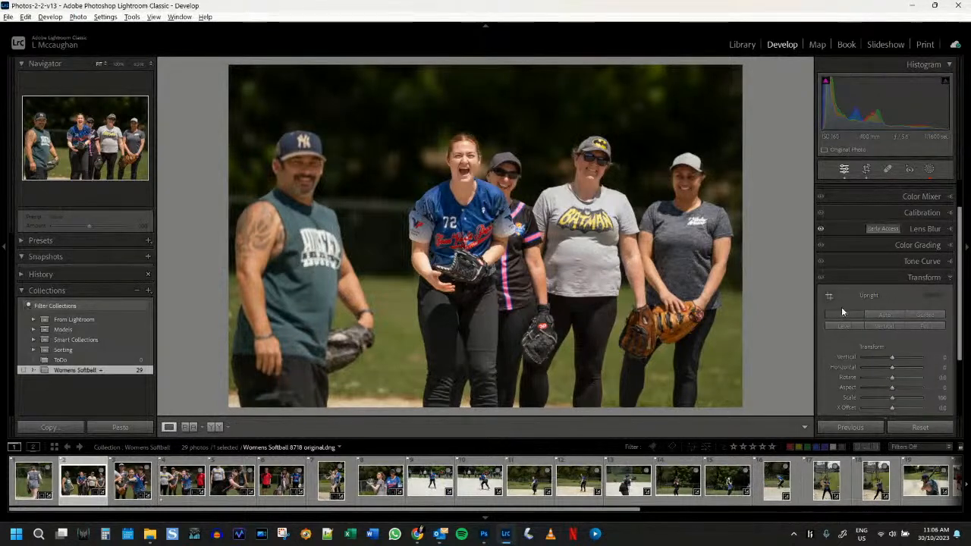
scroll(850, 193, up, 3)
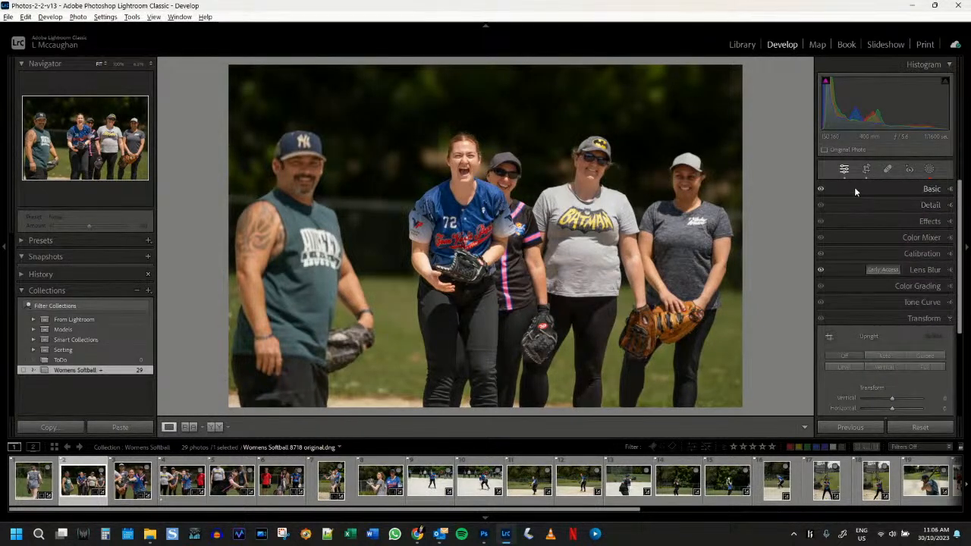
click(854, 187)
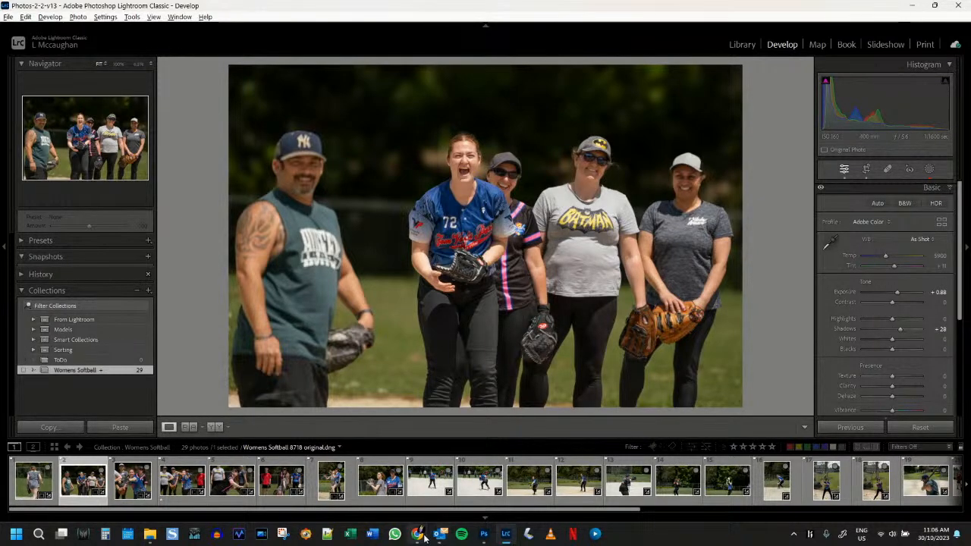
Switch back to Photoshop, duplicate the Background layer and open the Adaptive Wide Angle filter on the copy.
click(483, 534)
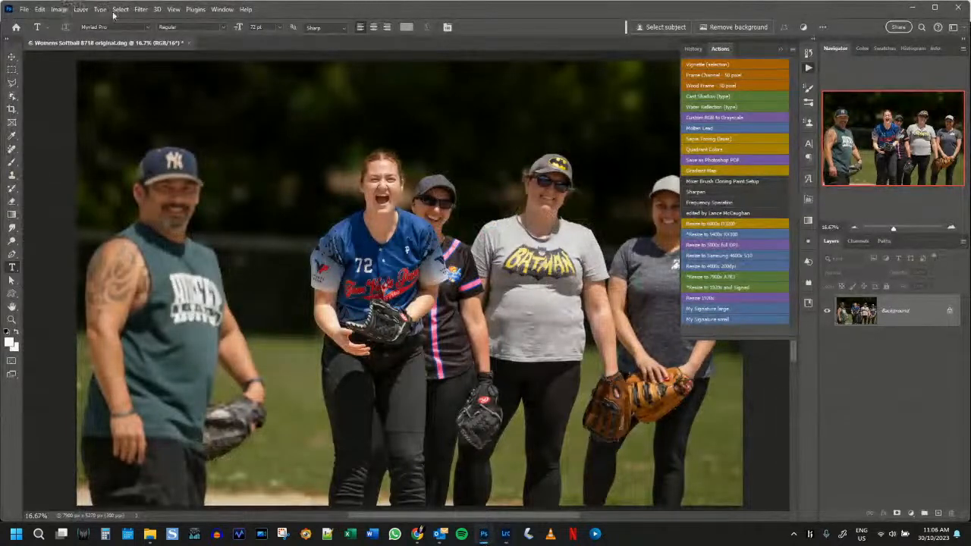
click(141, 10)
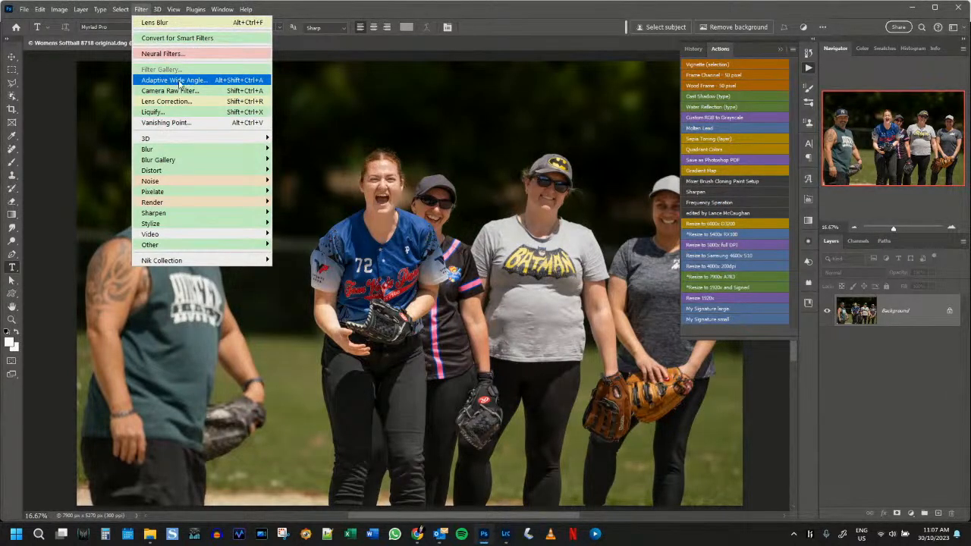
click(185, 11)
click(190, 10)
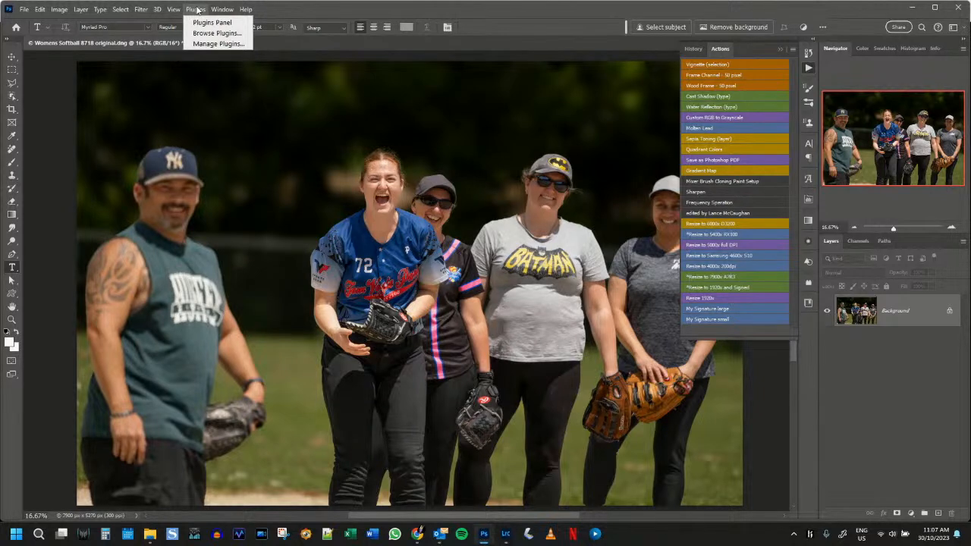
click(197, 9)
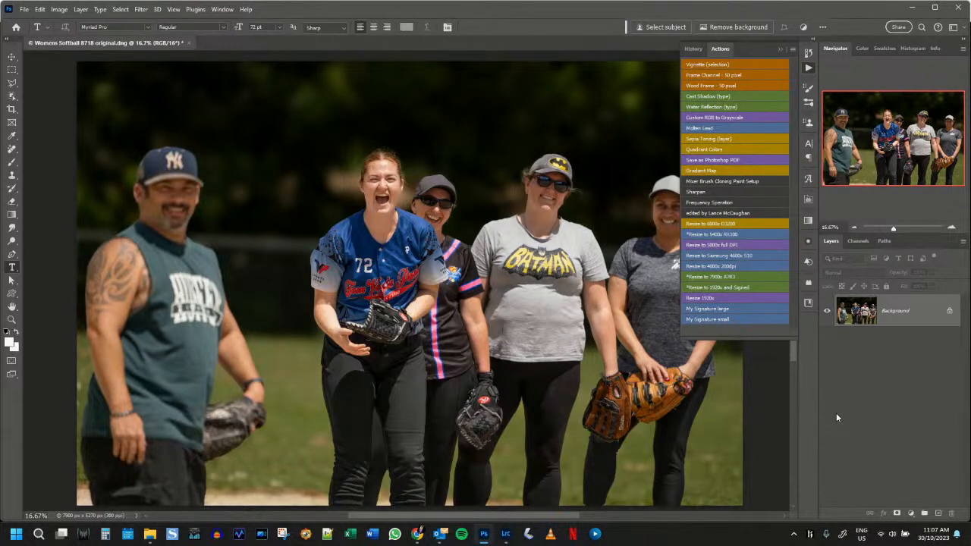
key(ctrl+j)
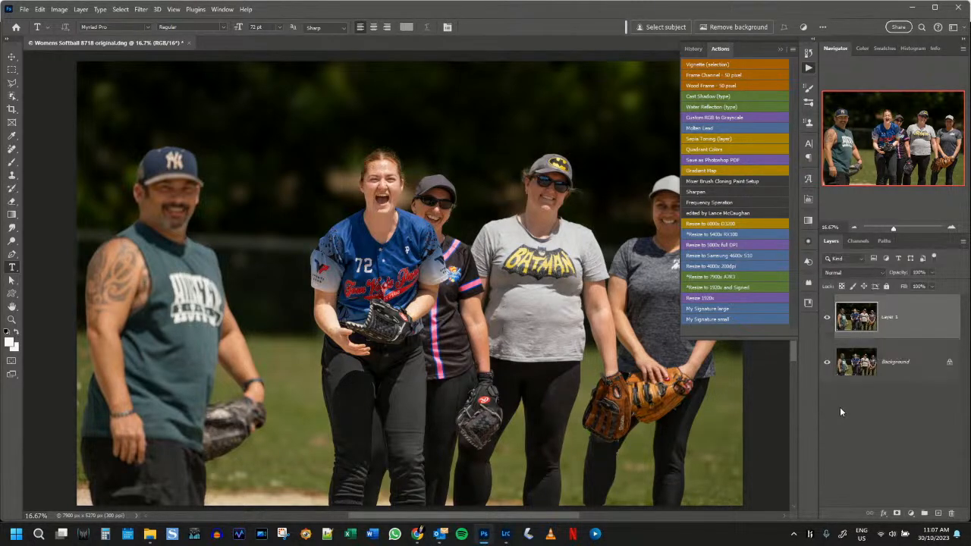
click(141, 10)
click(168, 77)
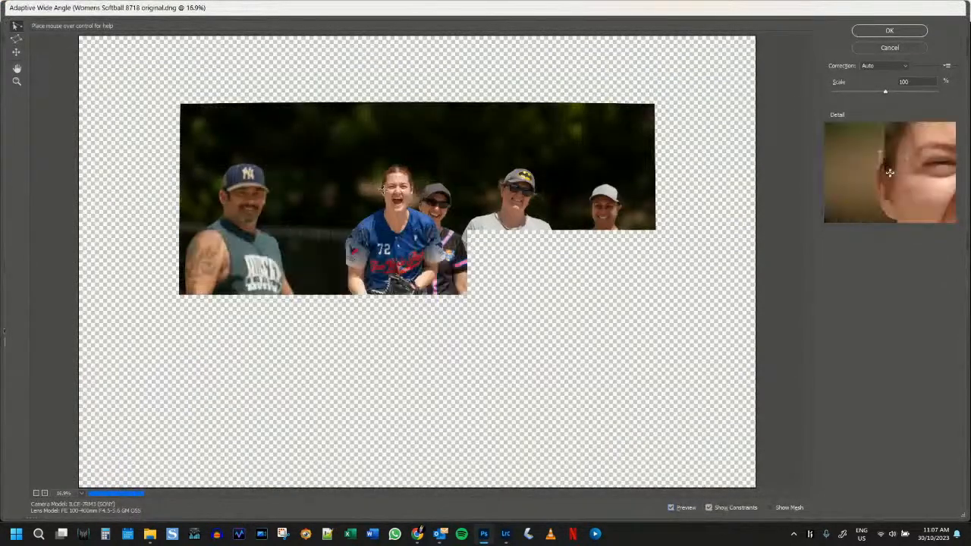
Try rotating the group photo with an Adaptive Wide Angle constraint across the laughing player, and discard the filter and duplicate layer.
click(289, 230)
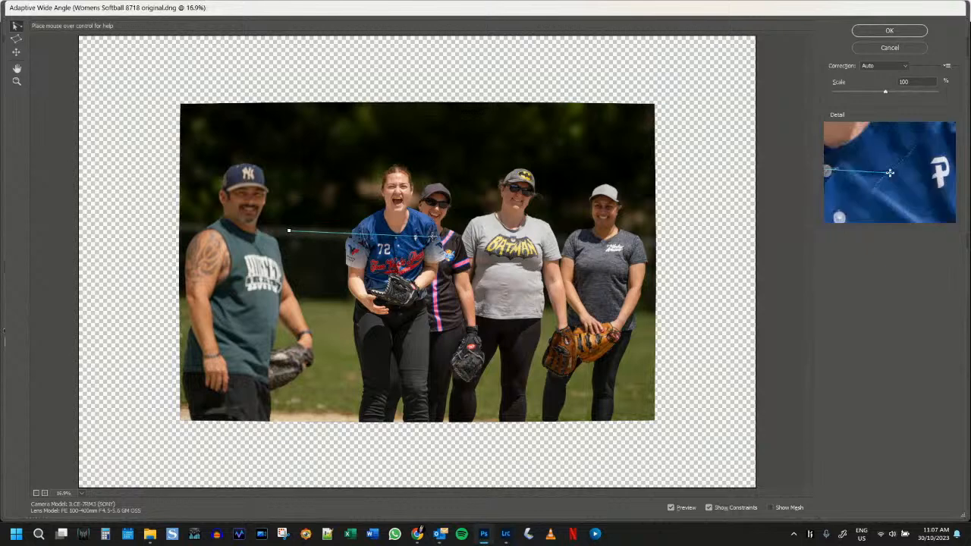
click(437, 239)
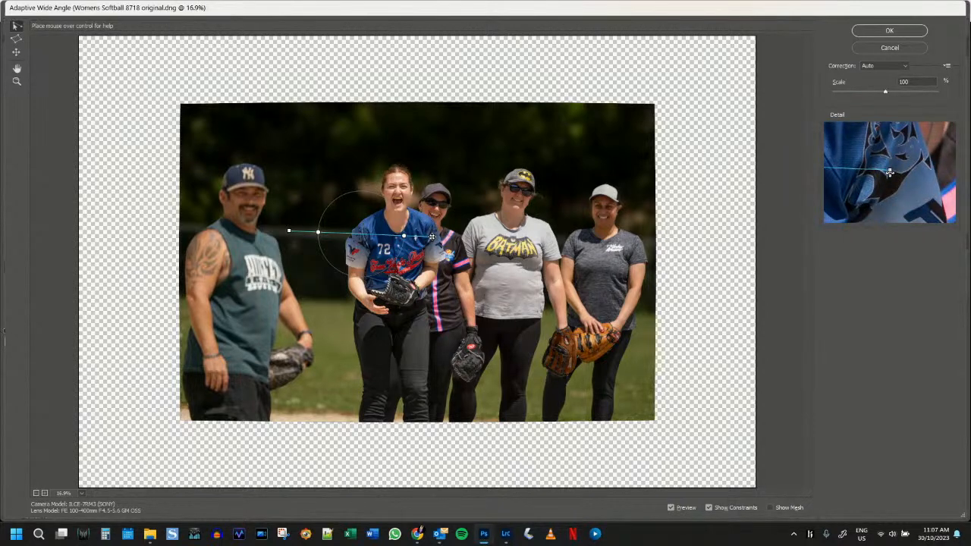
drag(431, 237, 425, 290)
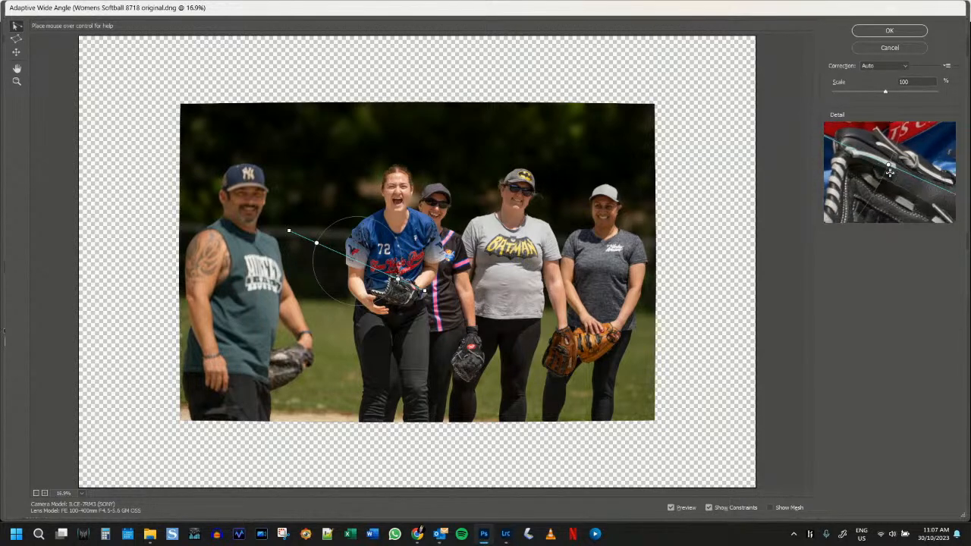
drag(398, 280, 388, 292)
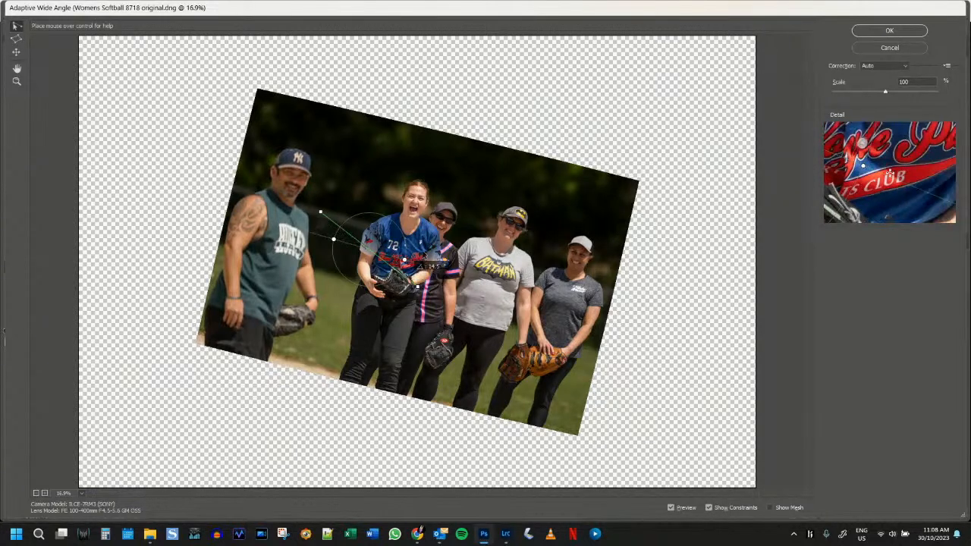
drag(406, 260, 437, 243)
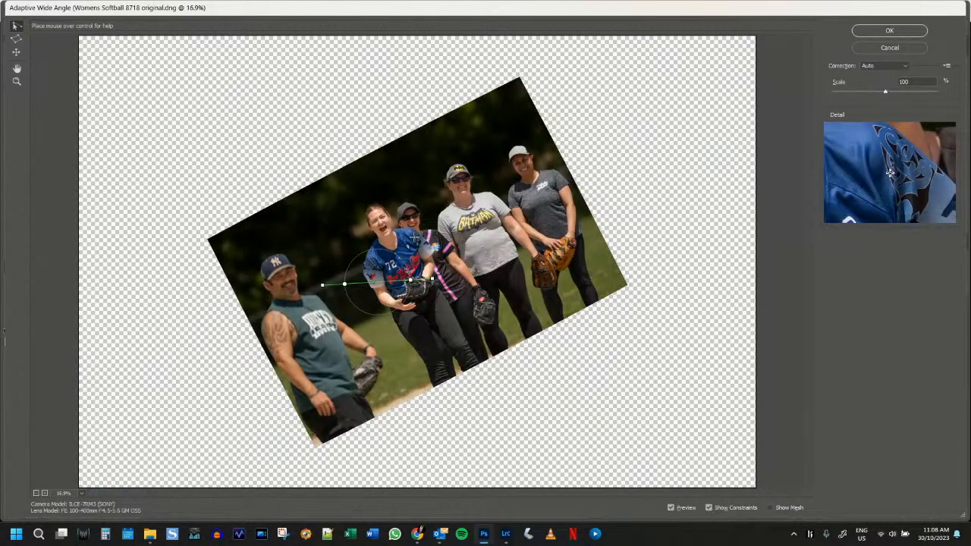
click(897, 50)
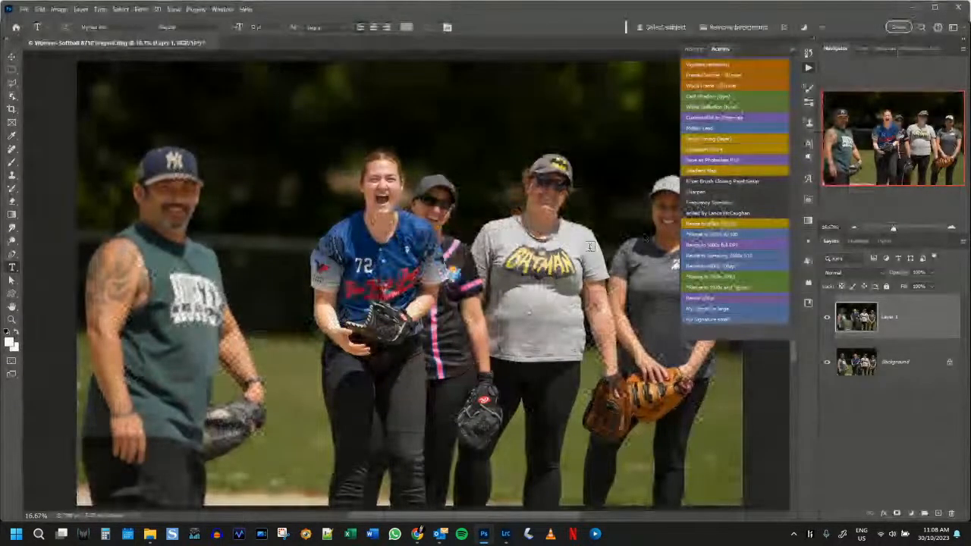
click(952, 513)
Run the Resize to 1920 and Signed action and save a JPEG copy named Womens Softball 8718 1920x signed at quality 12.
click(727, 291)
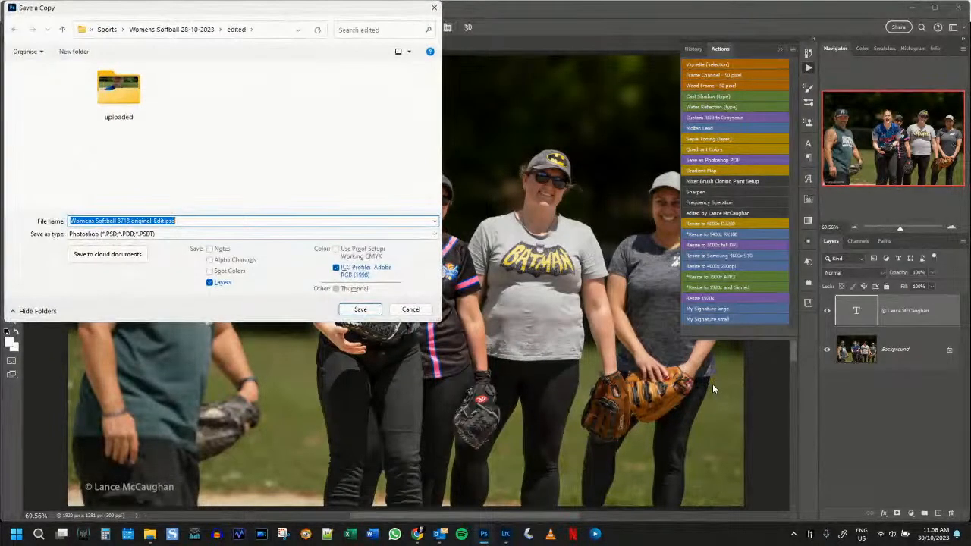
key(ctrl+shift+Left)
key(ctrl+shift+Left)
key(ctrl+shift+Left)
key(ctrl+shift+Left)
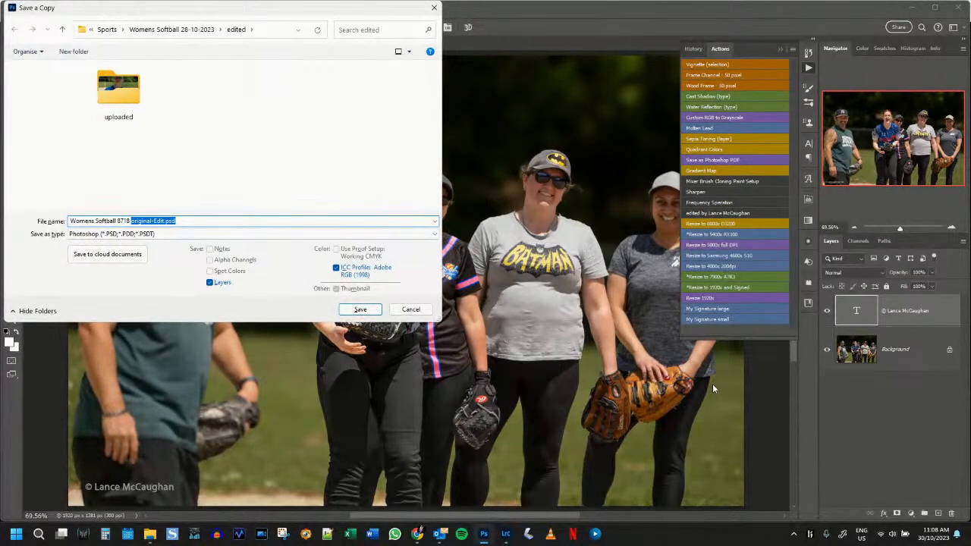
text(1920x)
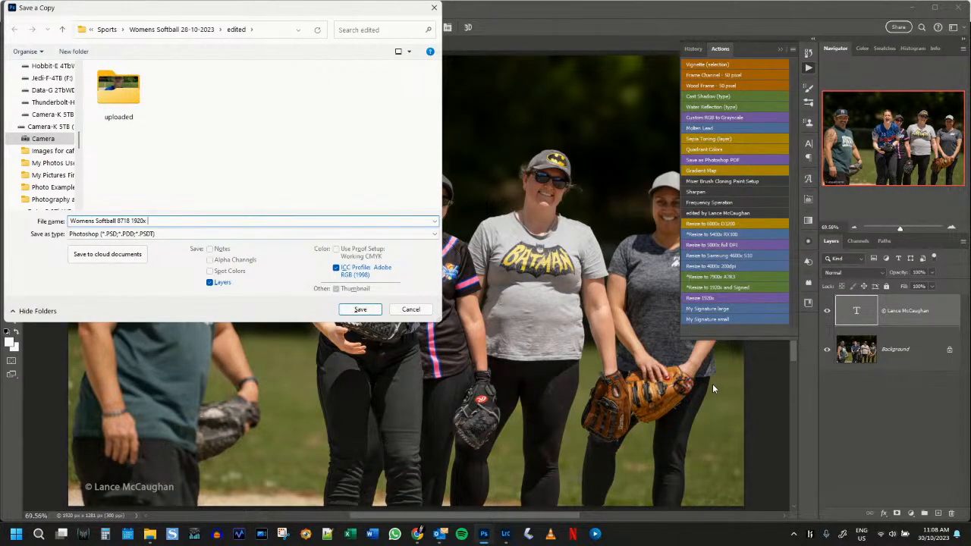
text(d)
click(107, 234)
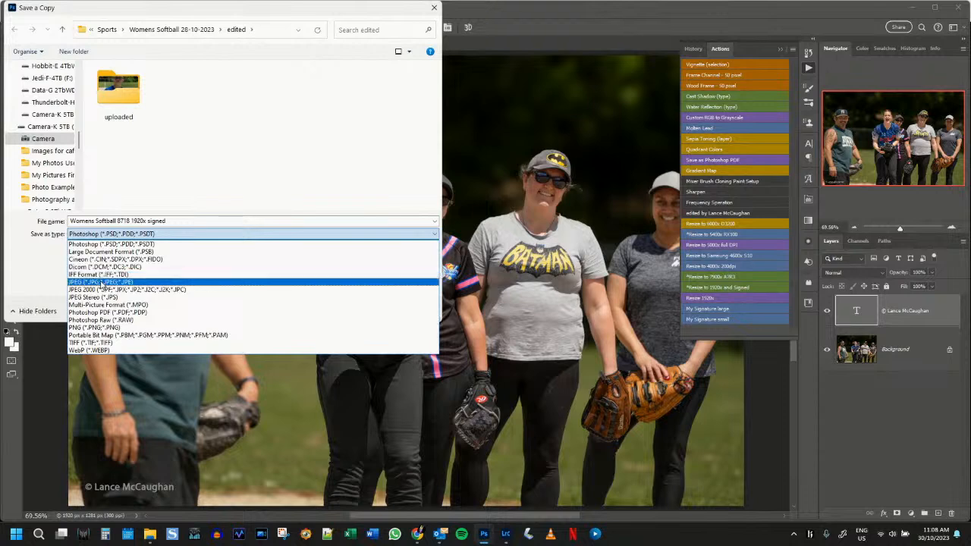
click(101, 282)
click(361, 310)
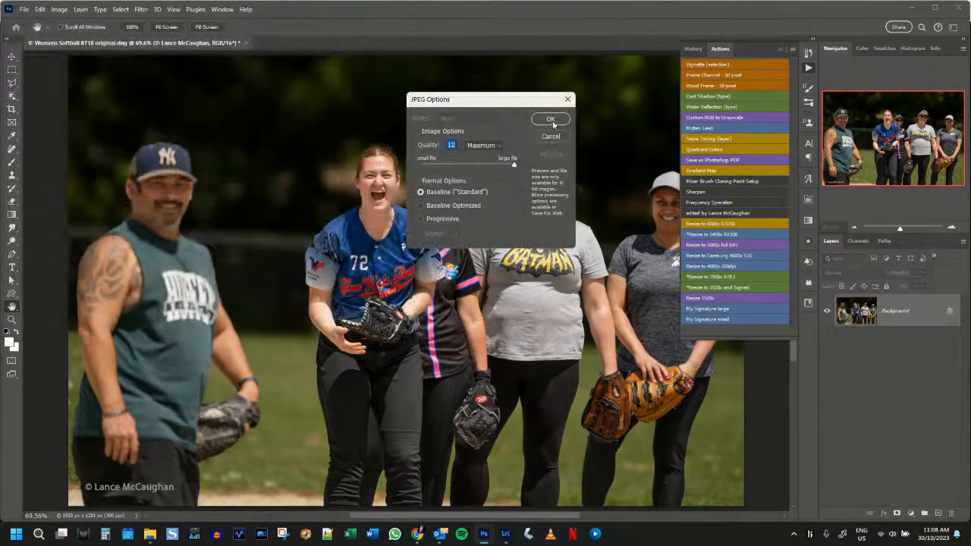
click(551, 120)
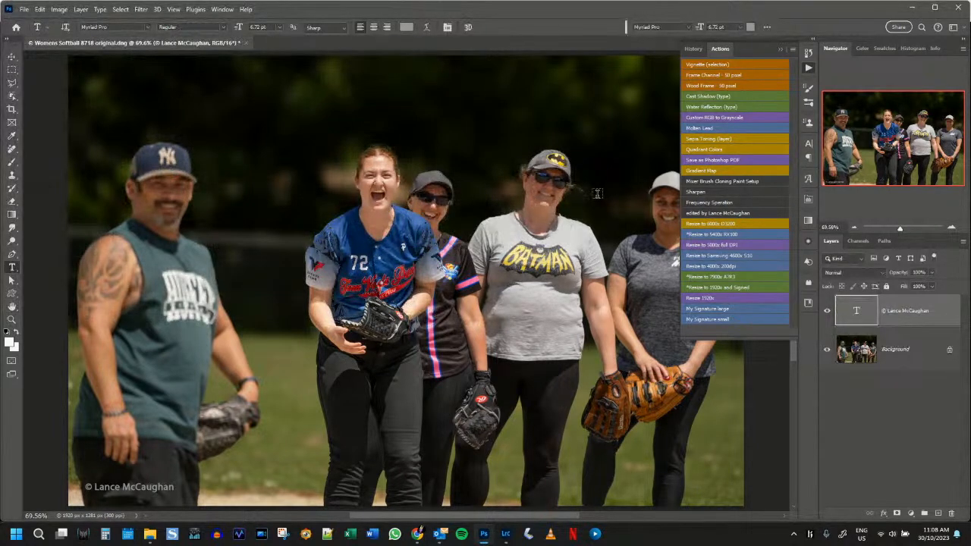
Close the signed group photo without saving its changes and return to Lightroom Classic.
click(246, 42)
click(481, 200)
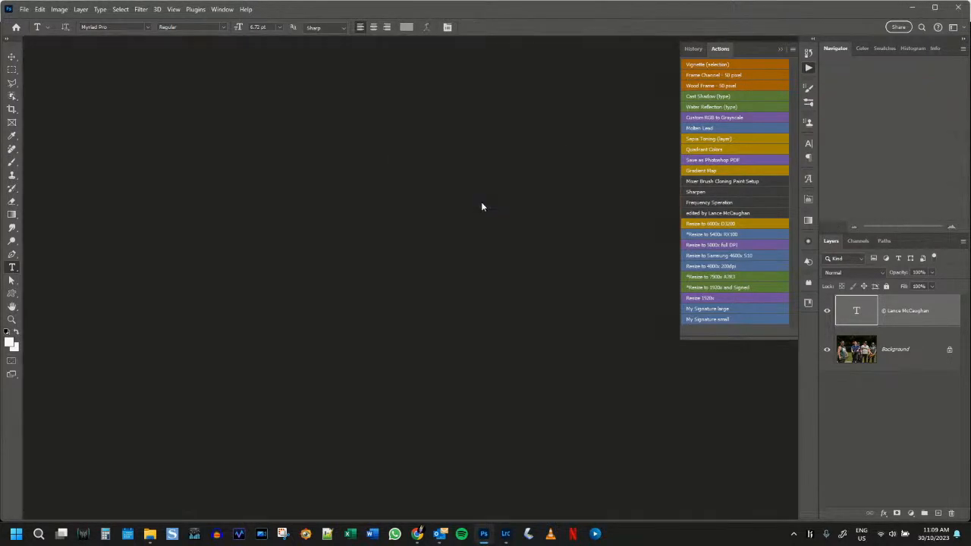
click(913, 9)
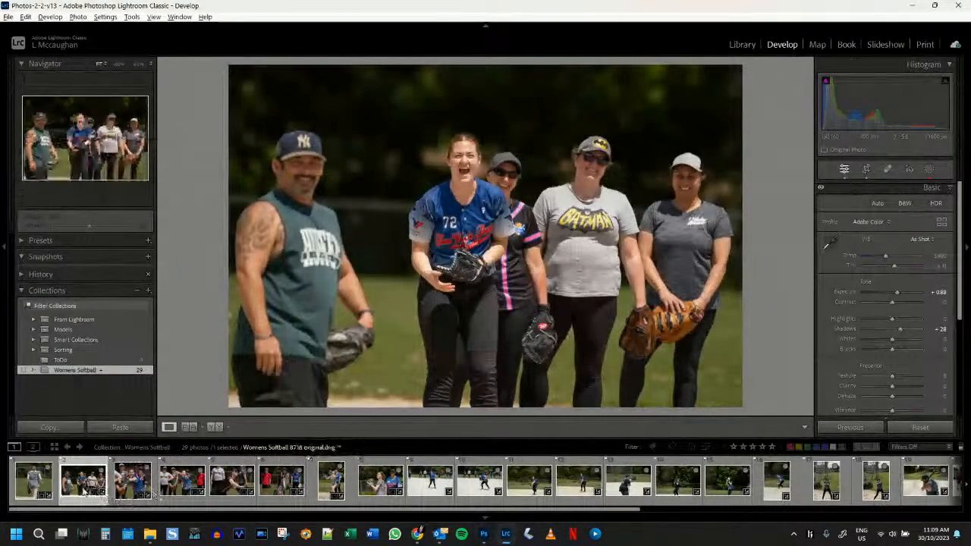
In the Library module, move the group photo into the edited folder and remove it from the Womens Softball collection.
click(739, 43)
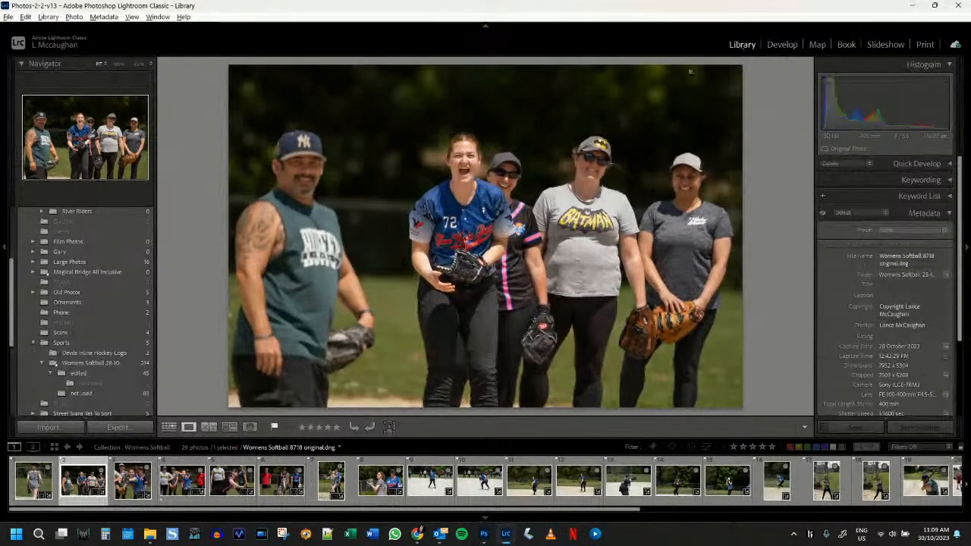
drag(103, 466, 87, 377)
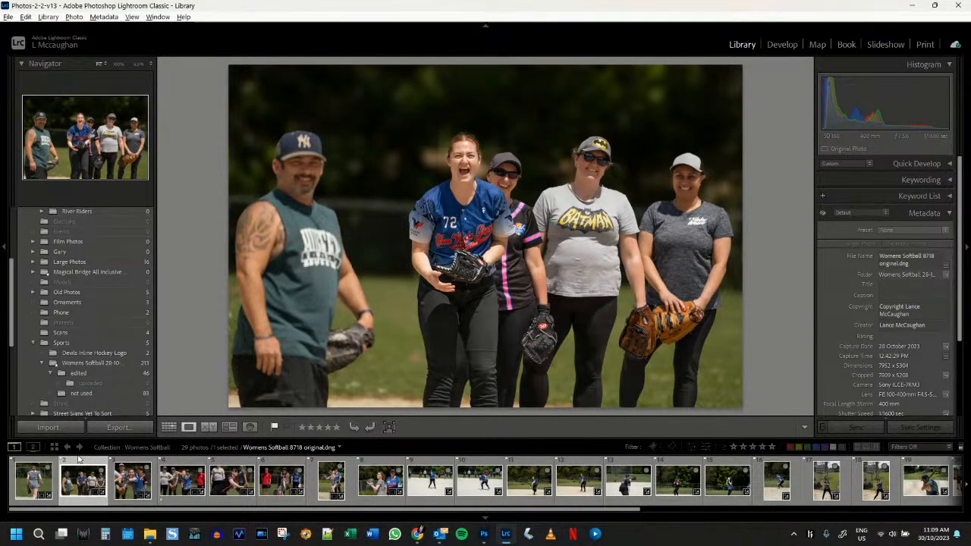
key(Delete)
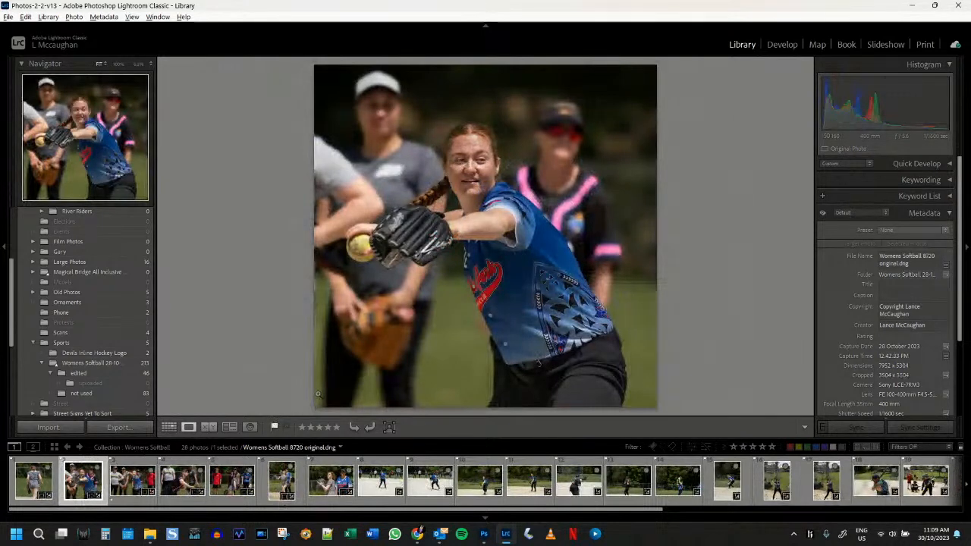